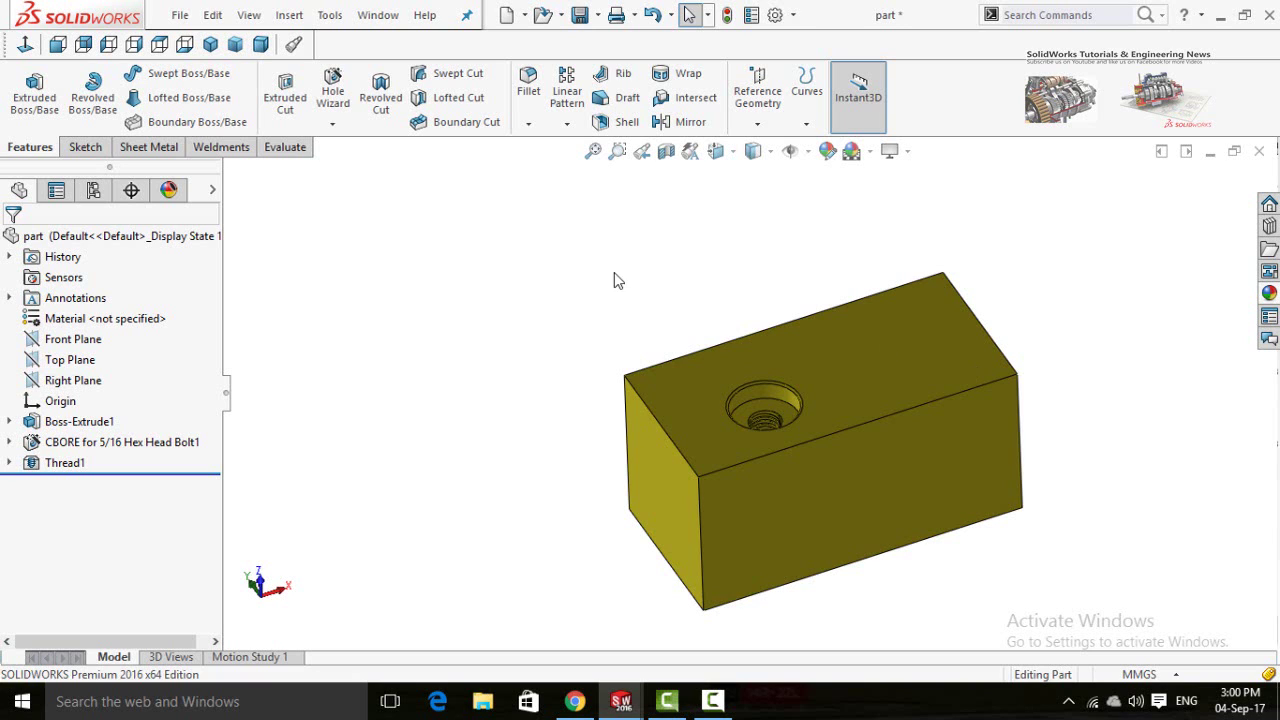
- Examine the counterbored threaded hole in the block and the threaded hex bolt in its own part document
scroll(847, 508, down, 5)
mouse_move(742, 376)
middle_down()
mouse_move(794, 451)
mouse_move(746, 366)
middle_up()
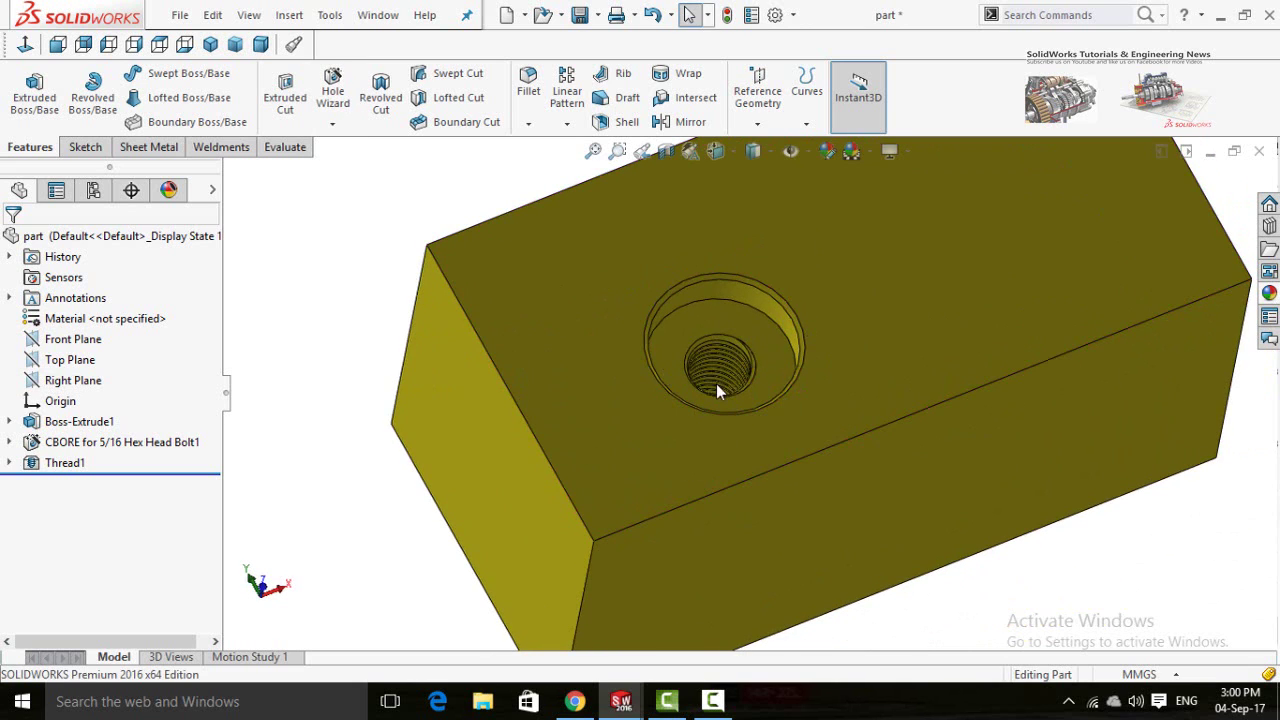
scroll(714, 377, down, 4)
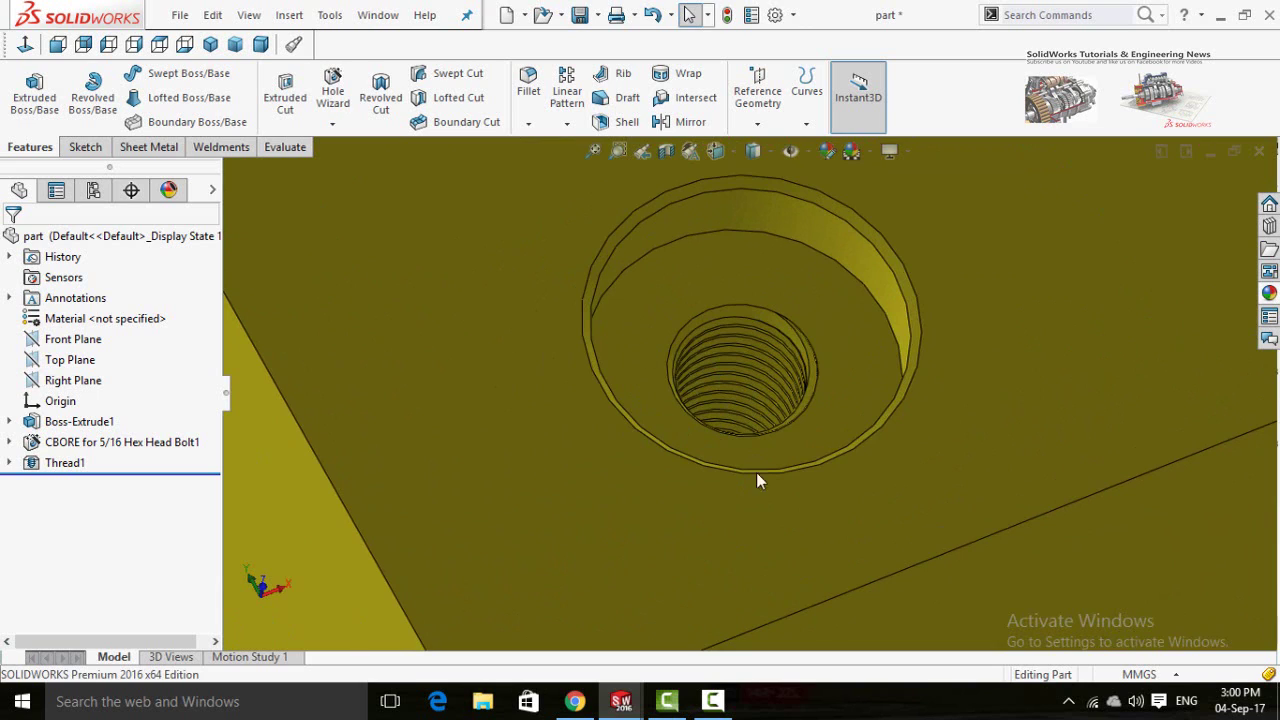
click(332, 124)
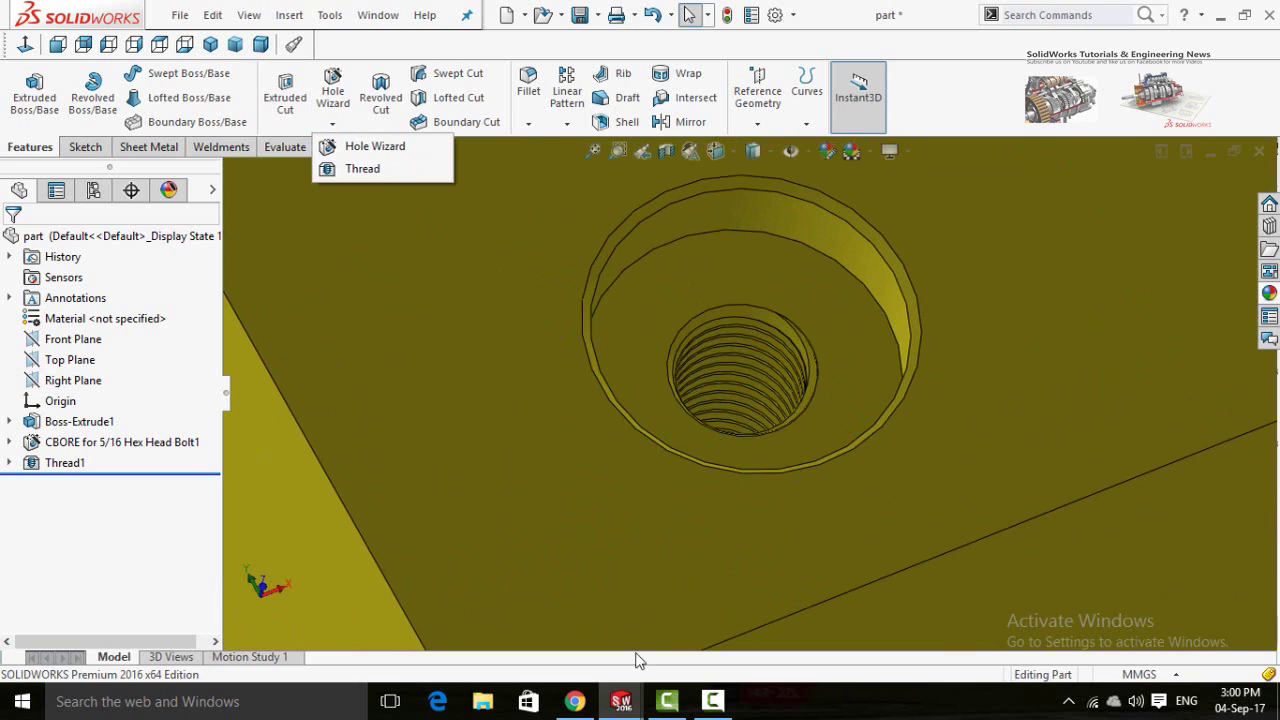
click(621, 701)
click(681, 648)
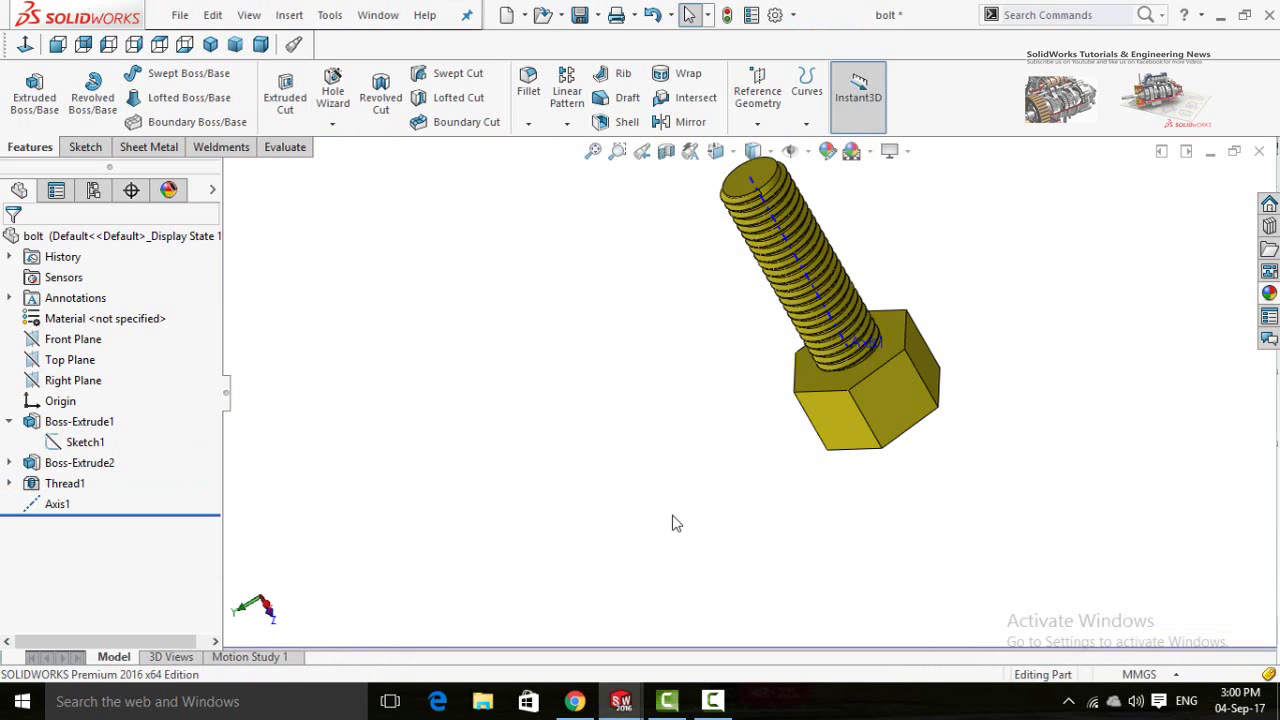
middle_drag(840, 517, 481, 287)
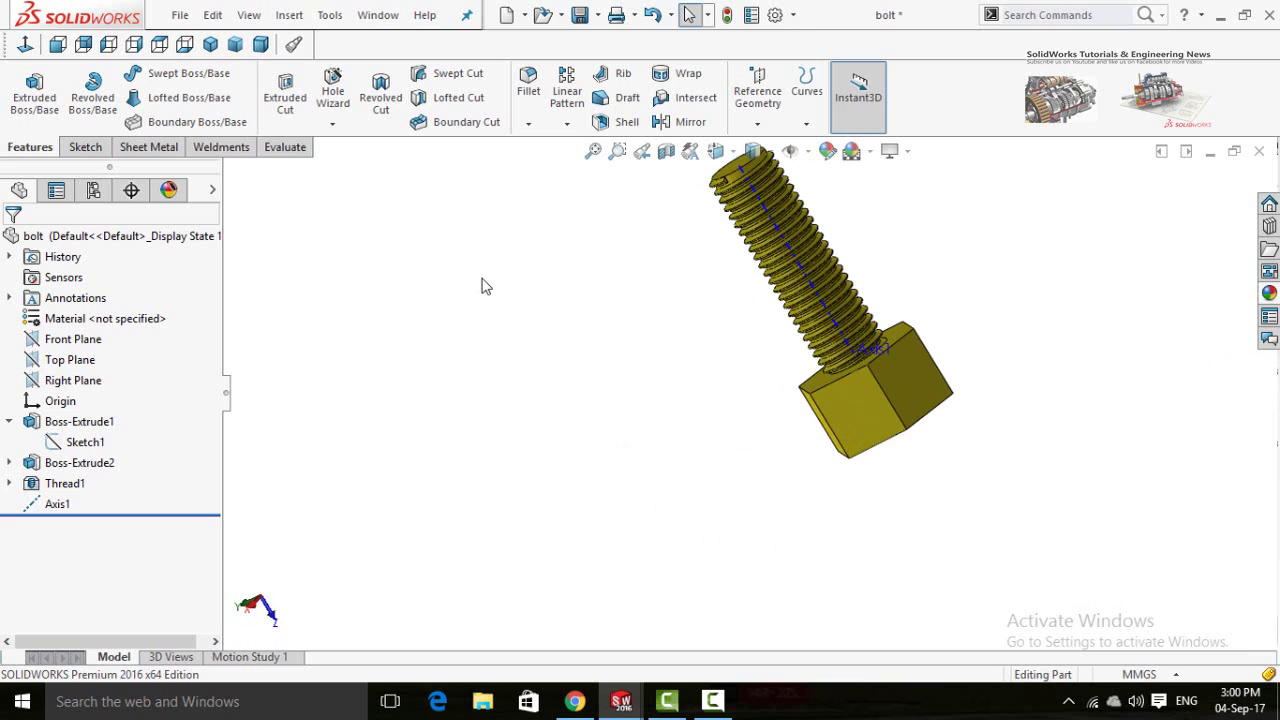
middle_drag(674, 277, 628, 350)
middle_drag(590, 268, 565, 310)
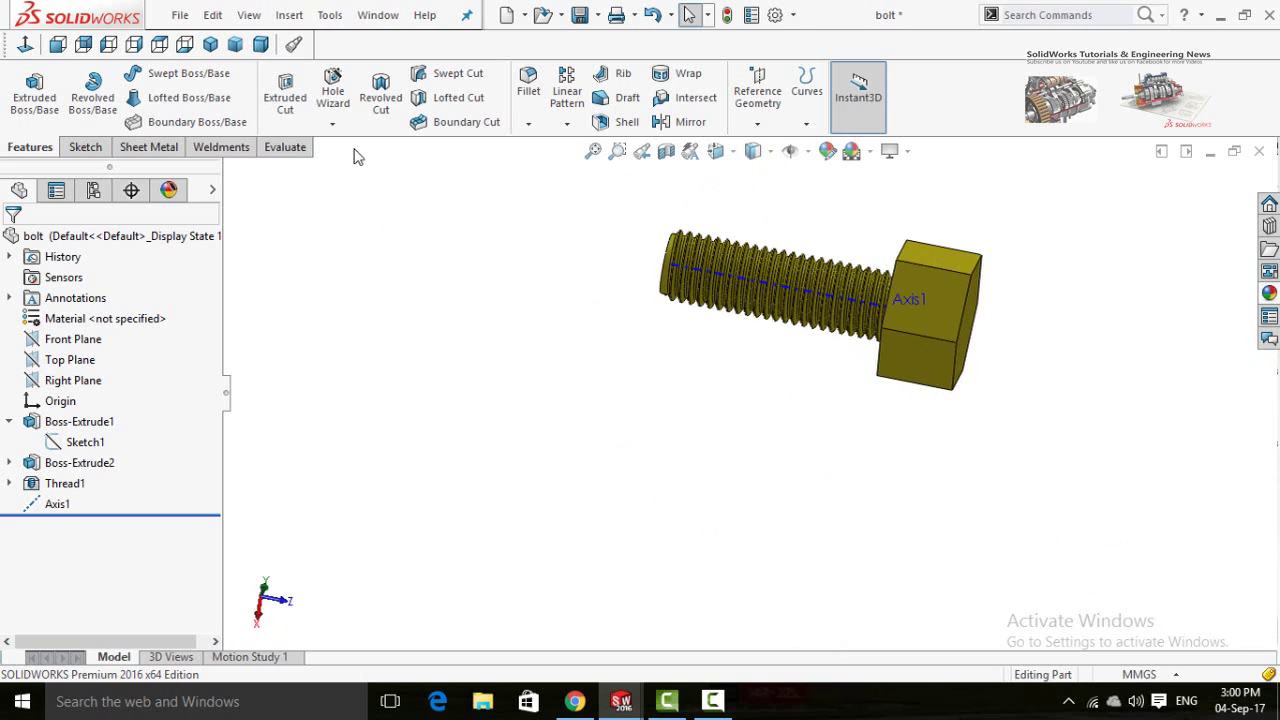
click(333, 124)
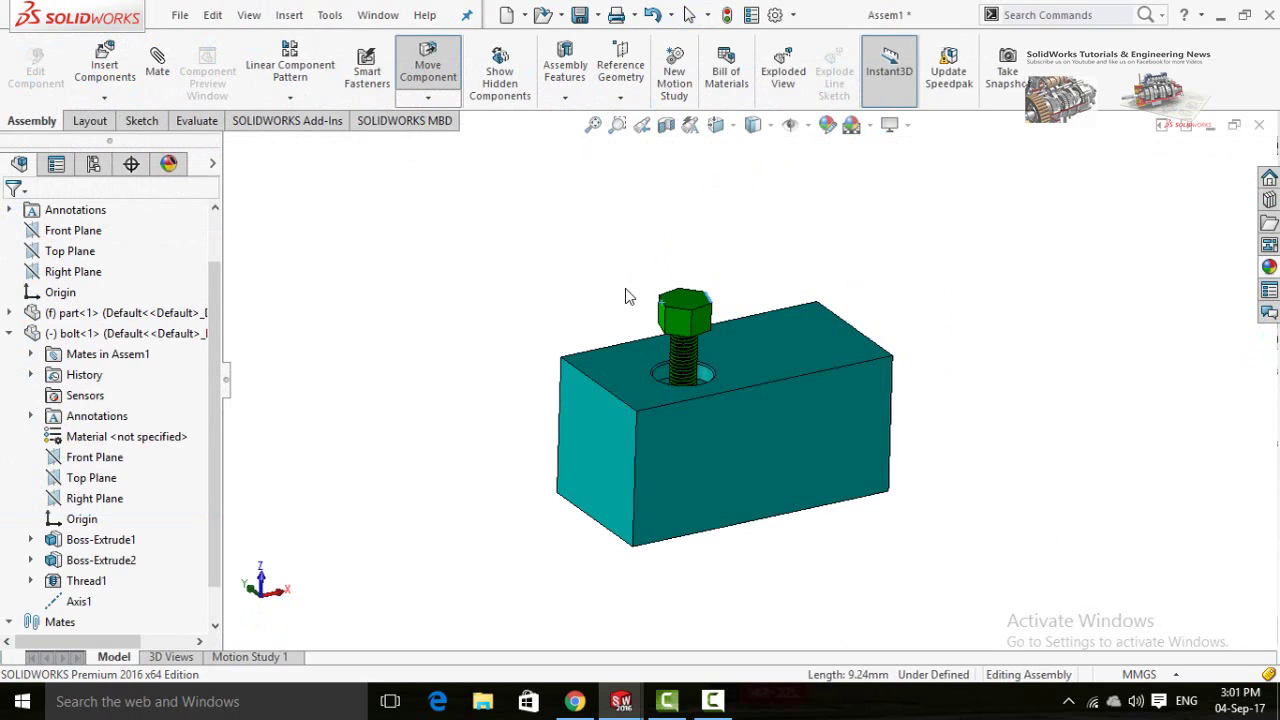
- Move the bolt within the block's counterbored hole in the assembly to check its motion
mouse_move(686, 370)
mouse_down()
mouse_move(697, 251)
mouse_move(683, 325)
mouse_move(645, 332)
mouse_up()
mouse_move(737, 320)
mouse_down()
mouse_move(666, 257)
mouse_move(690, 349)
mouse_move(736, 316)
mouse_up()
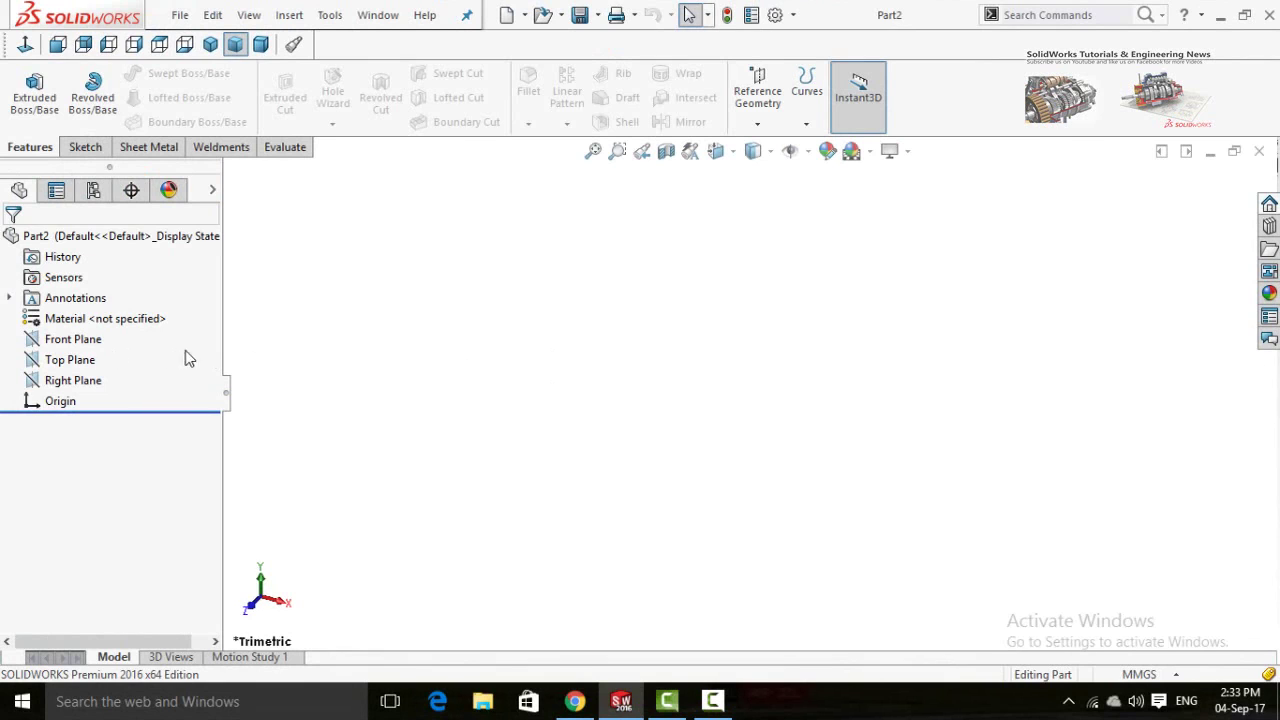
- Sketch a corner rectangle about 162 by 48 mm on the Front Plane, starting from the origin
click(85, 339)
click(96, 314)
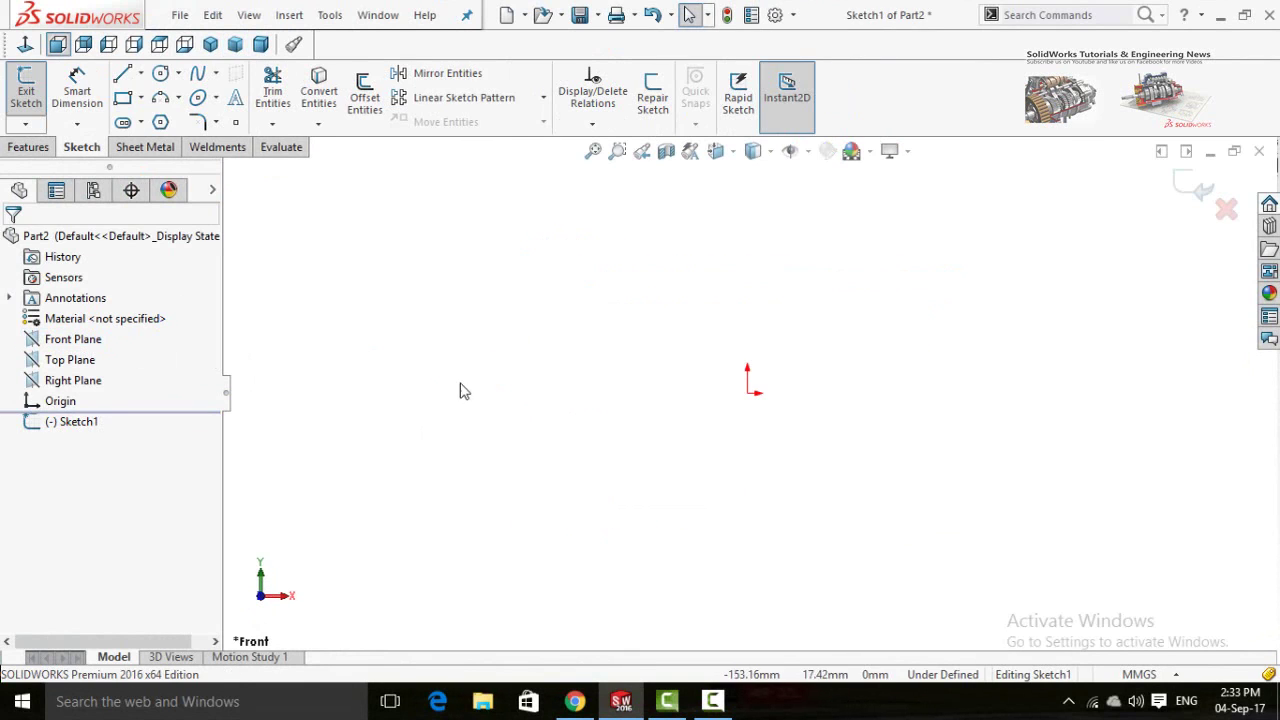
click(123, 98)
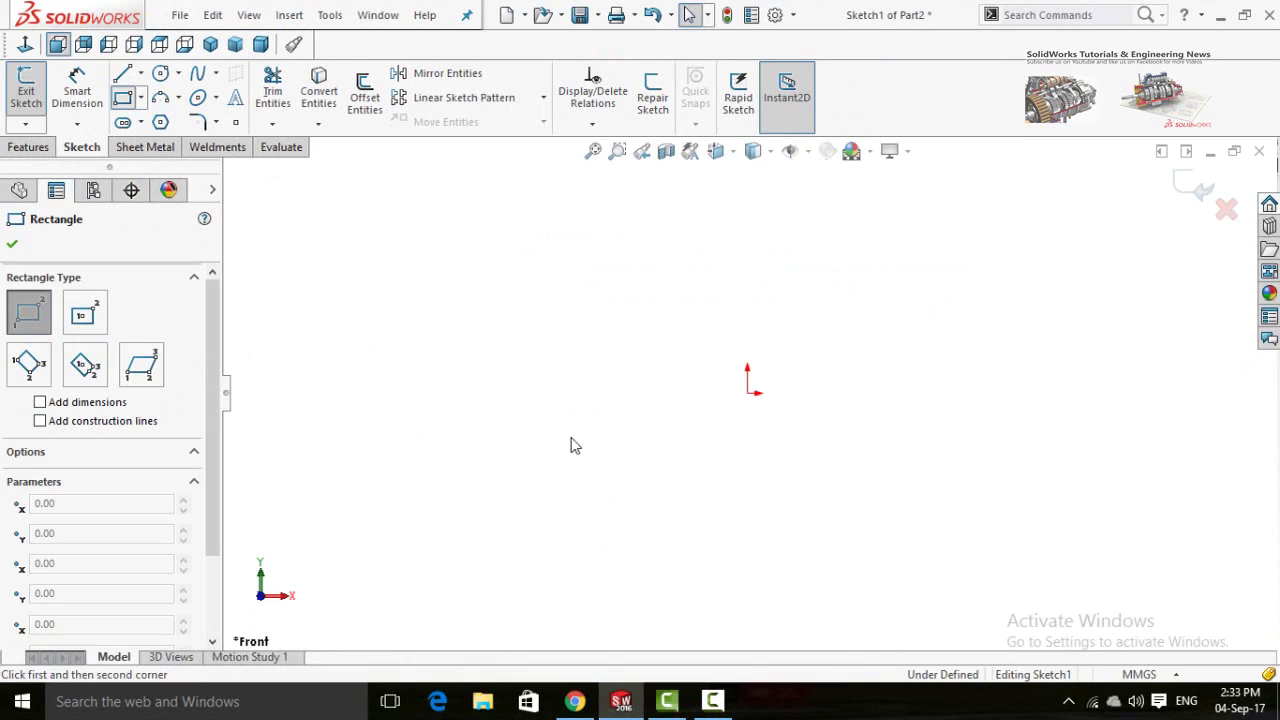
click(748, 393)
click(405, 288)
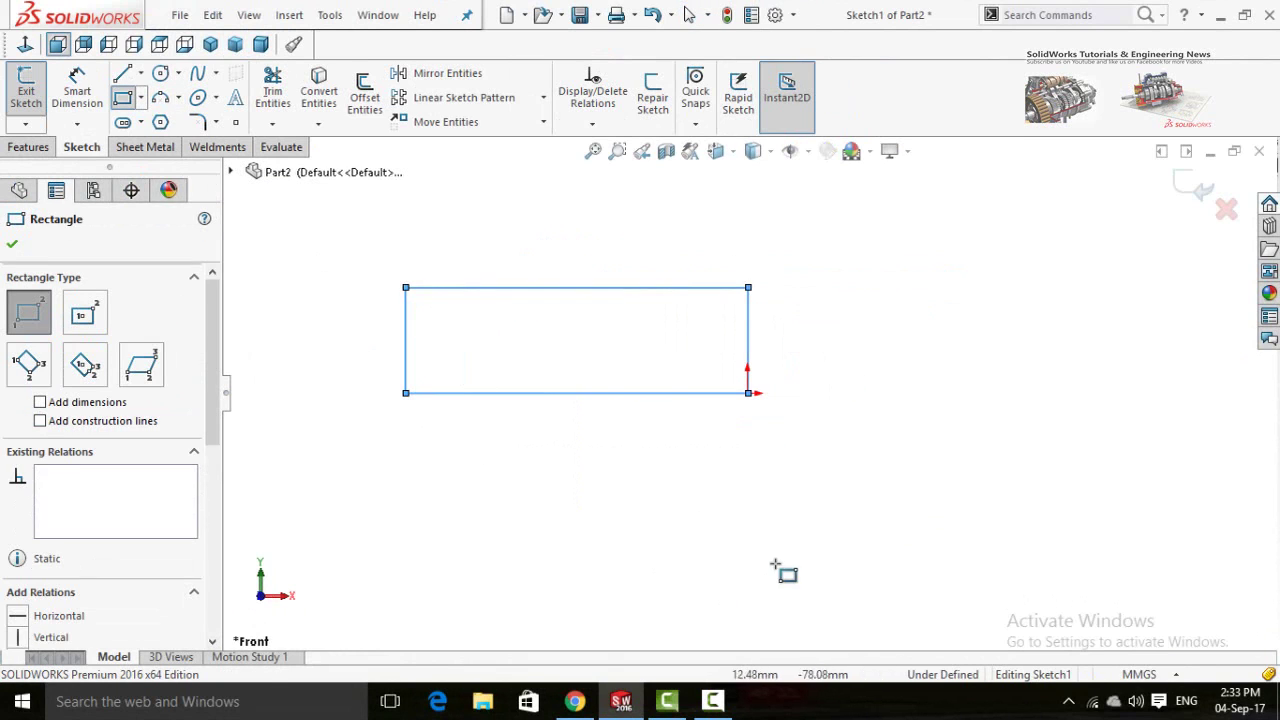
- Dimension the rectangle 50 mm high and 100 mm wide
right_drag(786, 571, 757, 371)
click(749, 345)
click(850, 507)
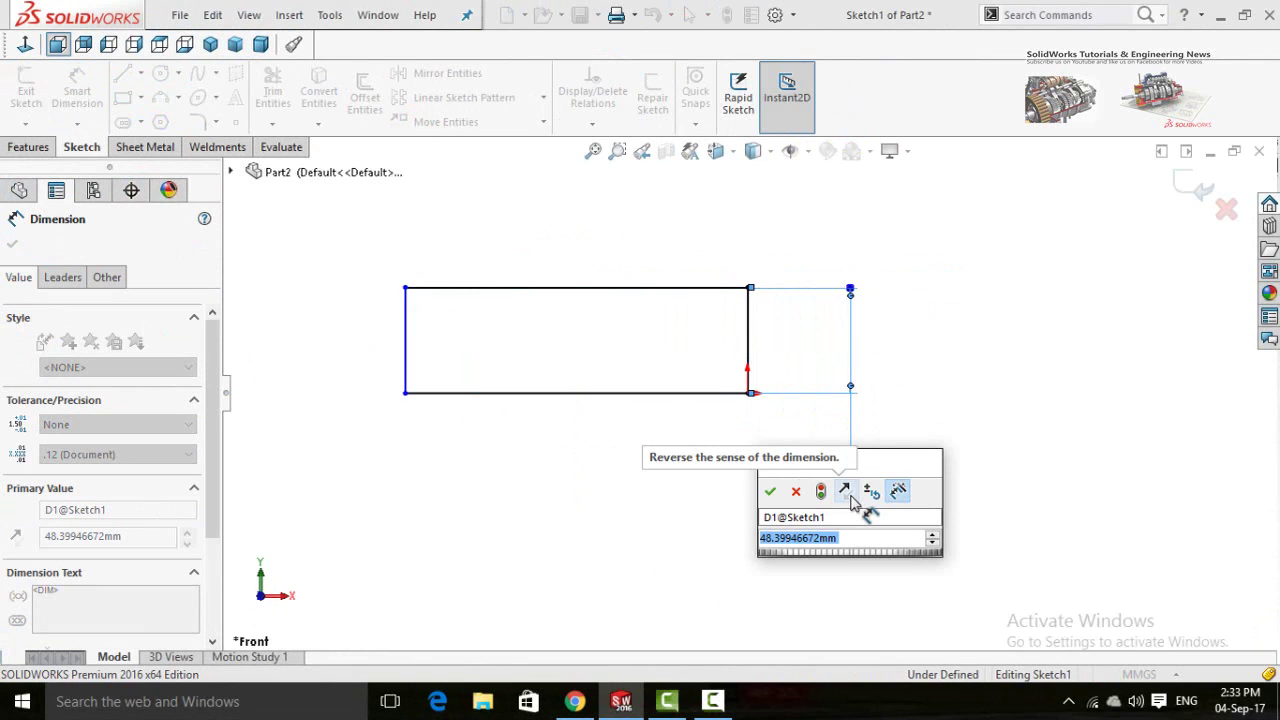
text(50)
key(Return)
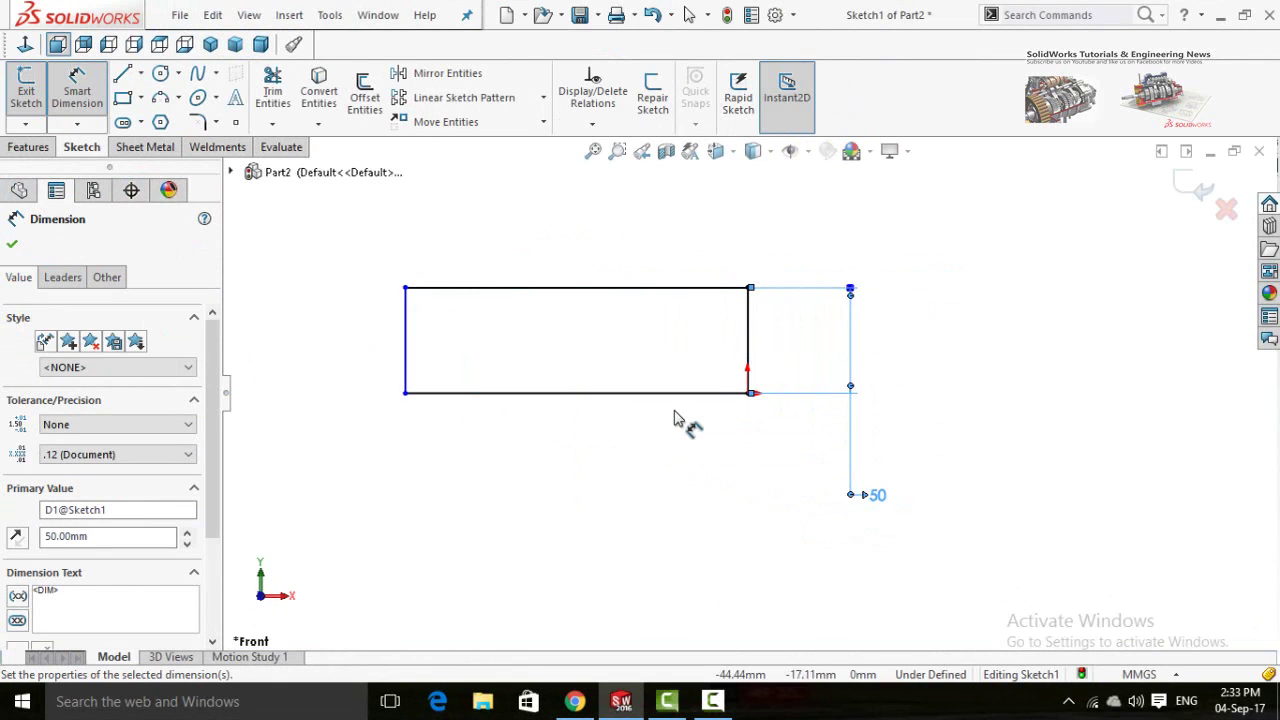
click(665, 394)
click(636, 500)
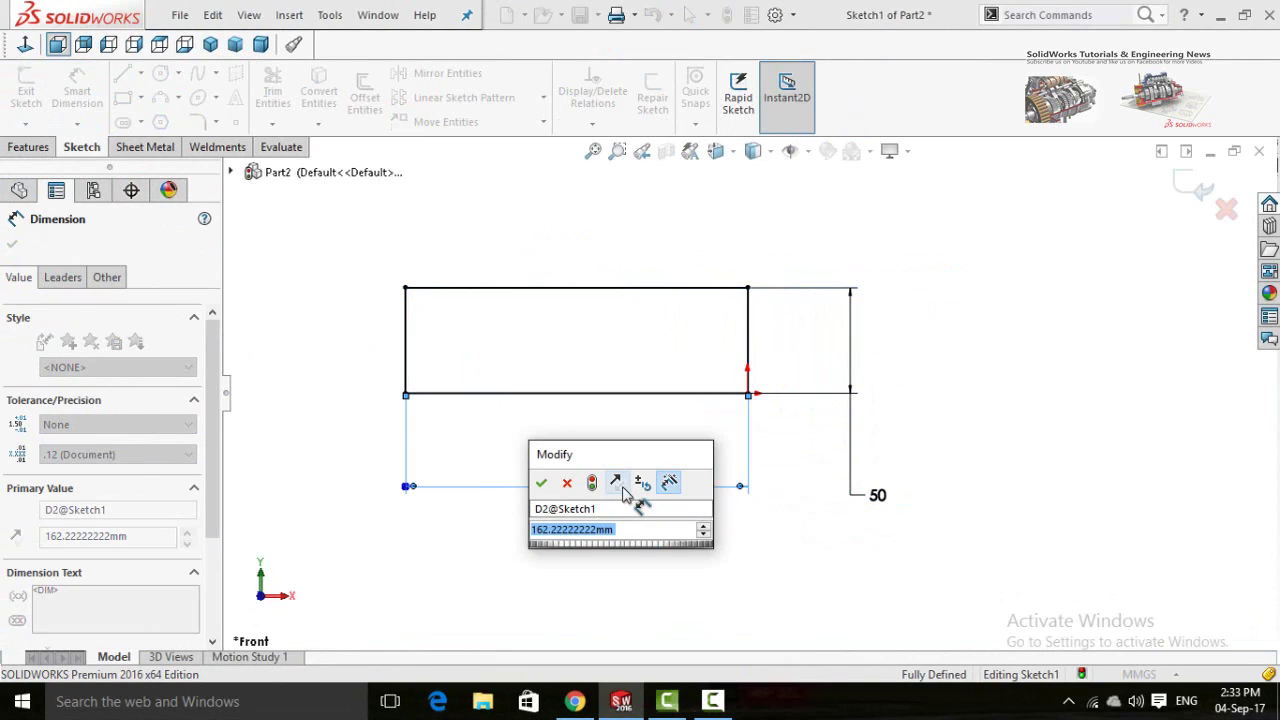
text(100)
key(Return)
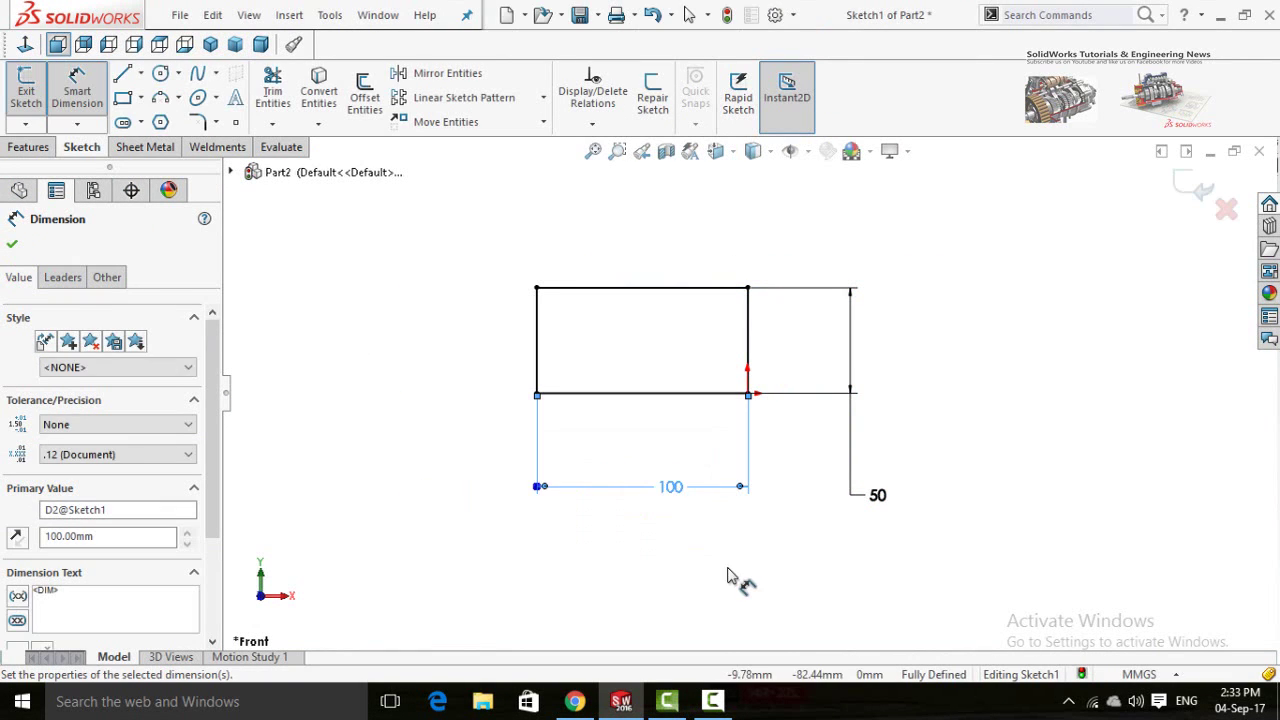
- Extrude the rectangle as a blind boss 50 mm deep
click(28, 147)
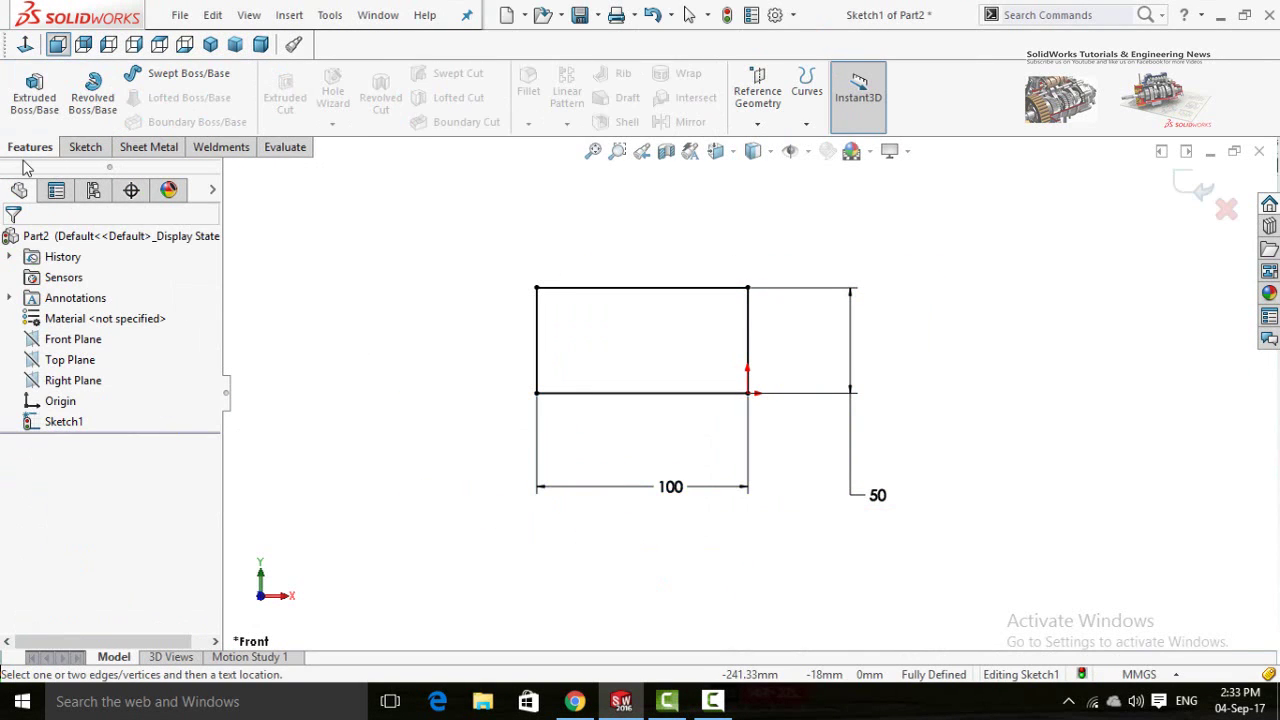
click(32, 100)
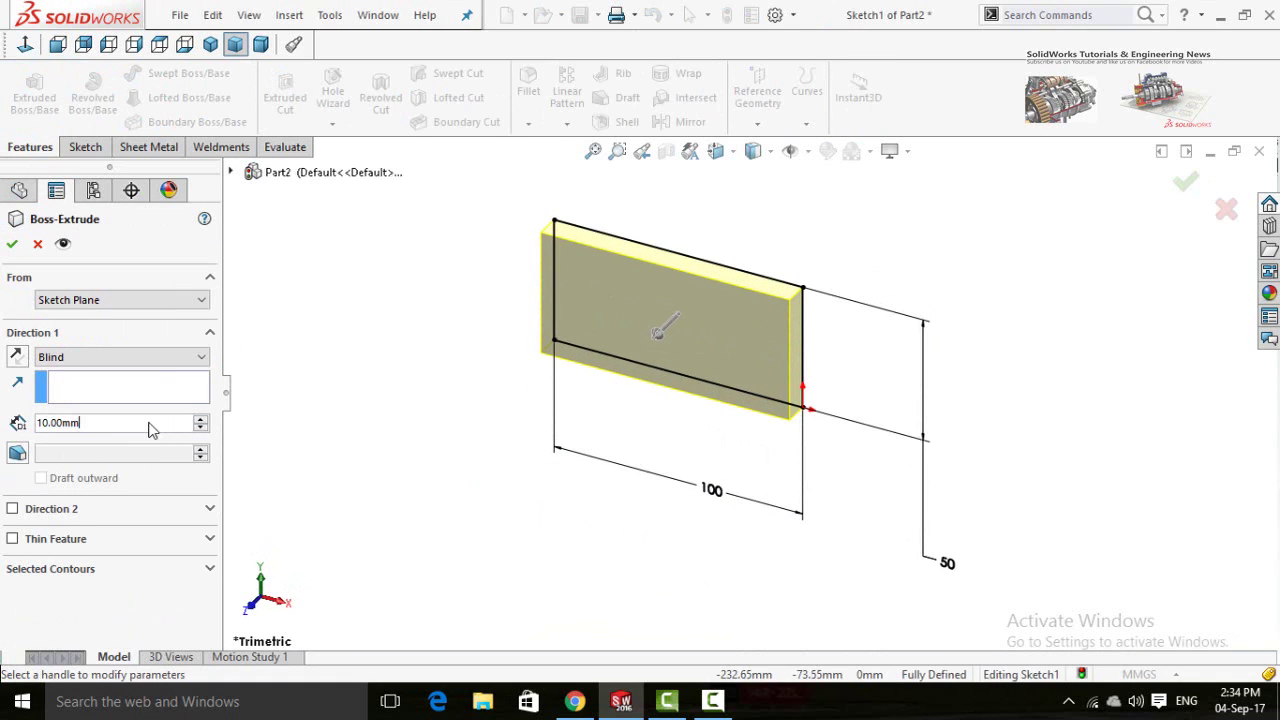
text(50mm)
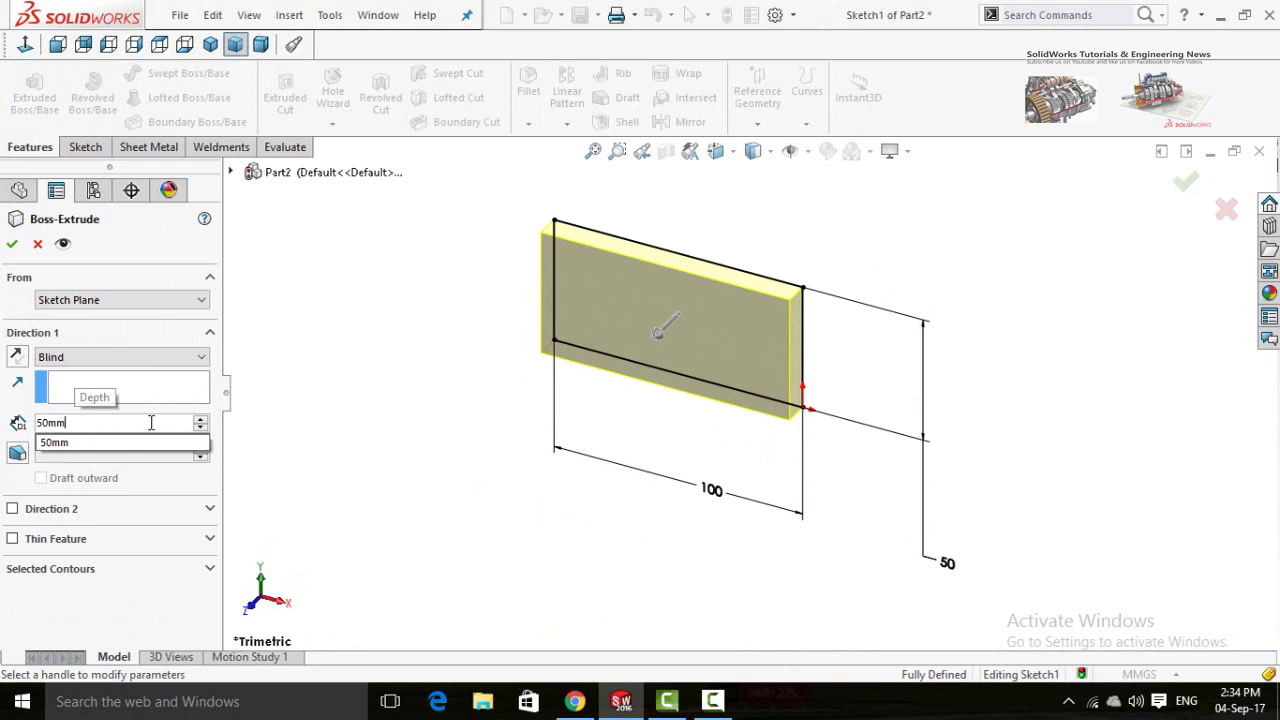
key(Return)
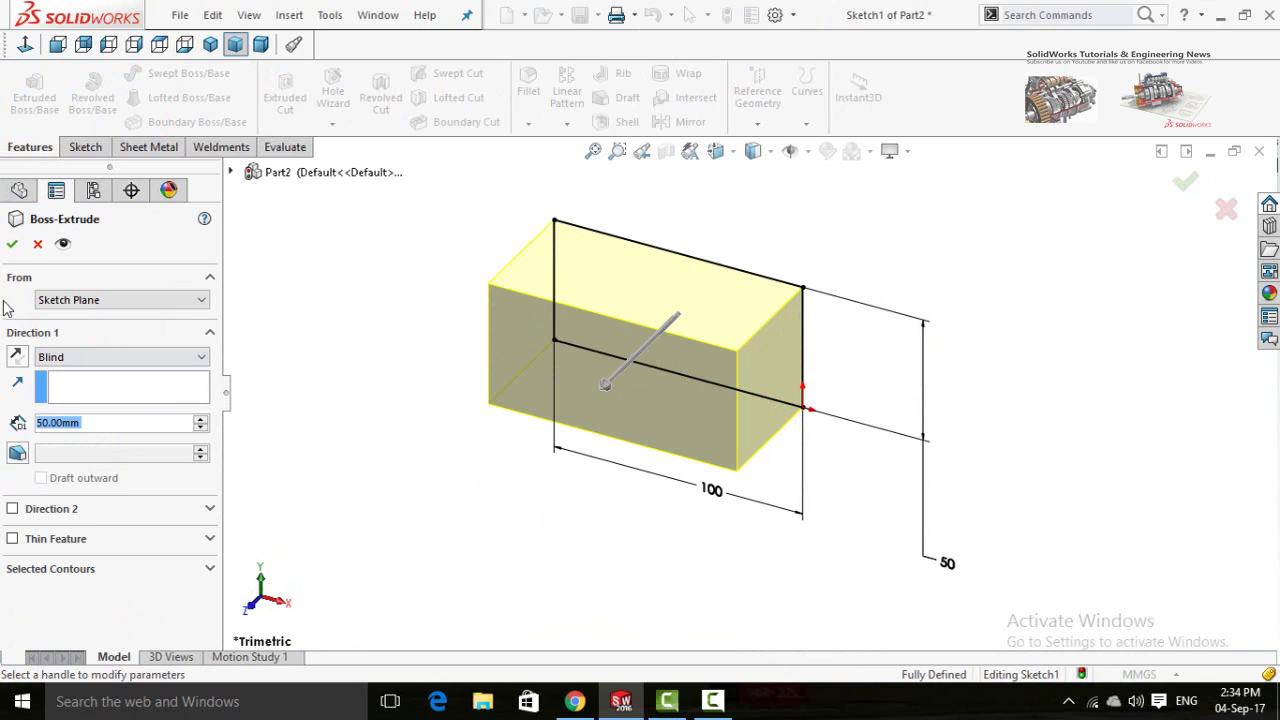
click(13, 245)
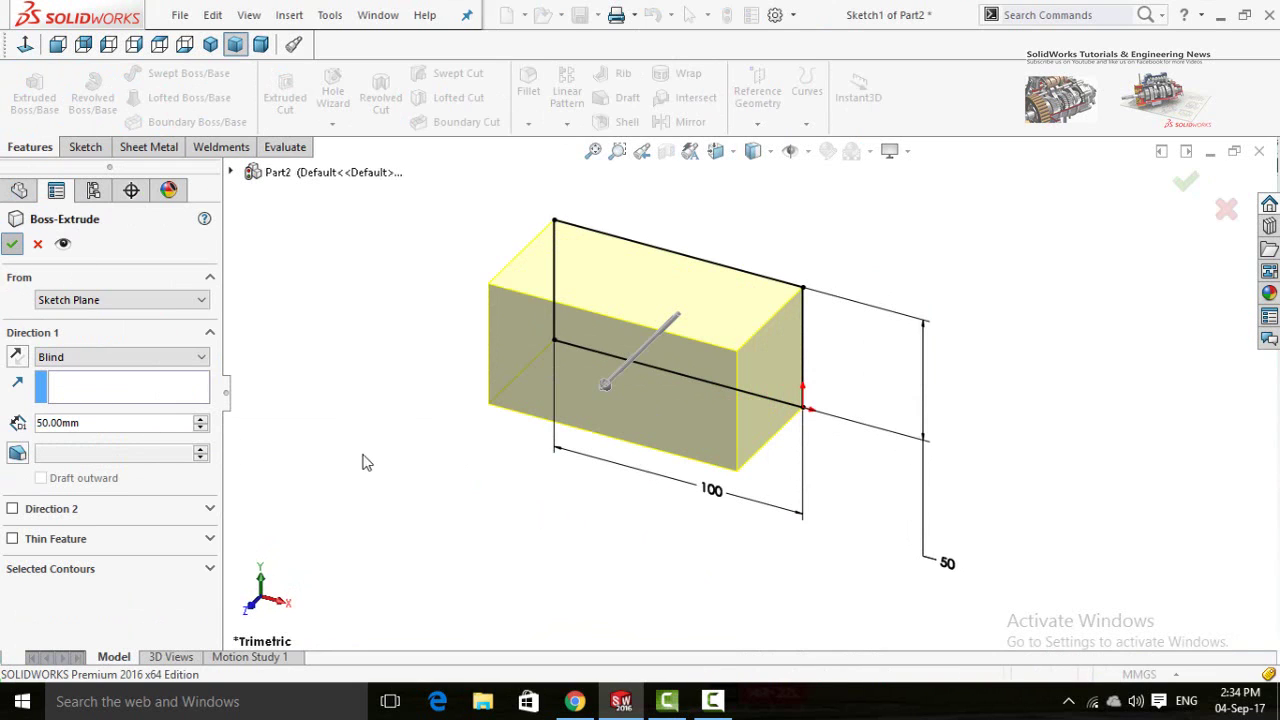
- Start a counterbore hole with the Hole Wizard, using the ANSI Inch standard
mouse_move(363, 460)
middle_down()
mouse_move(494, 454)
mouse_move(497, 295)
mouse_move(557, 254)
mouse_move(571, 260)
mouse_move(531, 291)
mouse_move(508, 289)
middle_up()
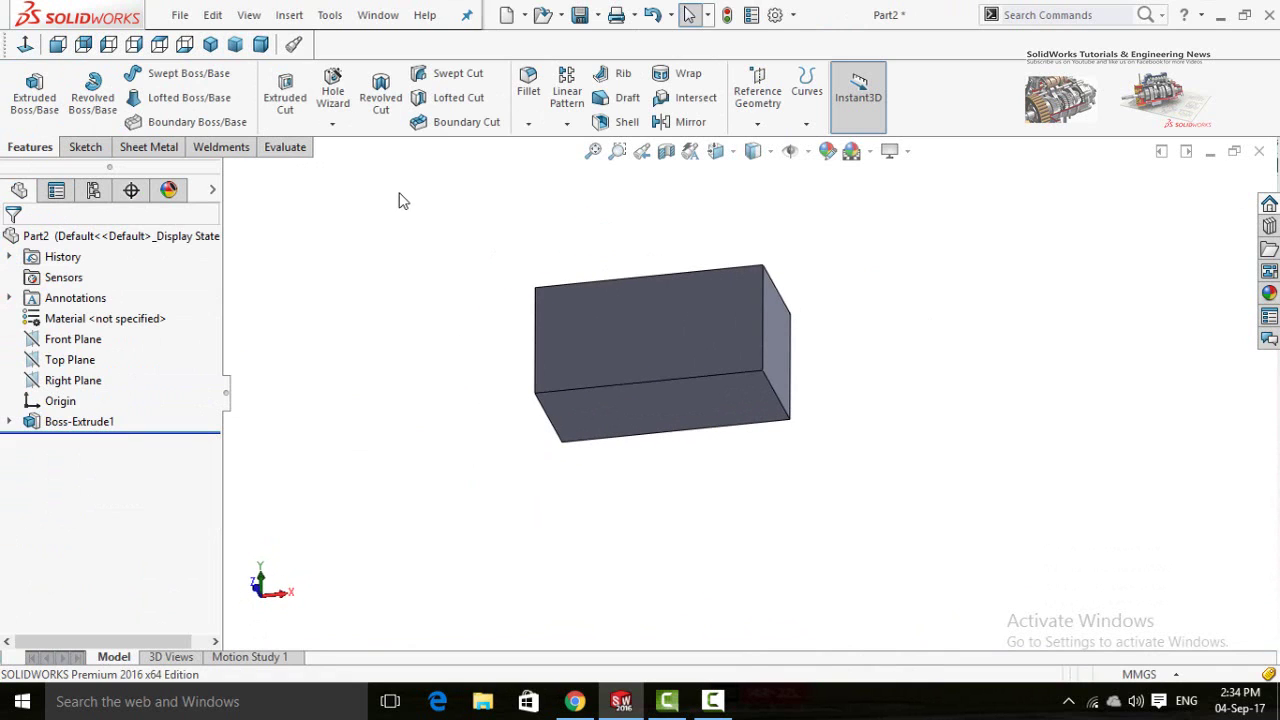
click(337, 91)
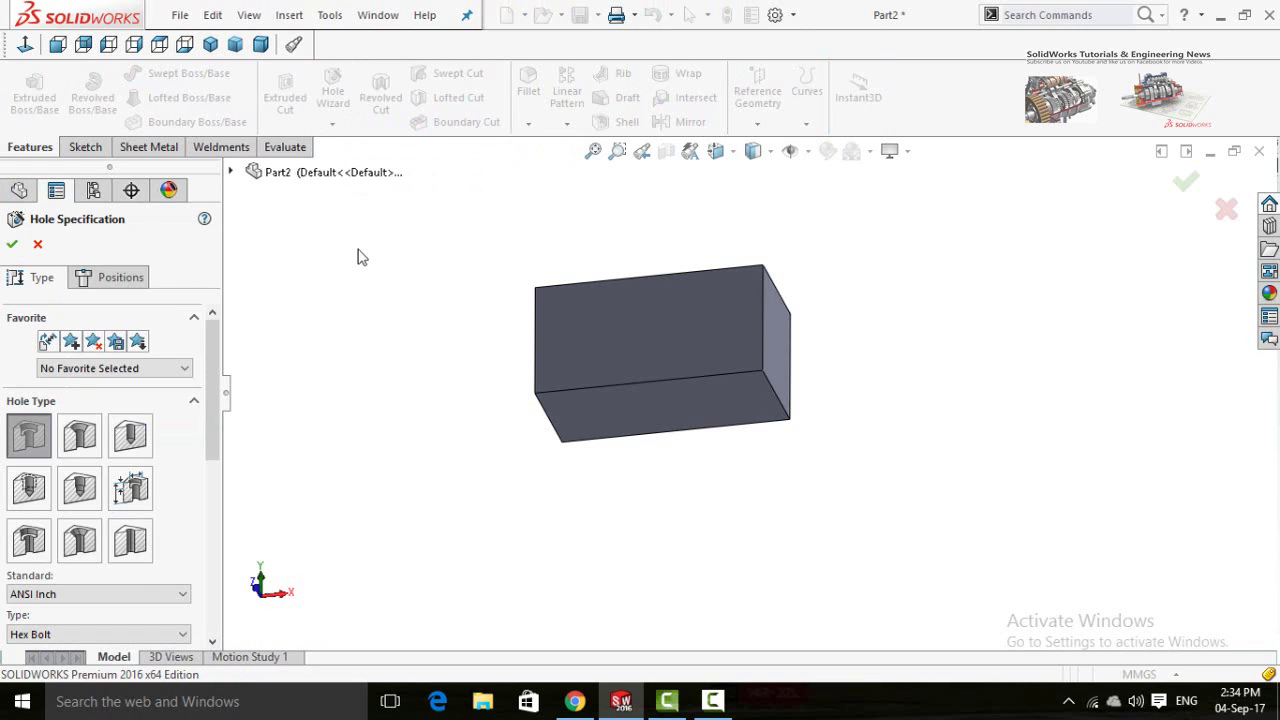
click(104, 278)
click(62, 279)
drag(211, 359, 211, 382)
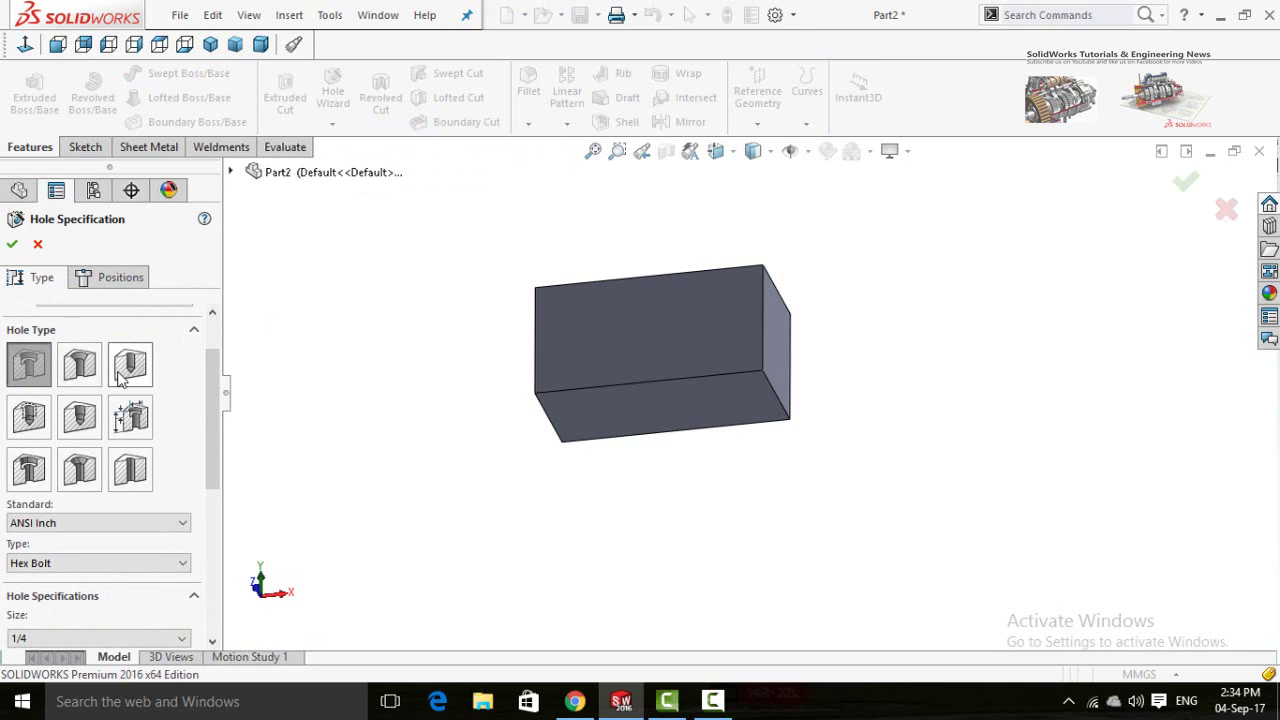
drag(211, 419, 210, 465)
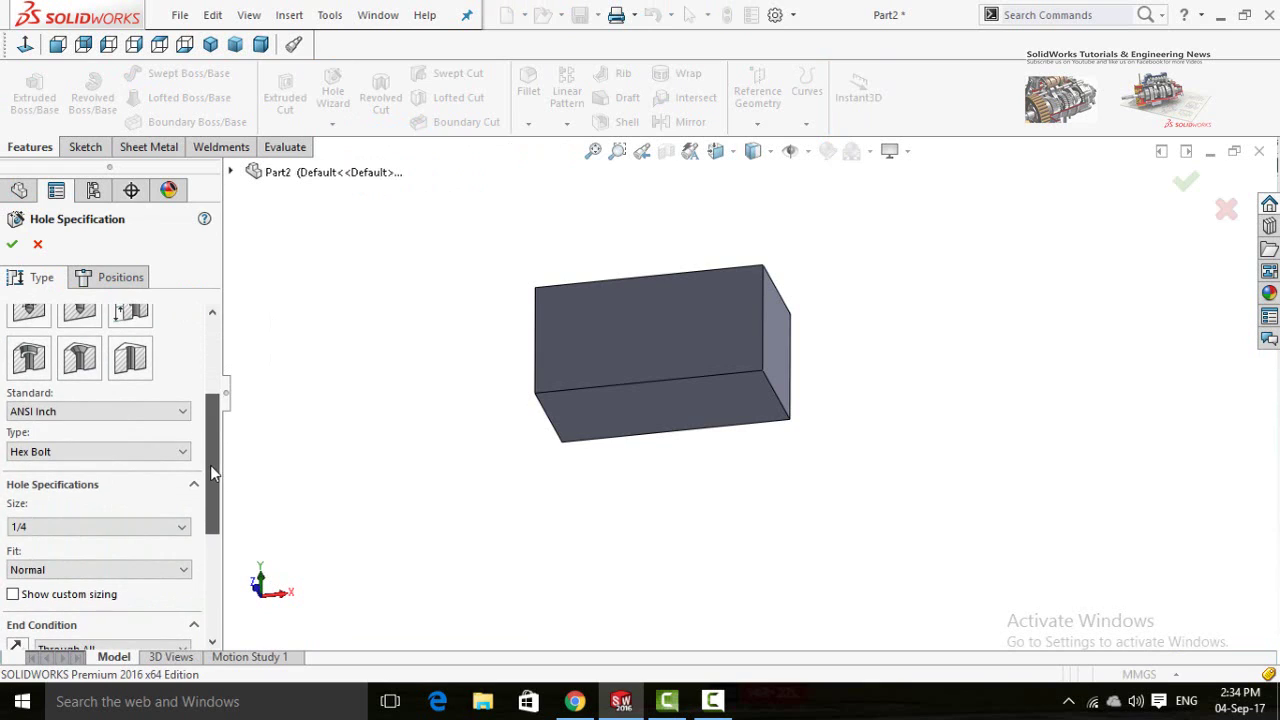
click(66, 412)
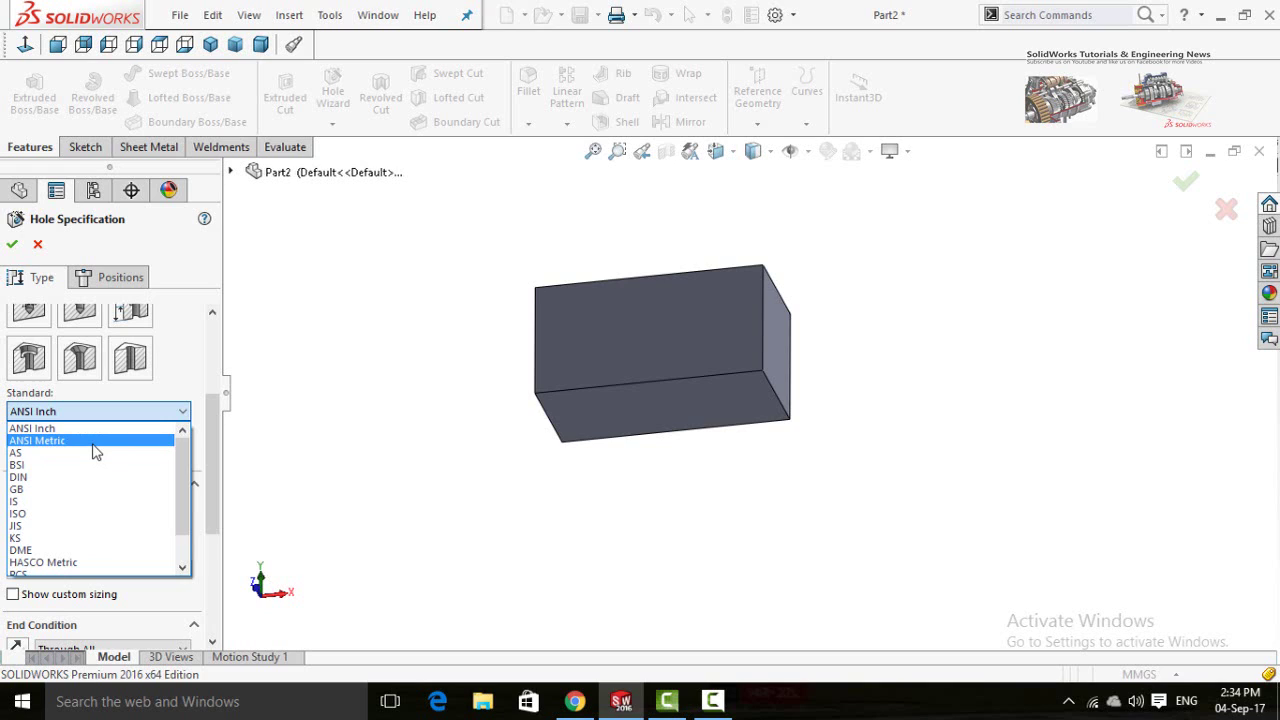
scroll(100, 466, down, 3)
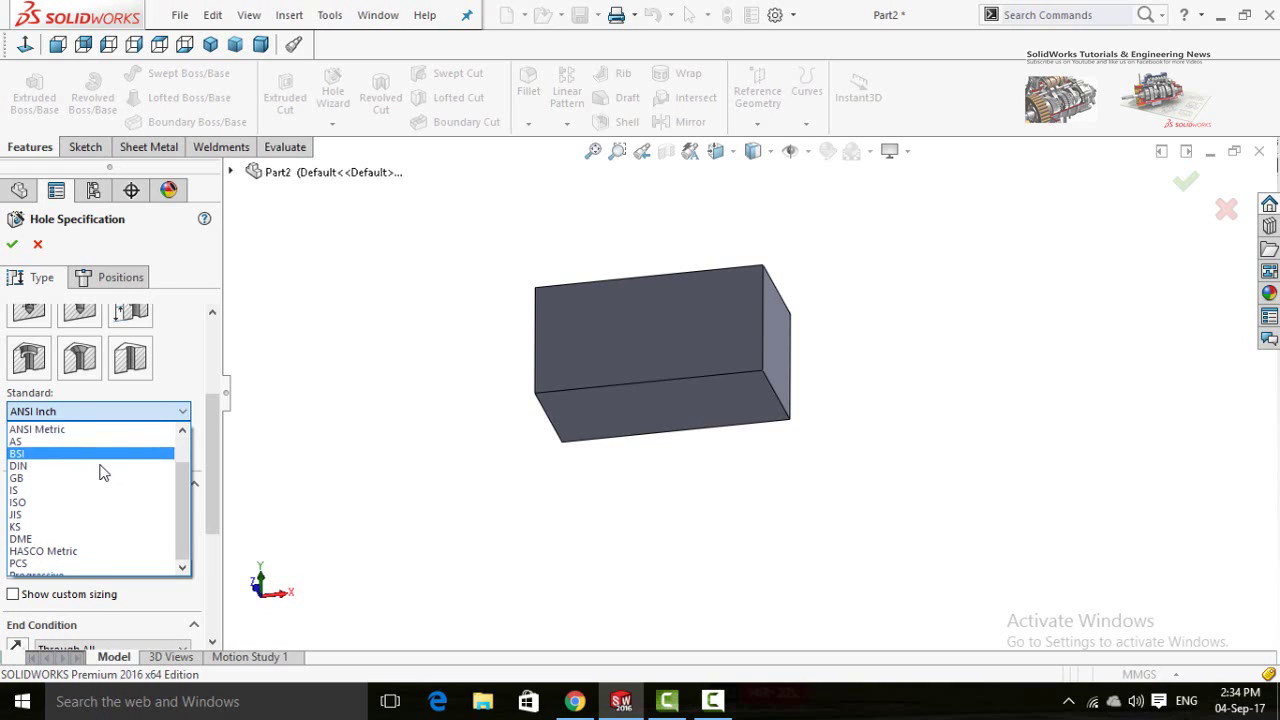
scroll(114, 530, up, 3)
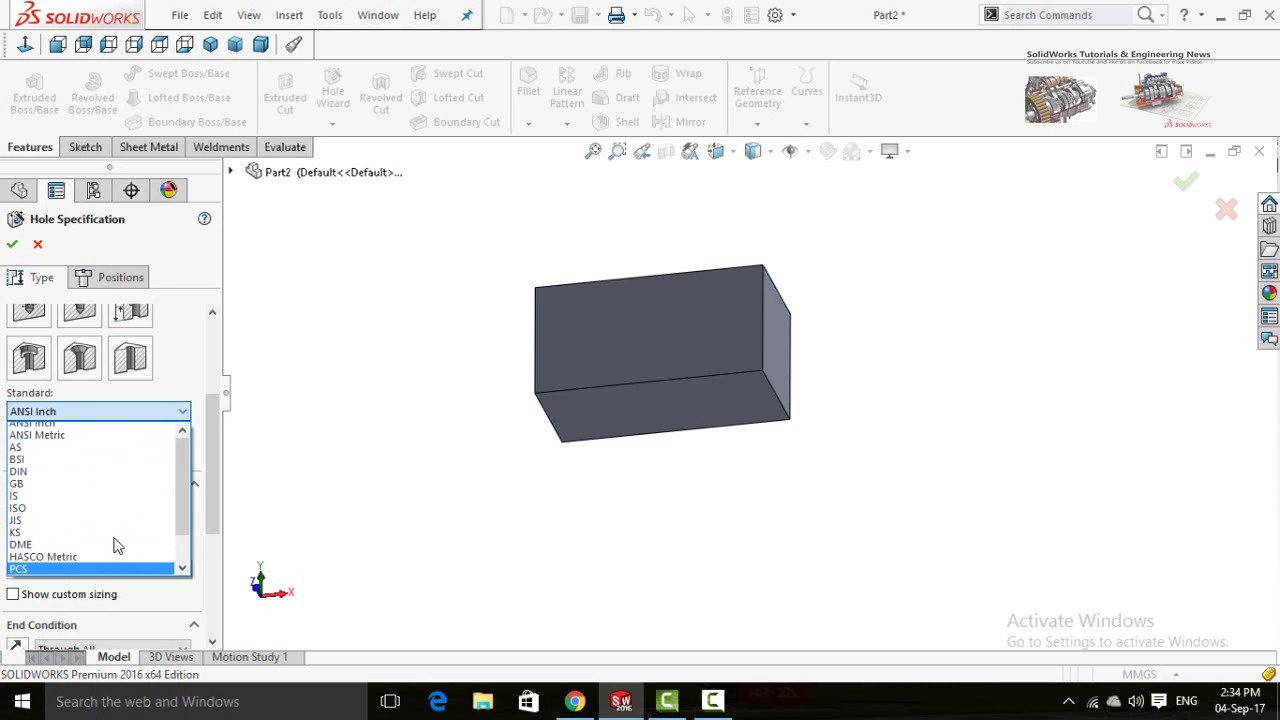
click(40, 428)
scroll(200, 470, down, 1)
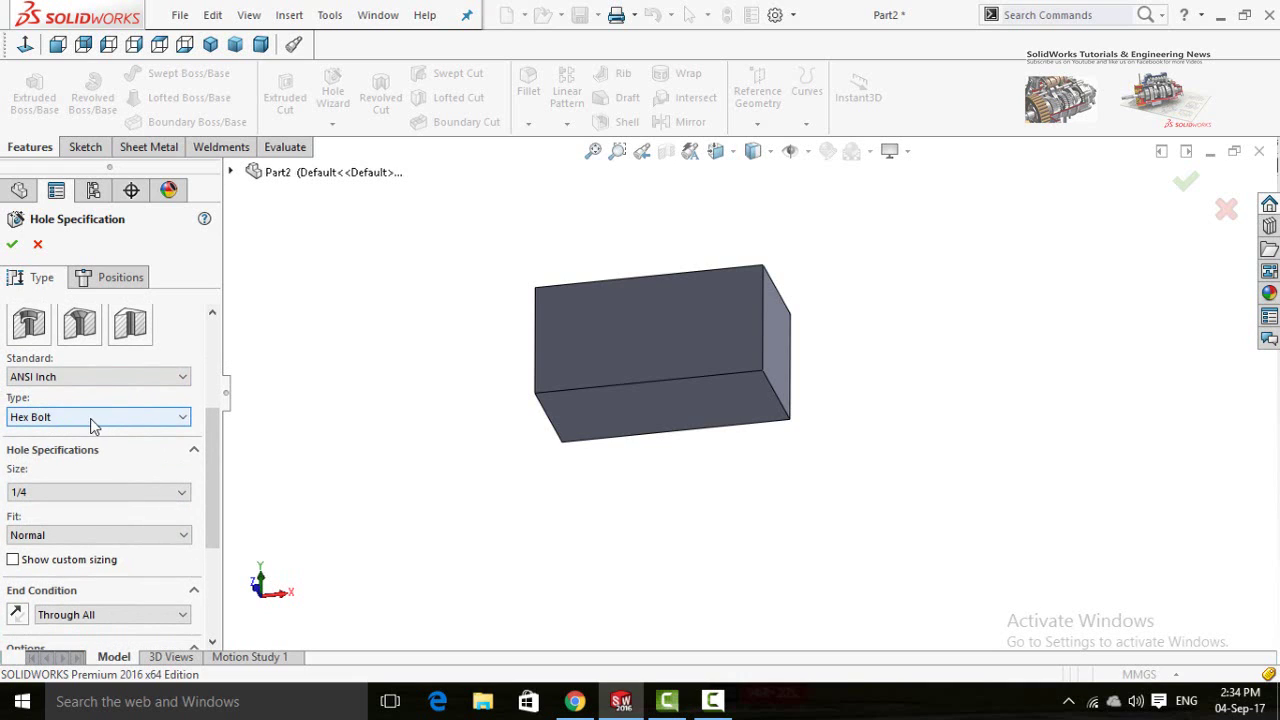
- Keep Hex Bolt as the counterbore's fastener type and set the hole size to 5/16
click(91, 418)
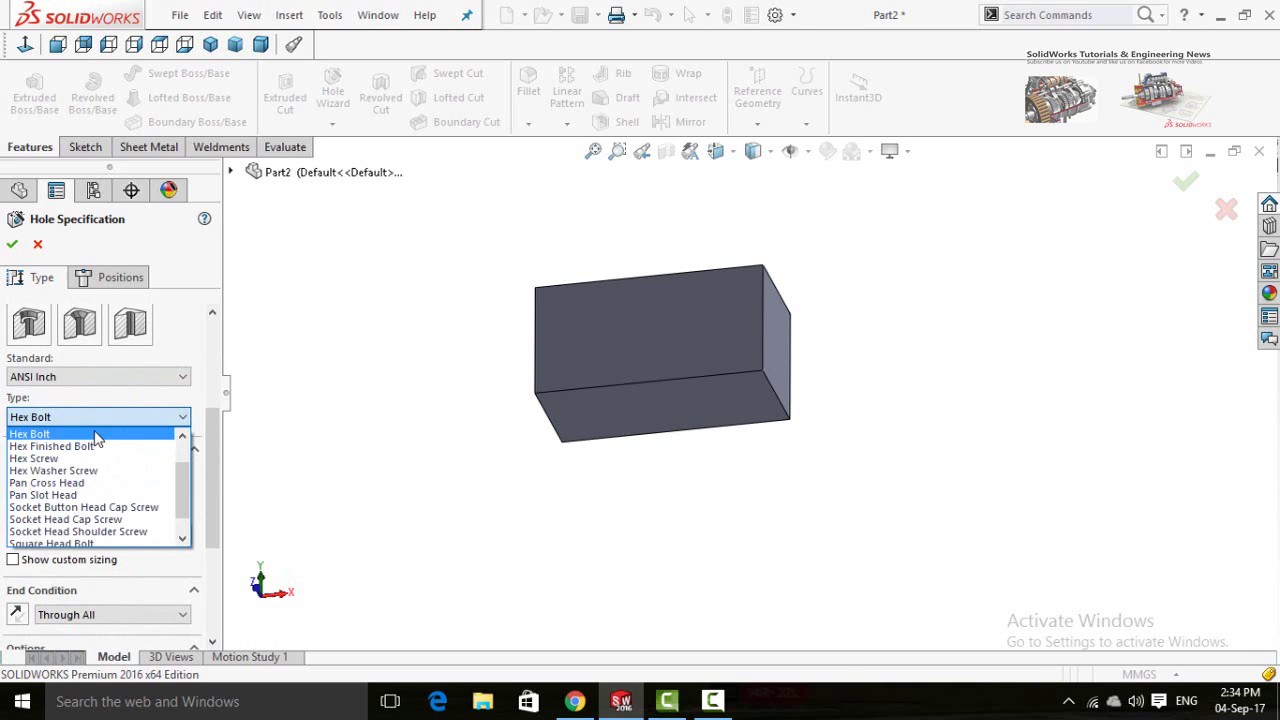
scroll(80, 494, down, 1)
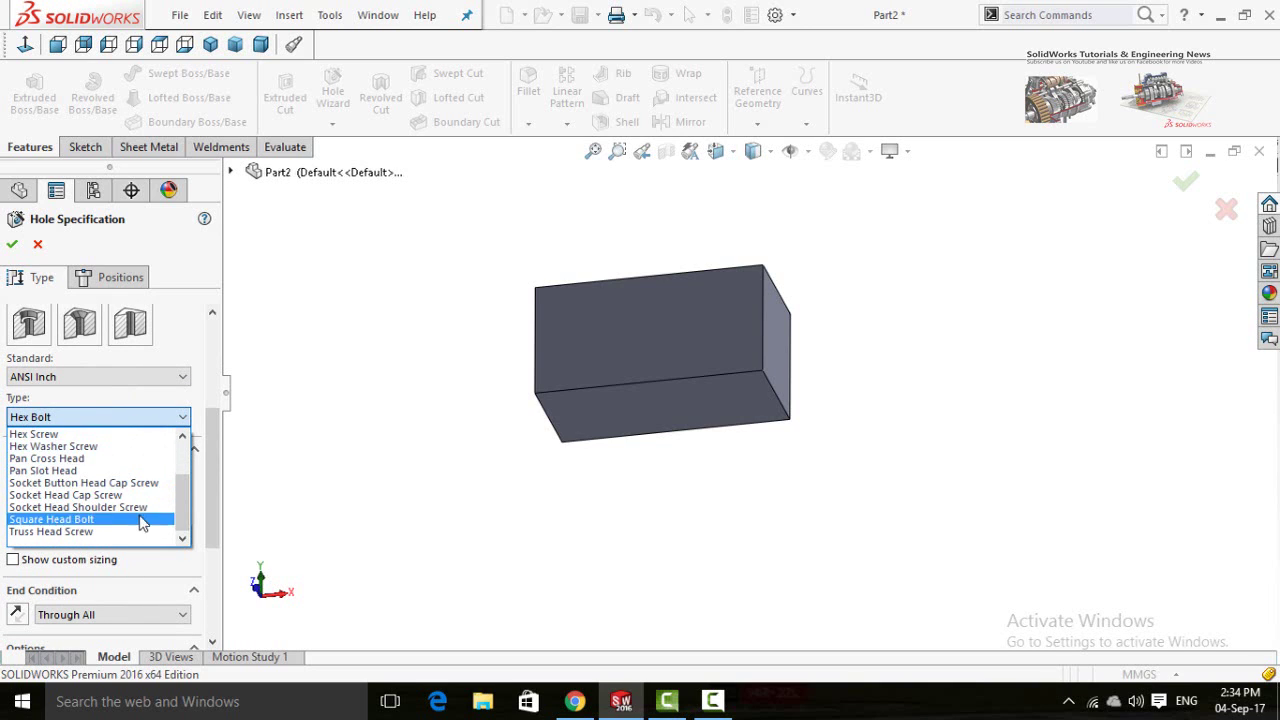
scroll(56, 480, up, 3)
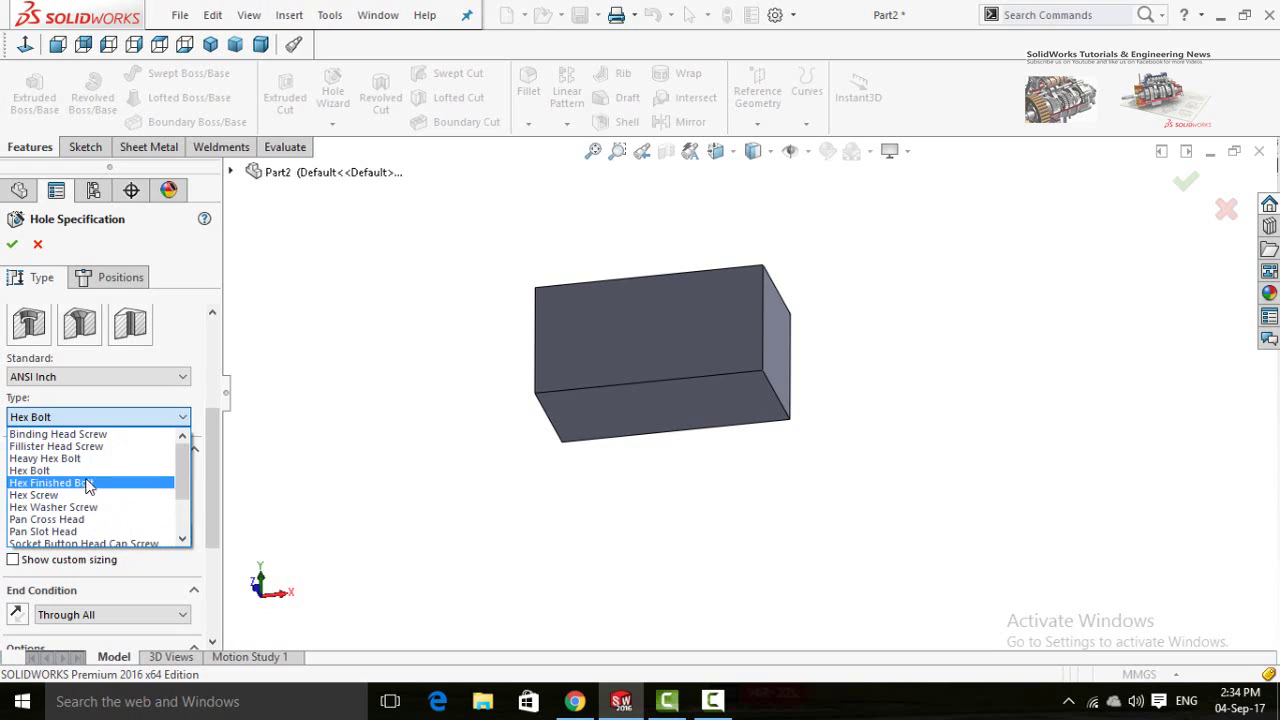
click(115, 418)
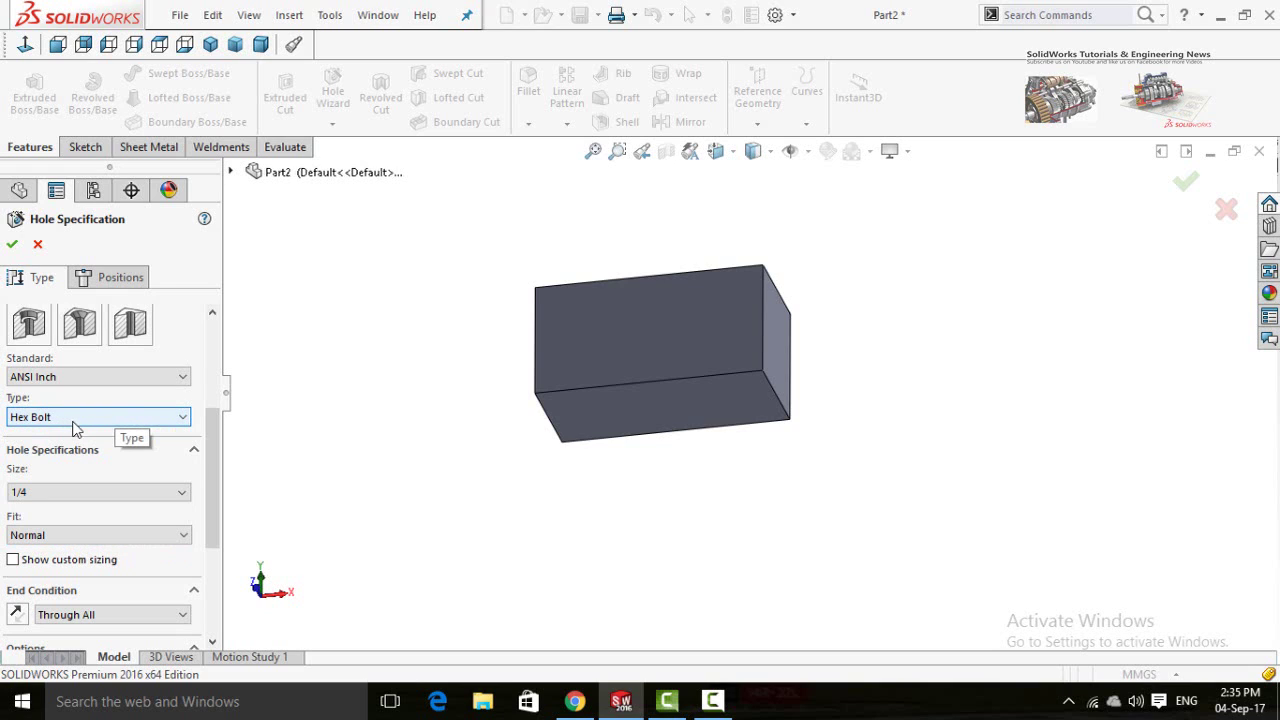
drag(209, 486, 206, 521)
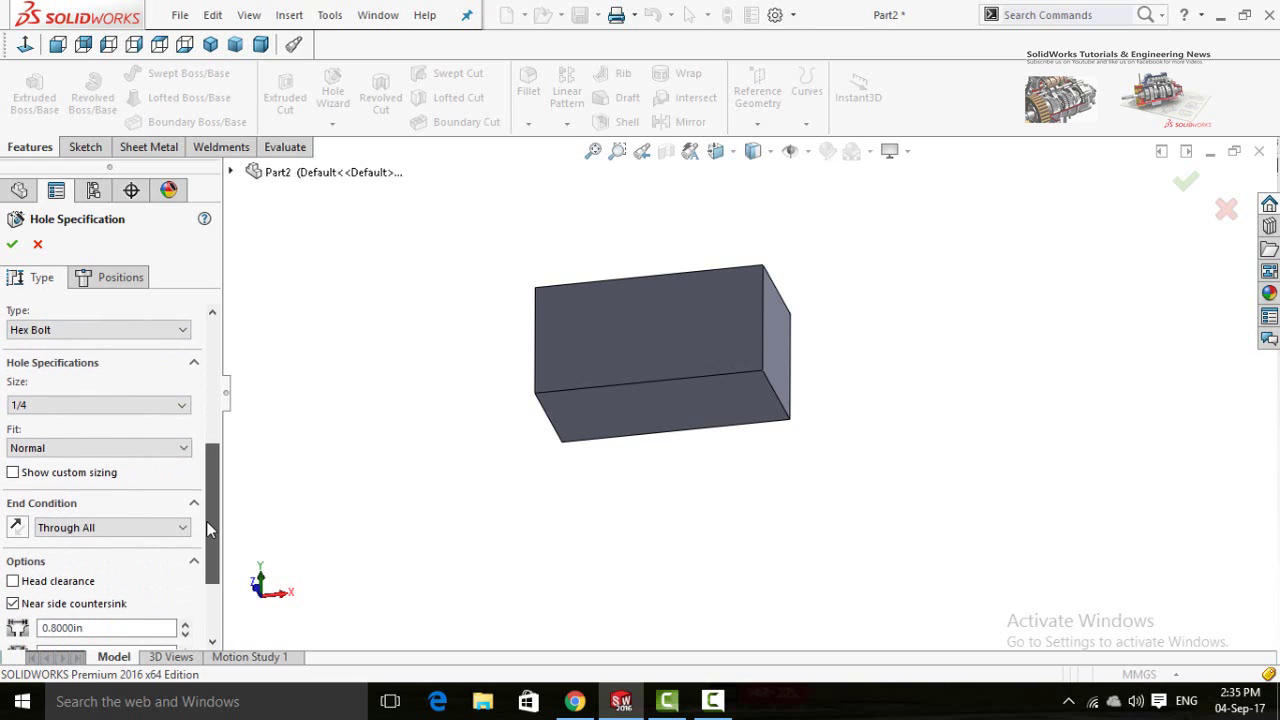
click(45, 406)
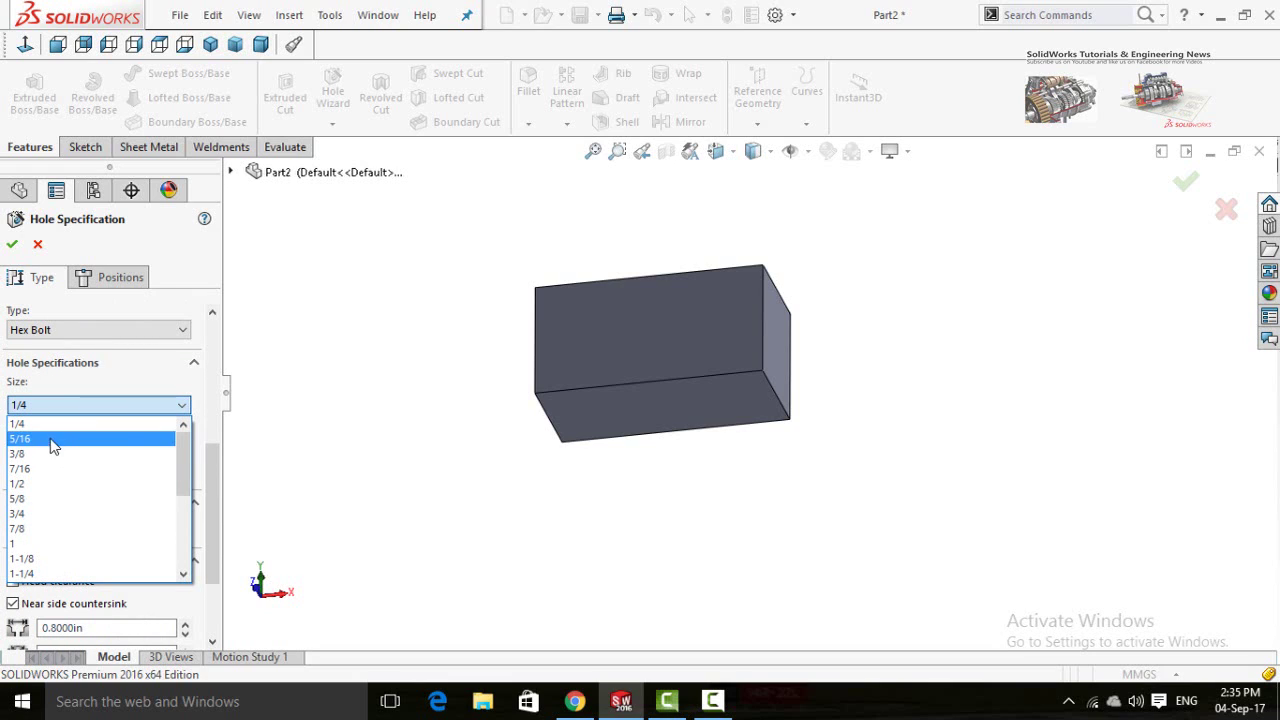
click(42, 441)
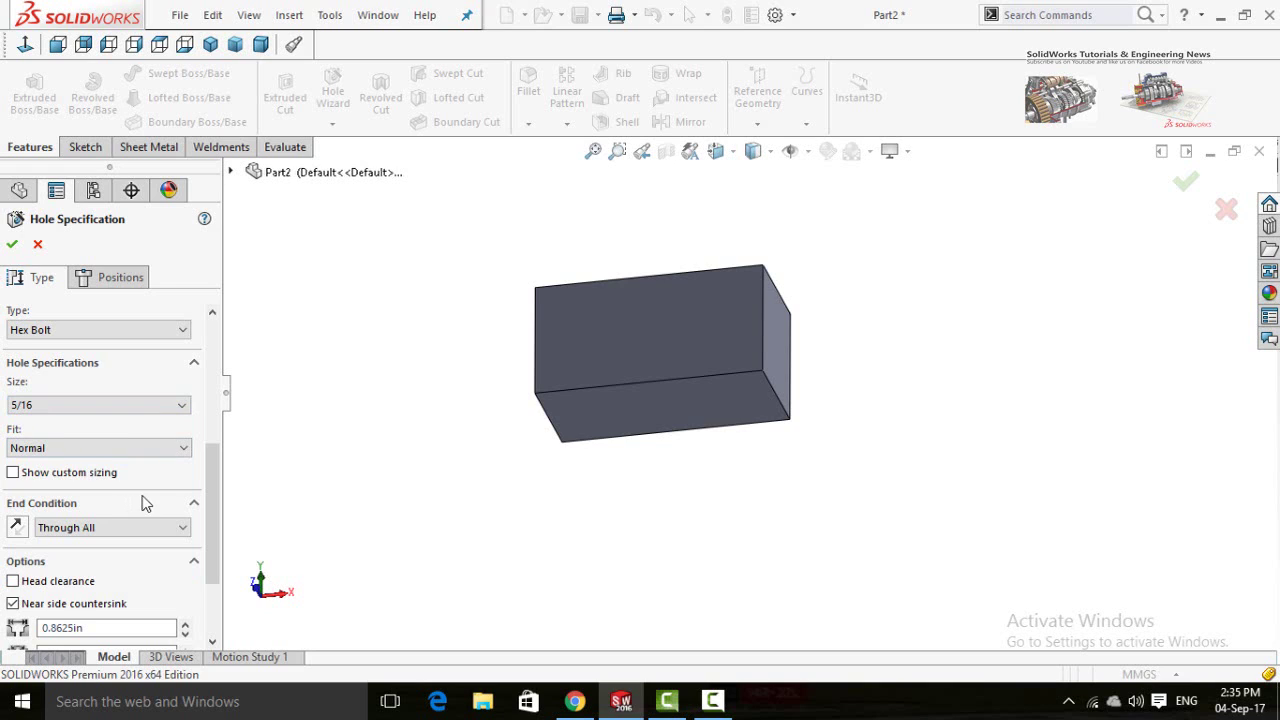
- Review the fit options and the custom sizing values of the 5/16 counterbore hole
scroll(147, 503, down, 2)
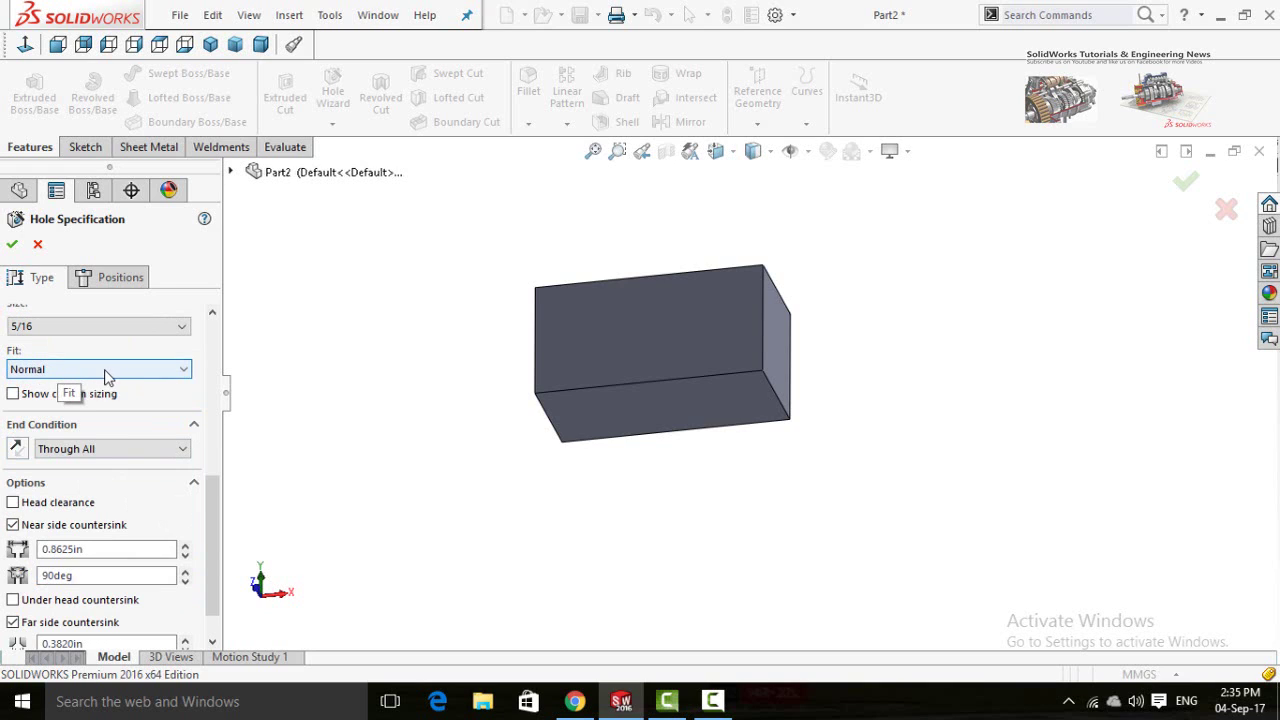
click(106, 371)
click(106, 371)
click(106, 372)
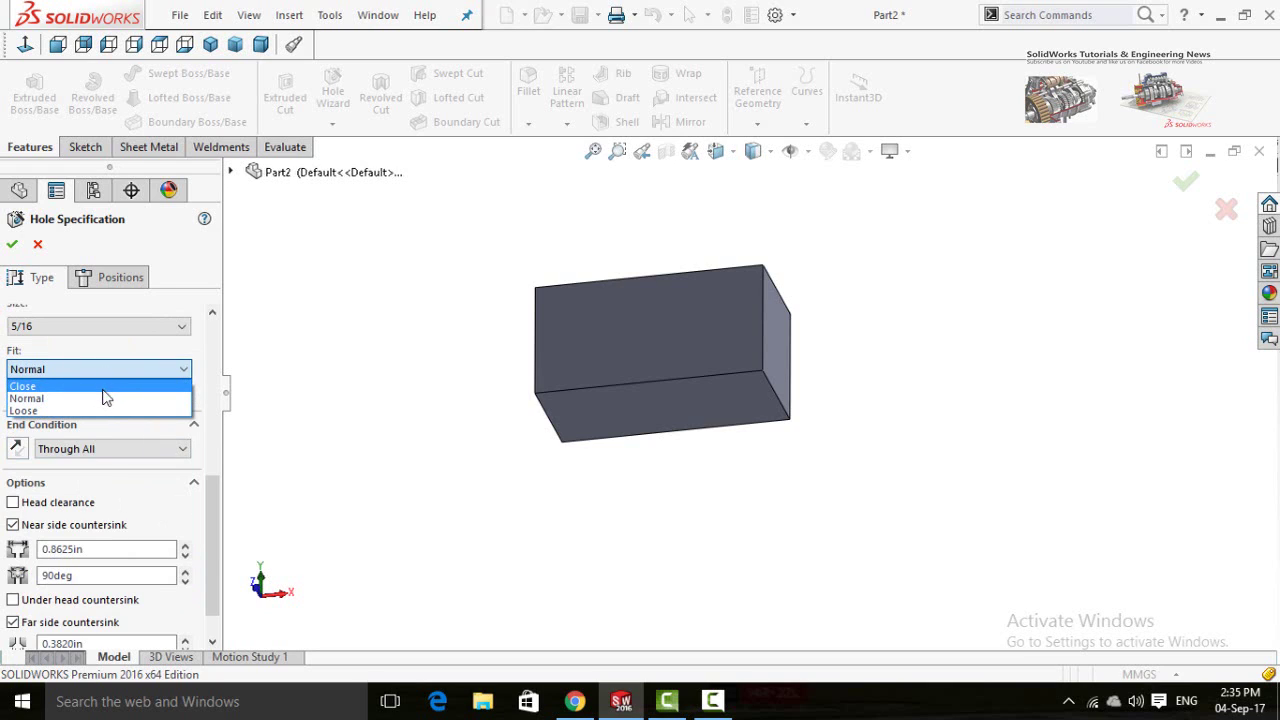
click(51, 368)
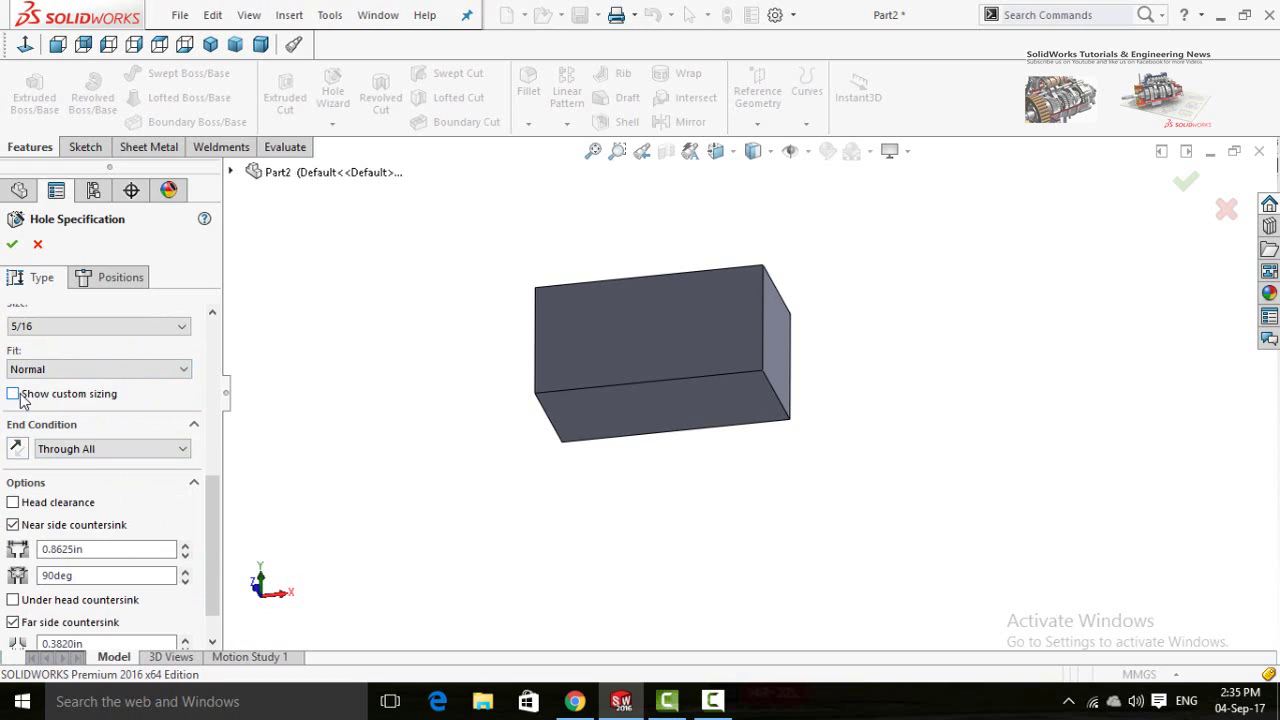
click(47, 396)
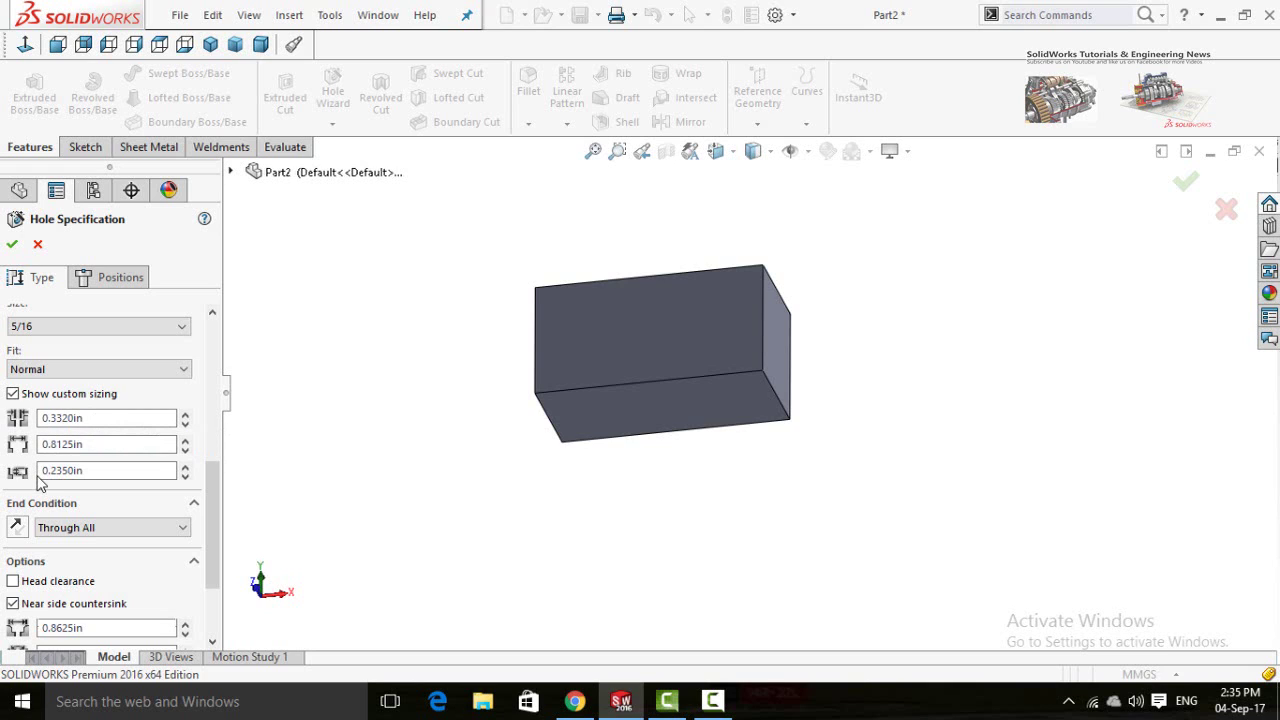
click(12, 393)
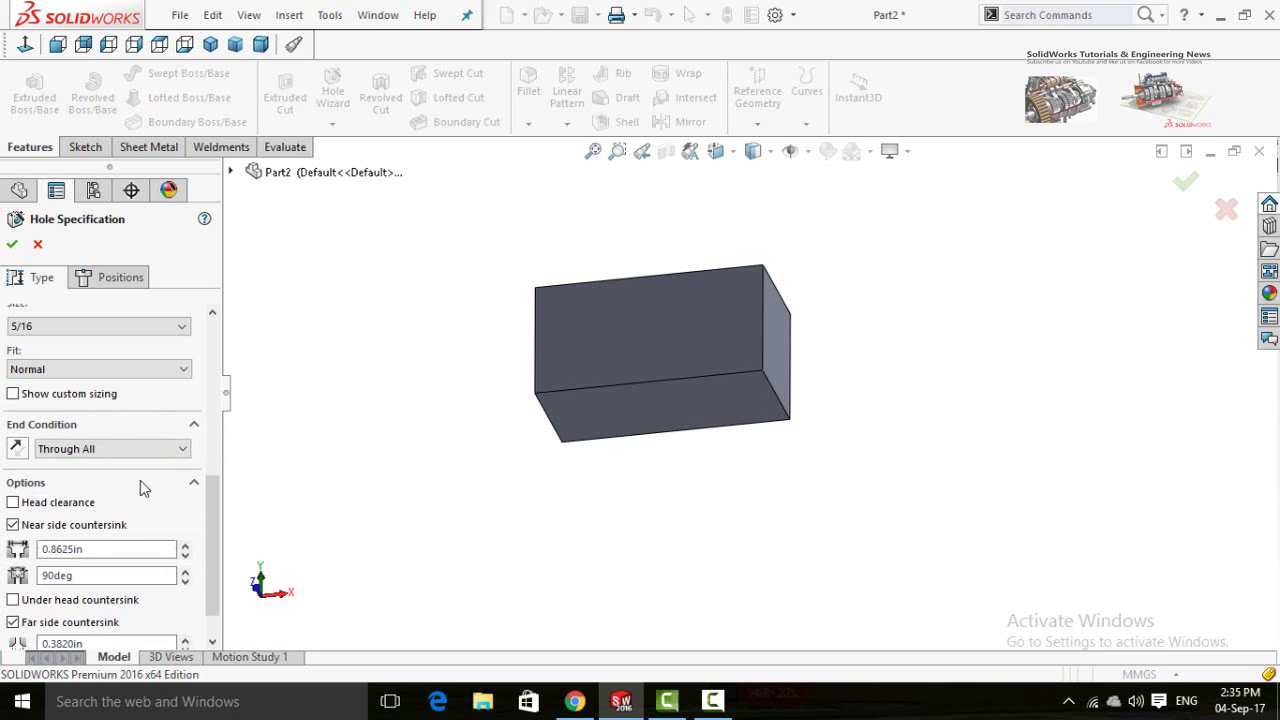
- Set the counterbore hole's end condition to Blind with a depth of 40 mm
scroll(210, 550, down, 1)
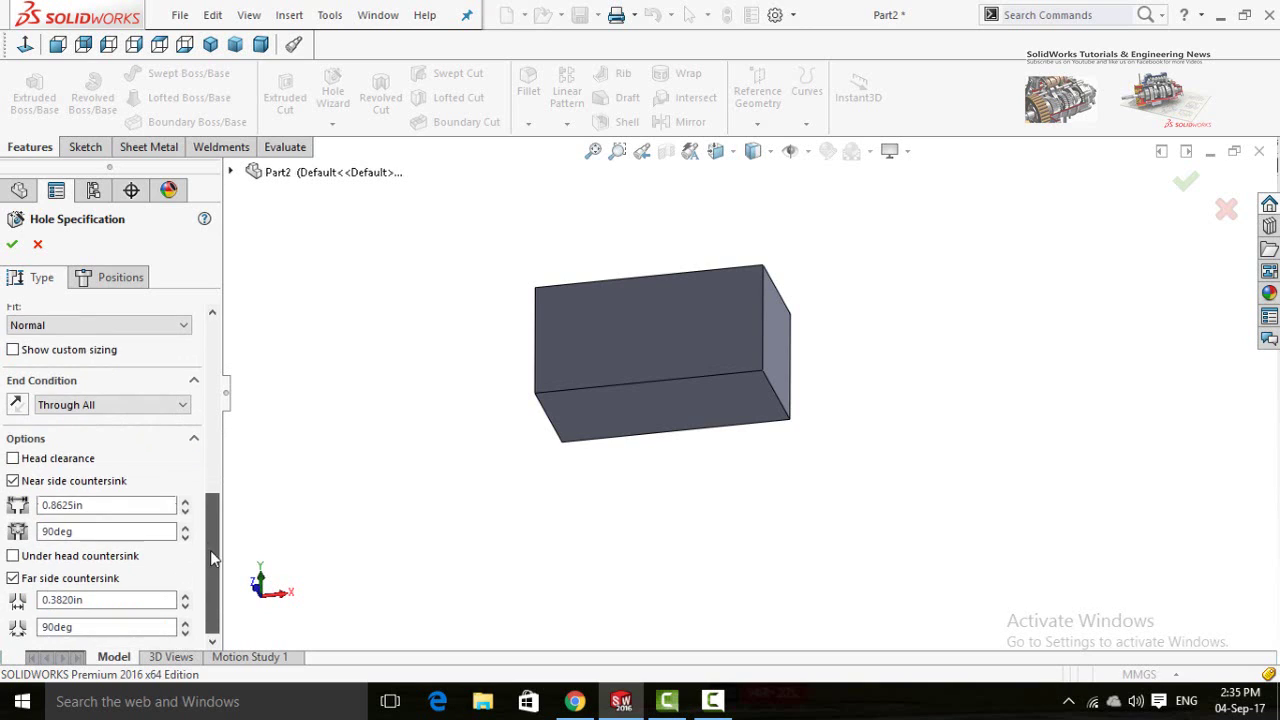
click(88, 407)
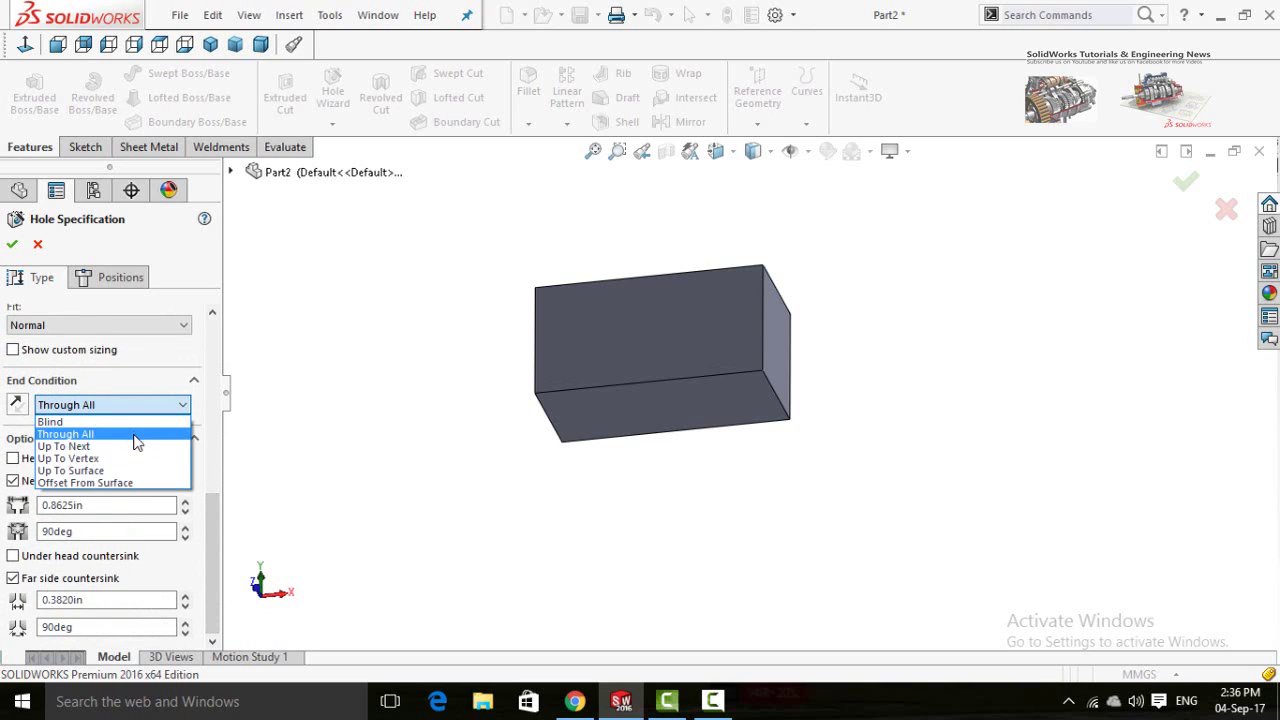
click(50, 422)
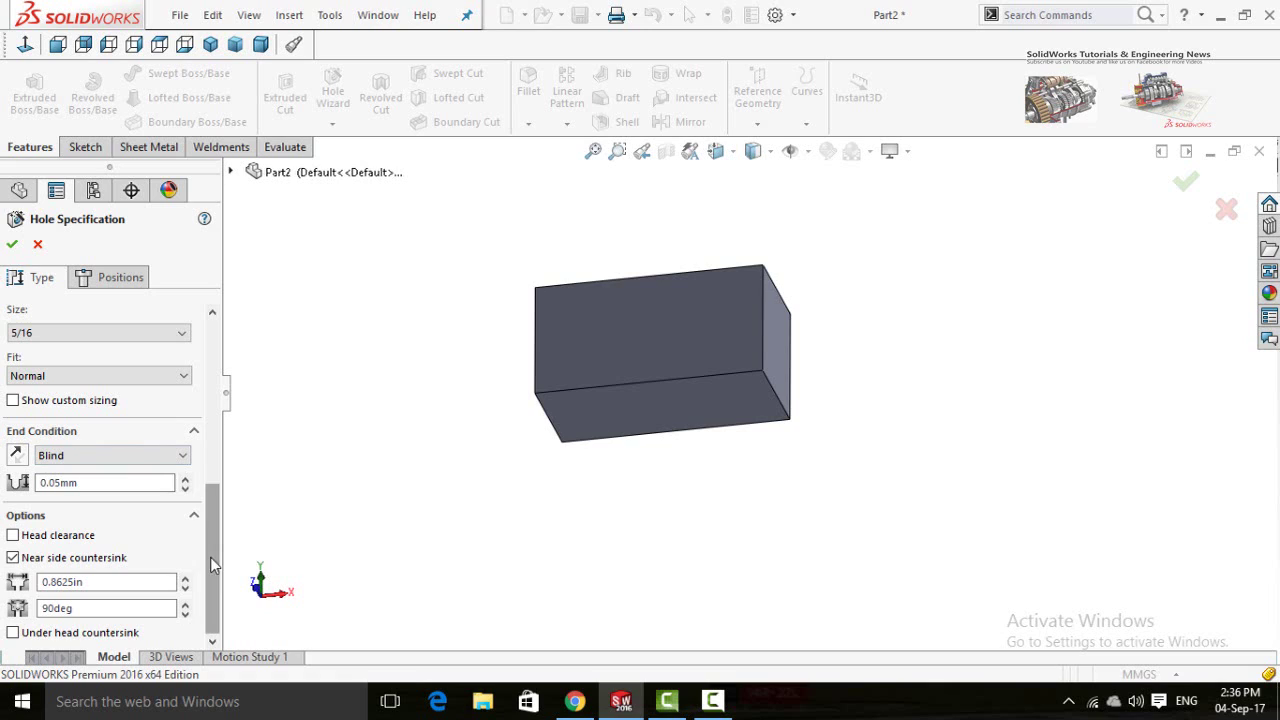
click(80, 487)
double_click(98, 487)
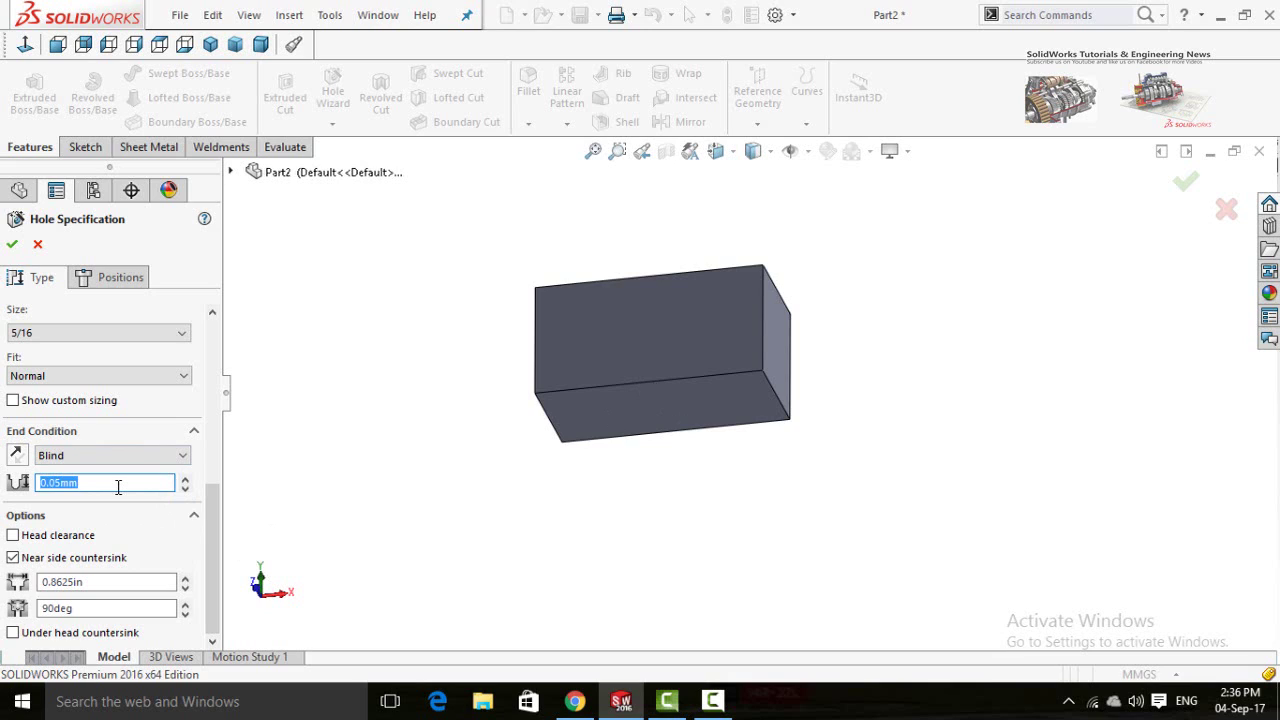
text(40)
key(Return)
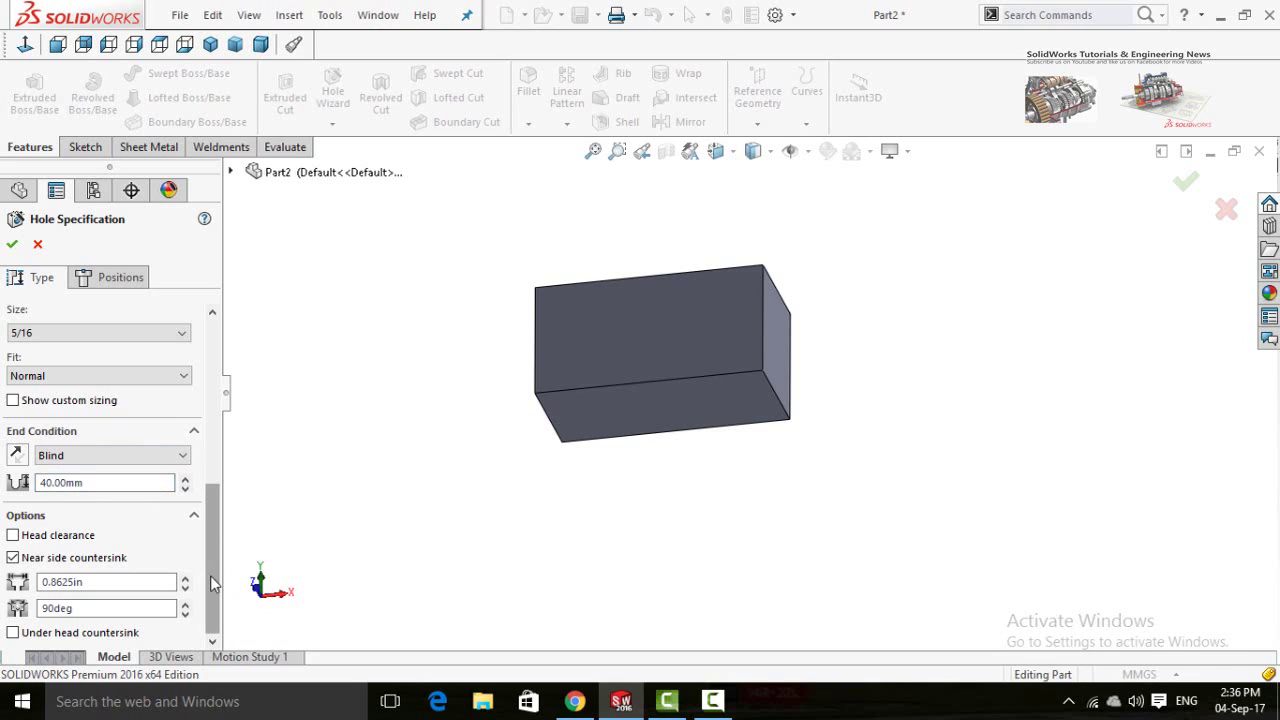
- Enable head clearance for the counterbore hole and set it to 0.10 mm
click(47, 536)
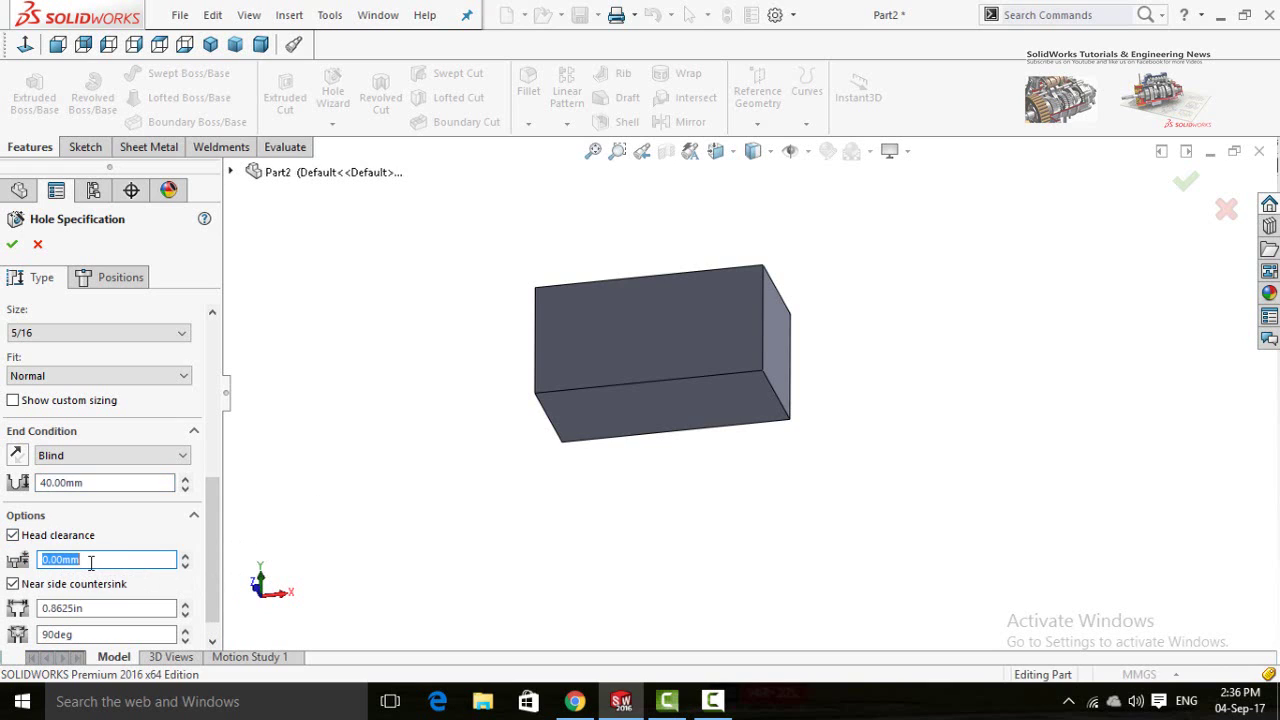
click(47, 540)
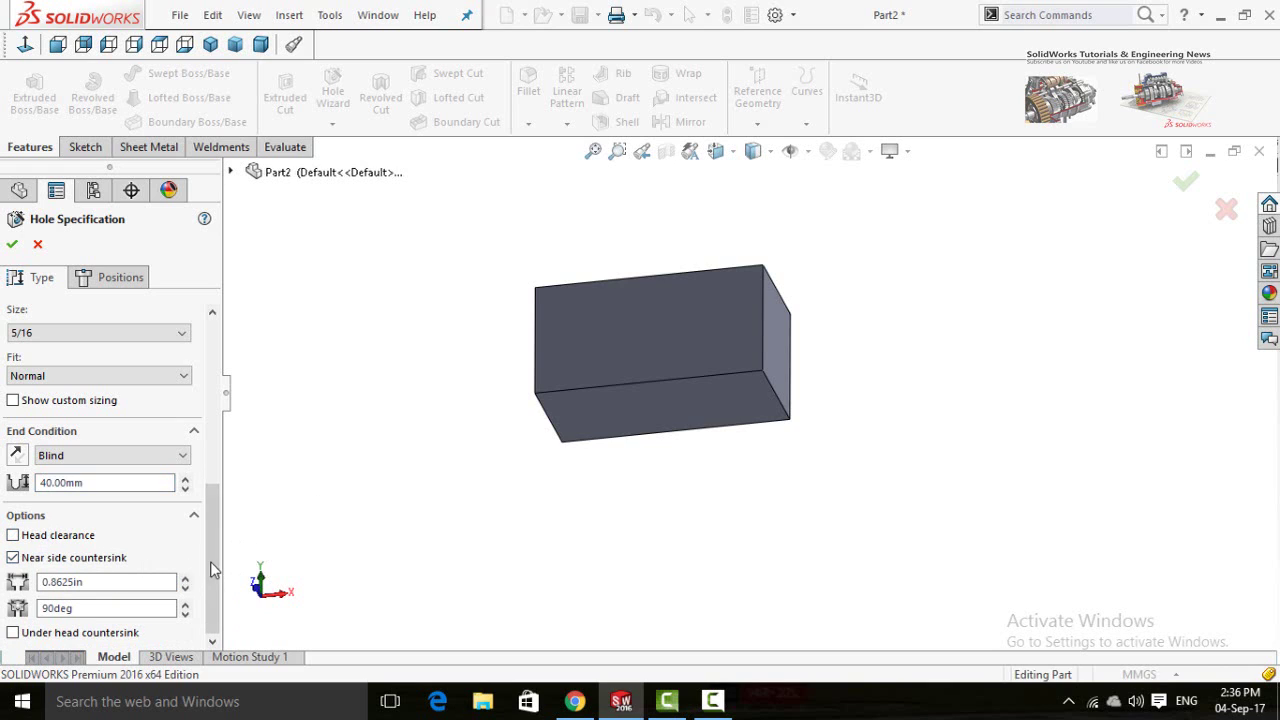
click(45, 536)
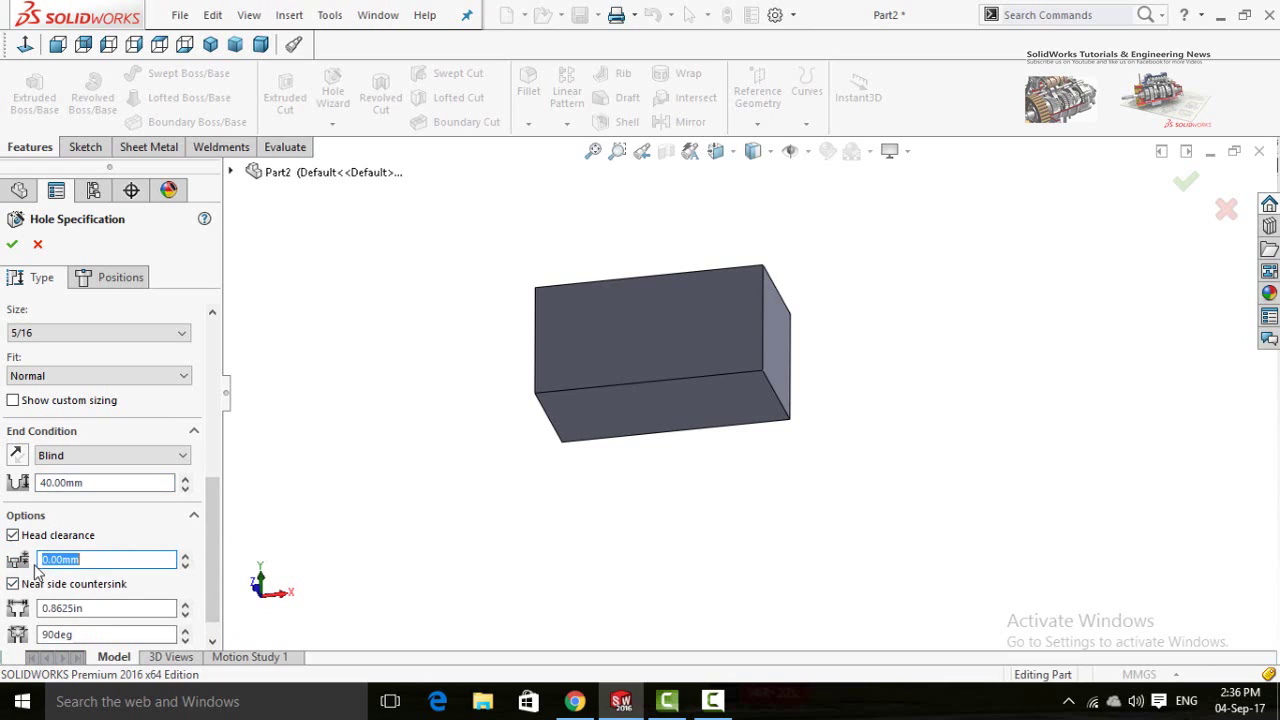
text(1)
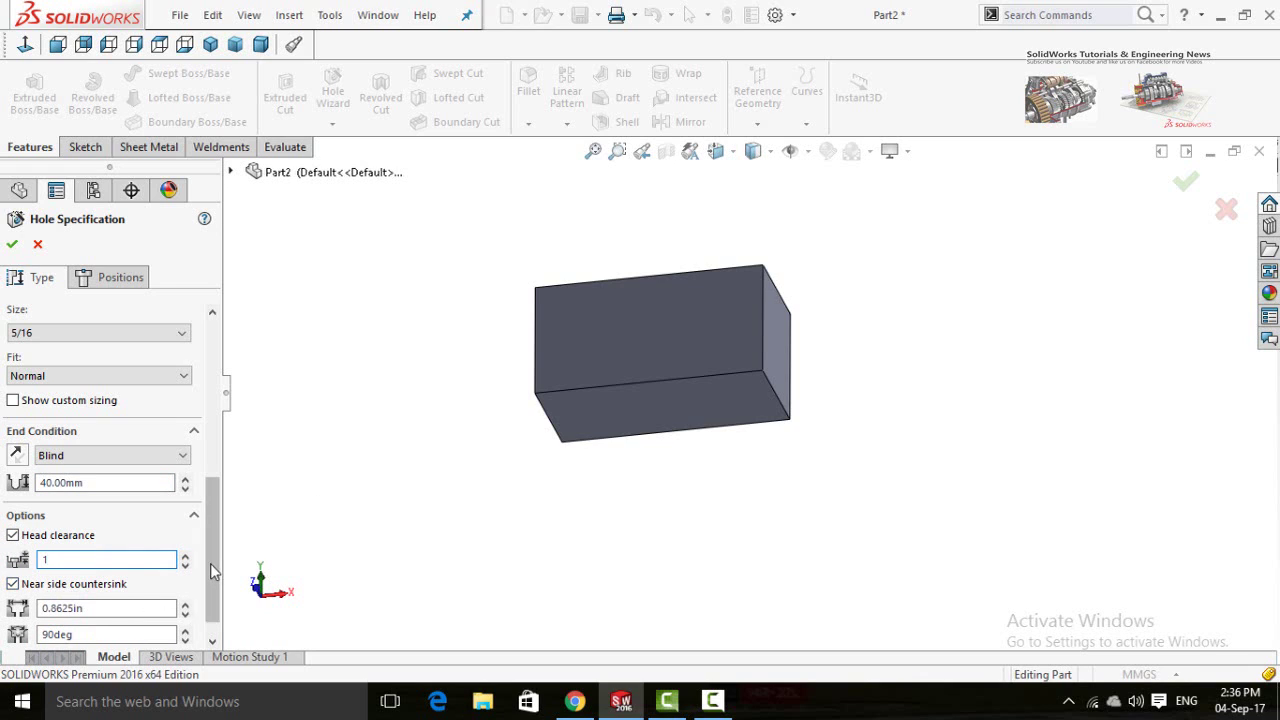
scroll(210, 563, down, 1)
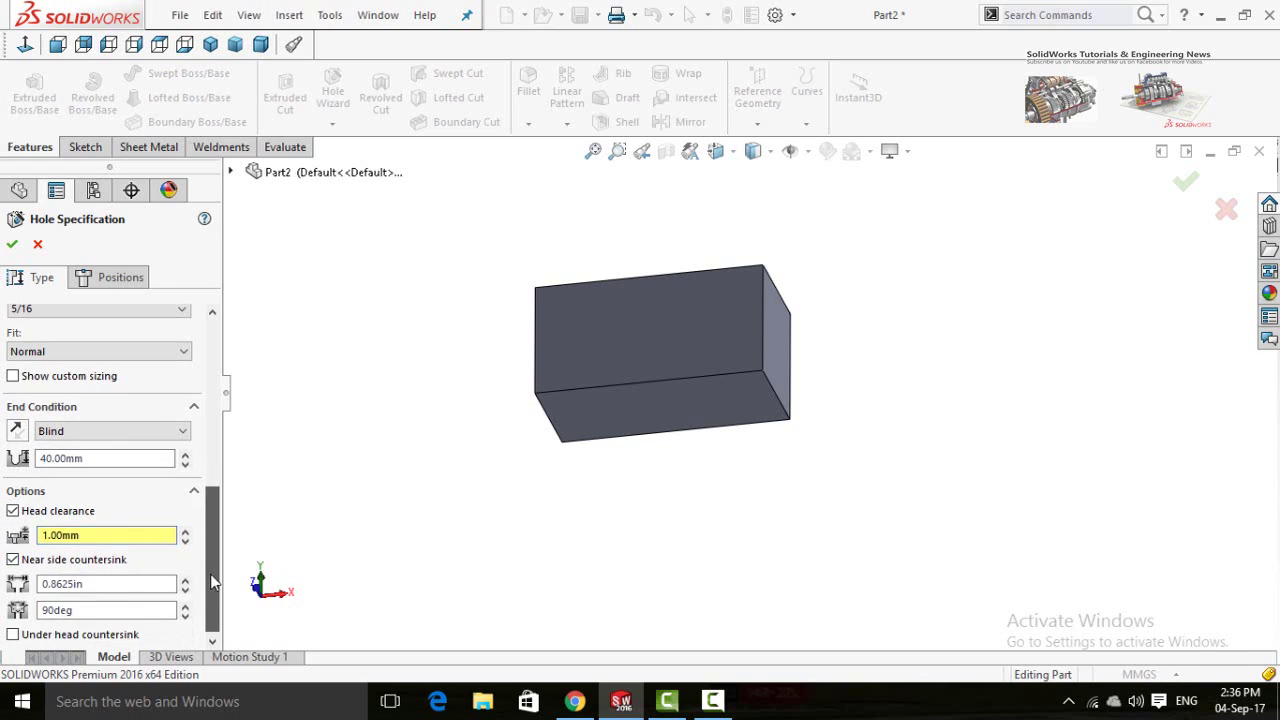
double_click(125, 537)
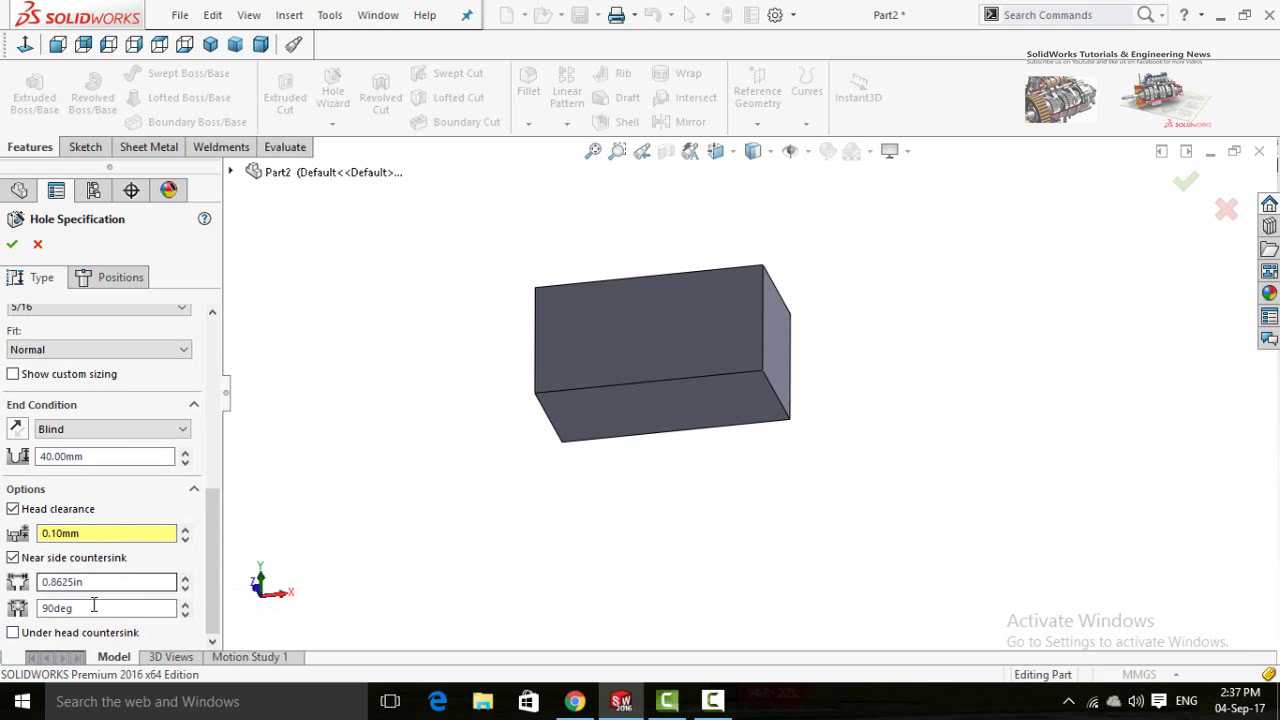
- Add an under head countersink to the counterbore hole
click(13, 632)
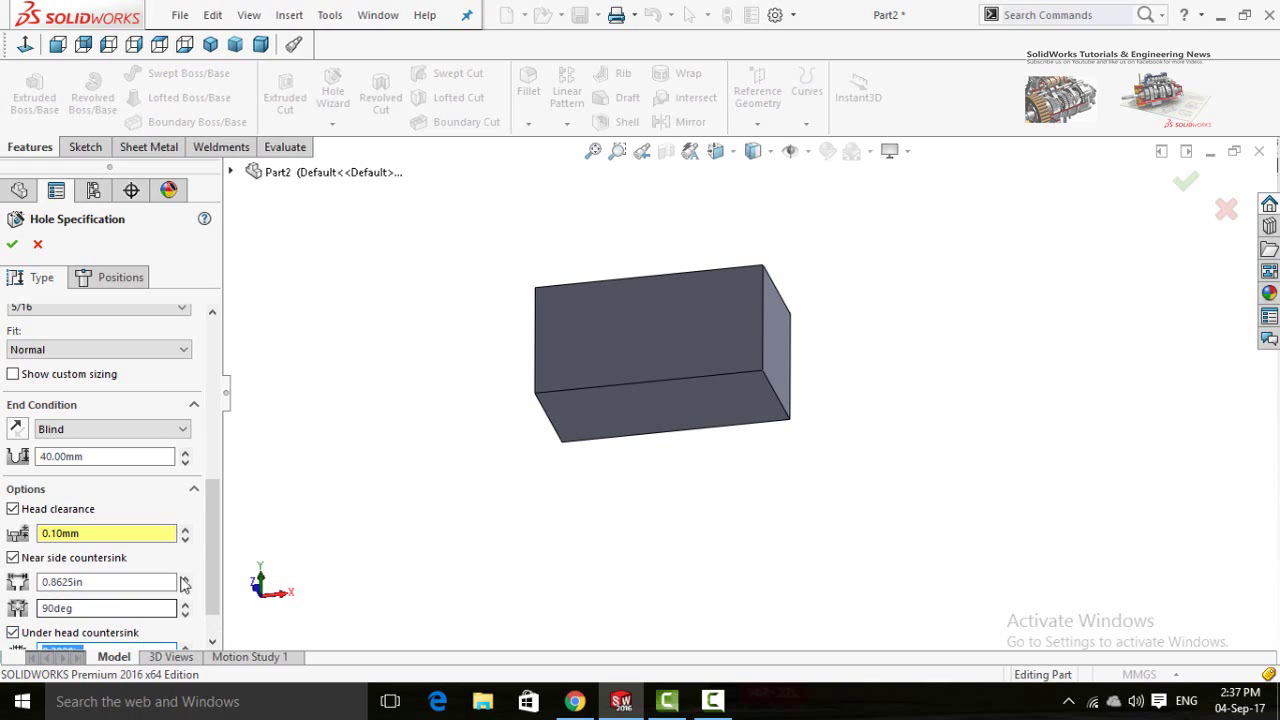
scroll(178, 582, down, 1)
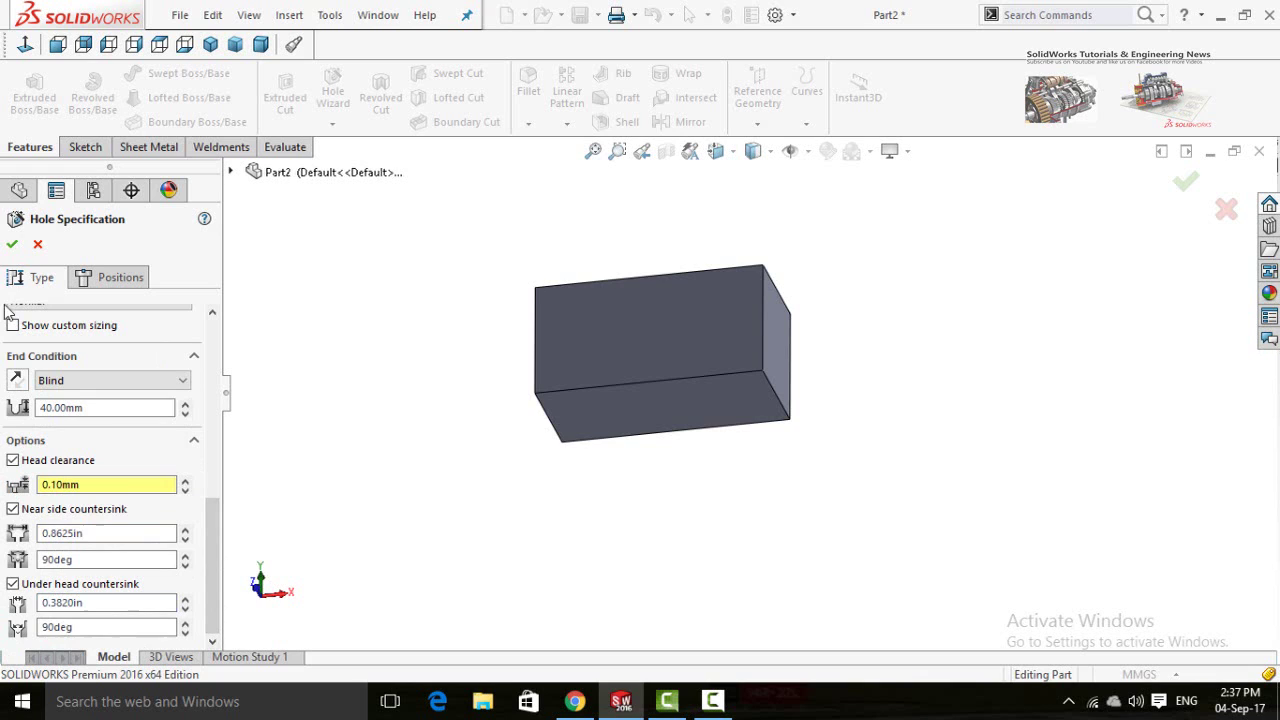
drag(211, 589, 229, 391)
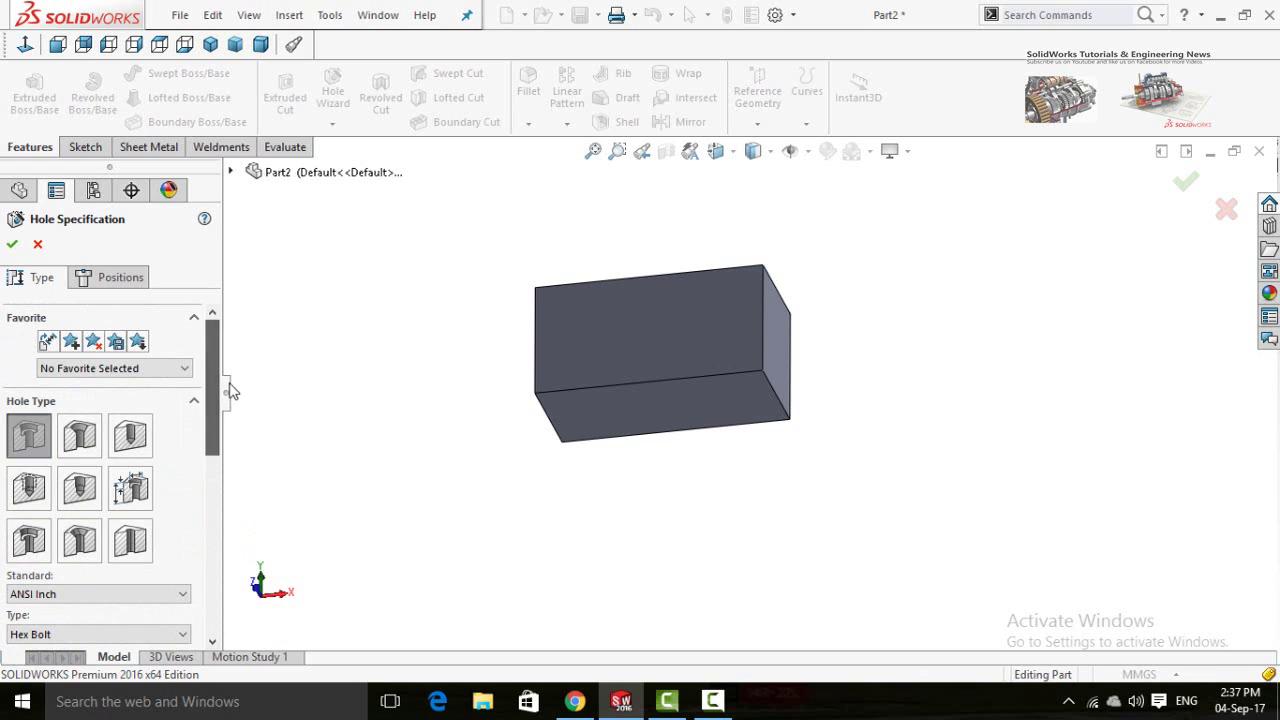
- Place the counterbore hole on the block's upper visible face, about 32 mm from the left edge and 25 mm from the far long edge
click(117, 284)
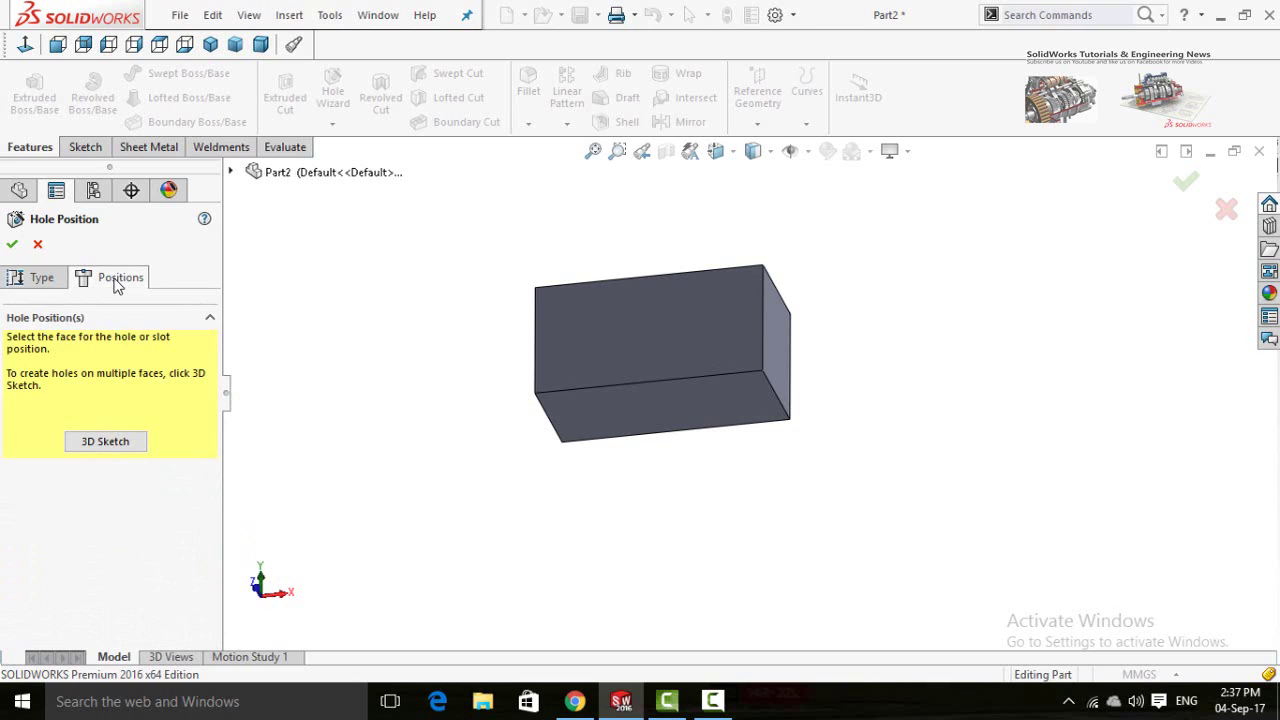
middle_drag(463, 457, 455, 330)
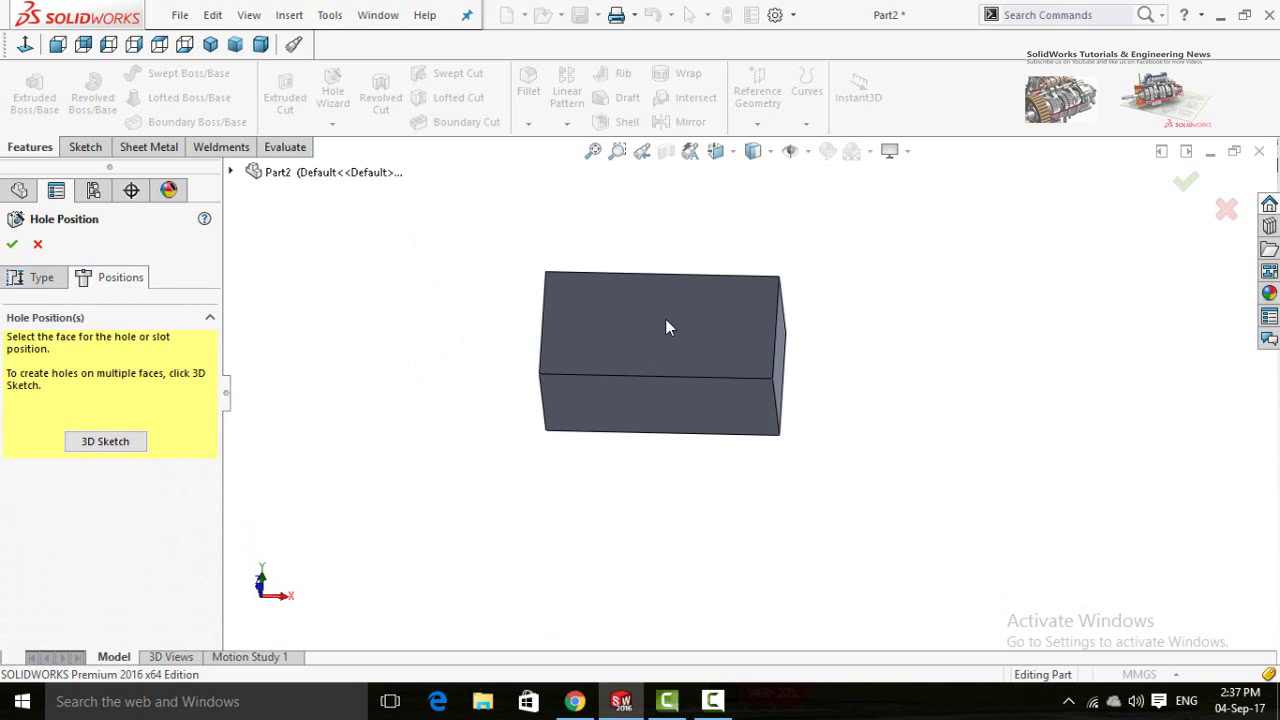
scroll(663, 340, down, 3)
middle_drag(656, 343, 693, 334)
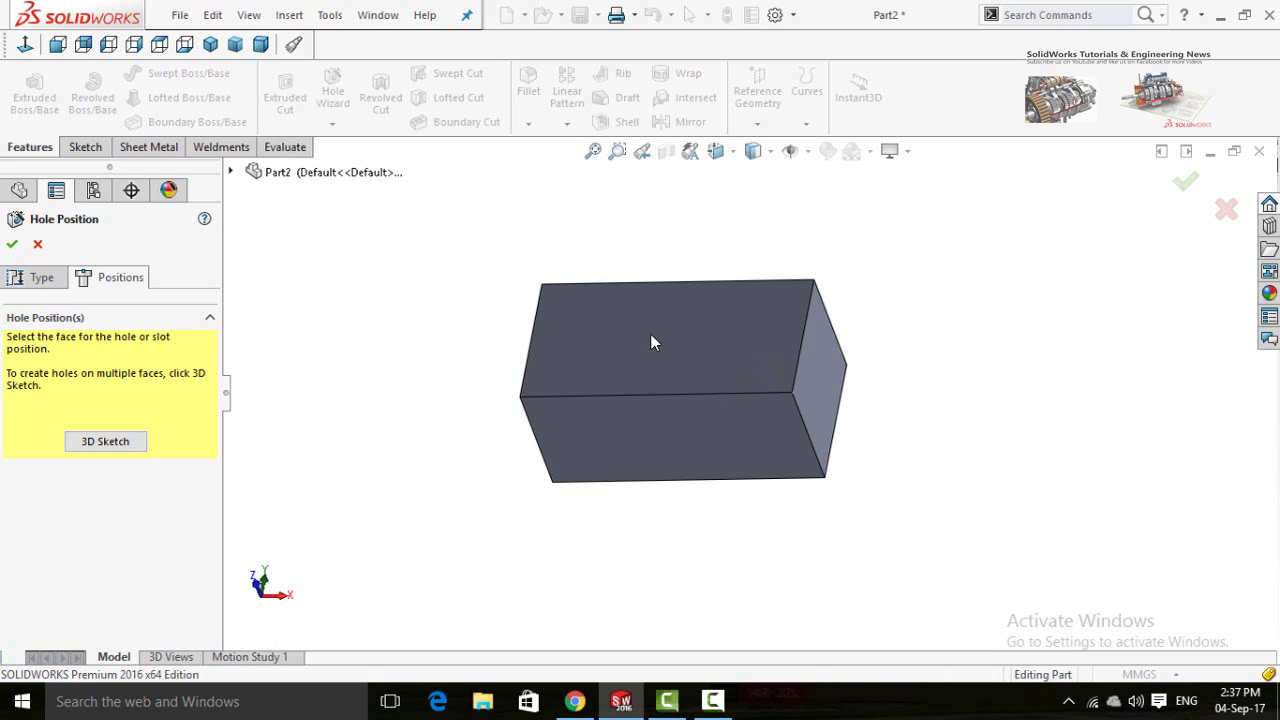
click(650, 342)
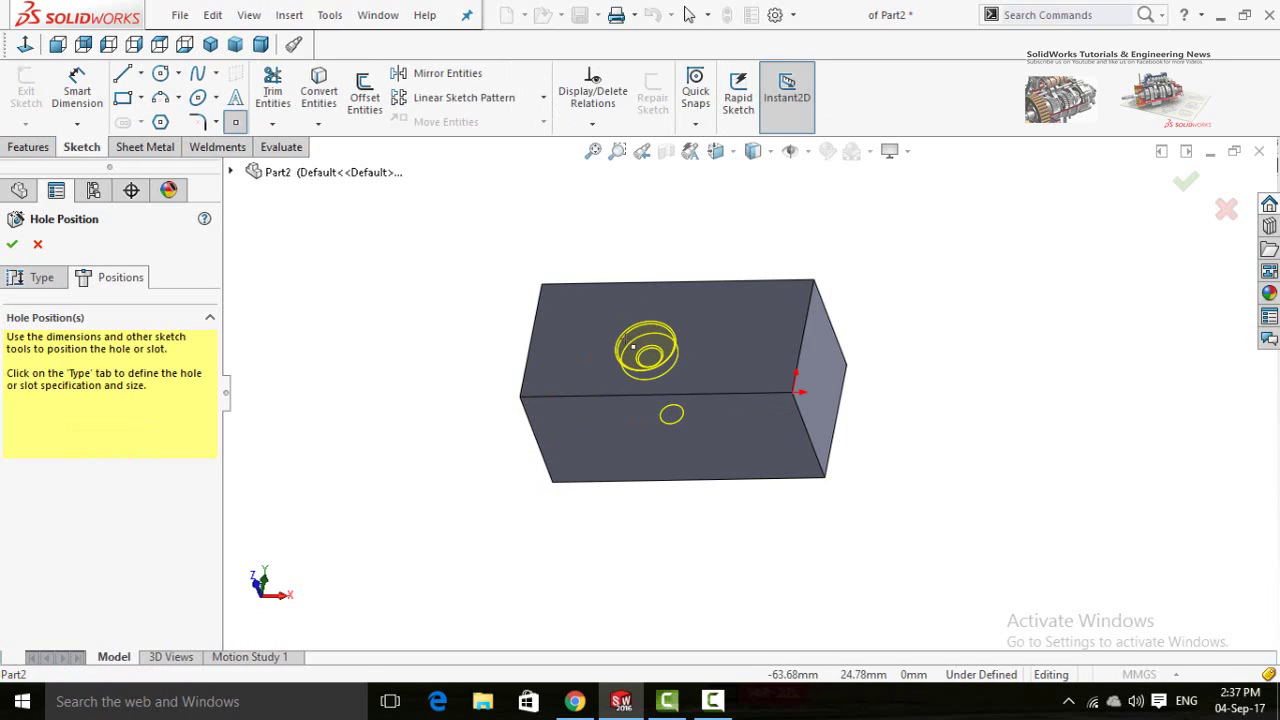
click(626, 345)
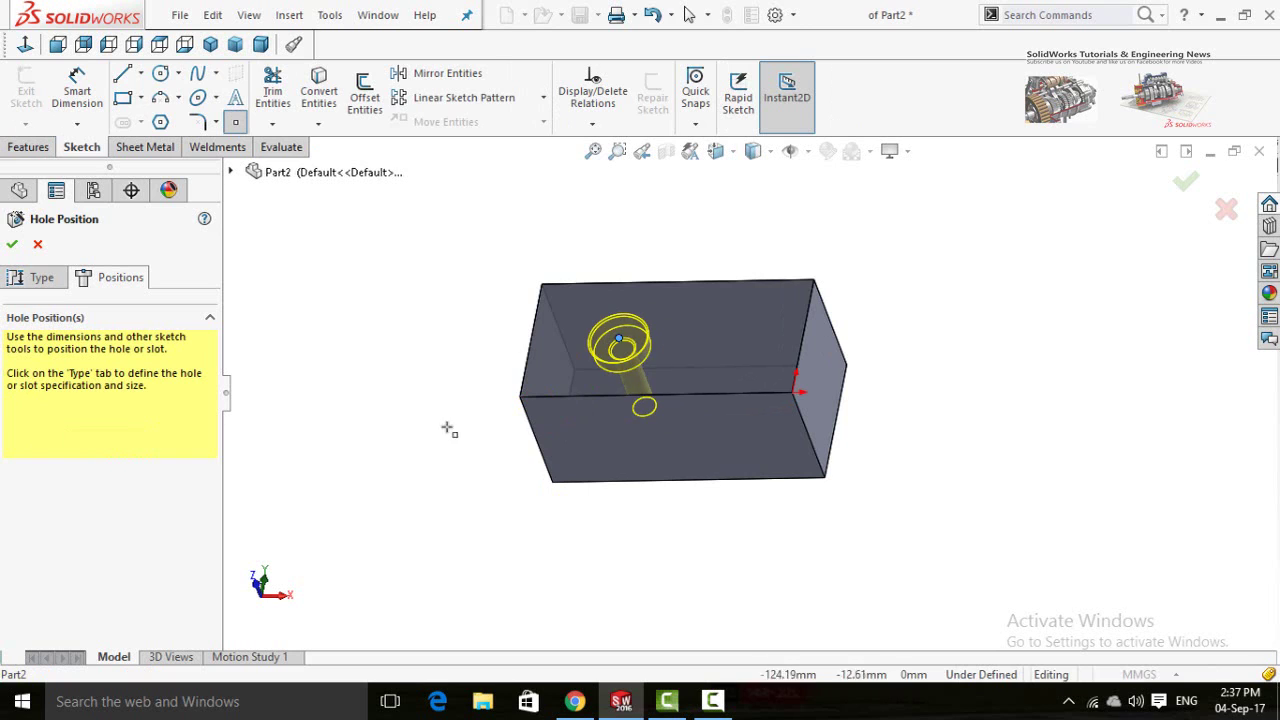
- Dimension the hole centre 30 mm from the left edge of the block face
middle_drag(466, 357, 486, 388)
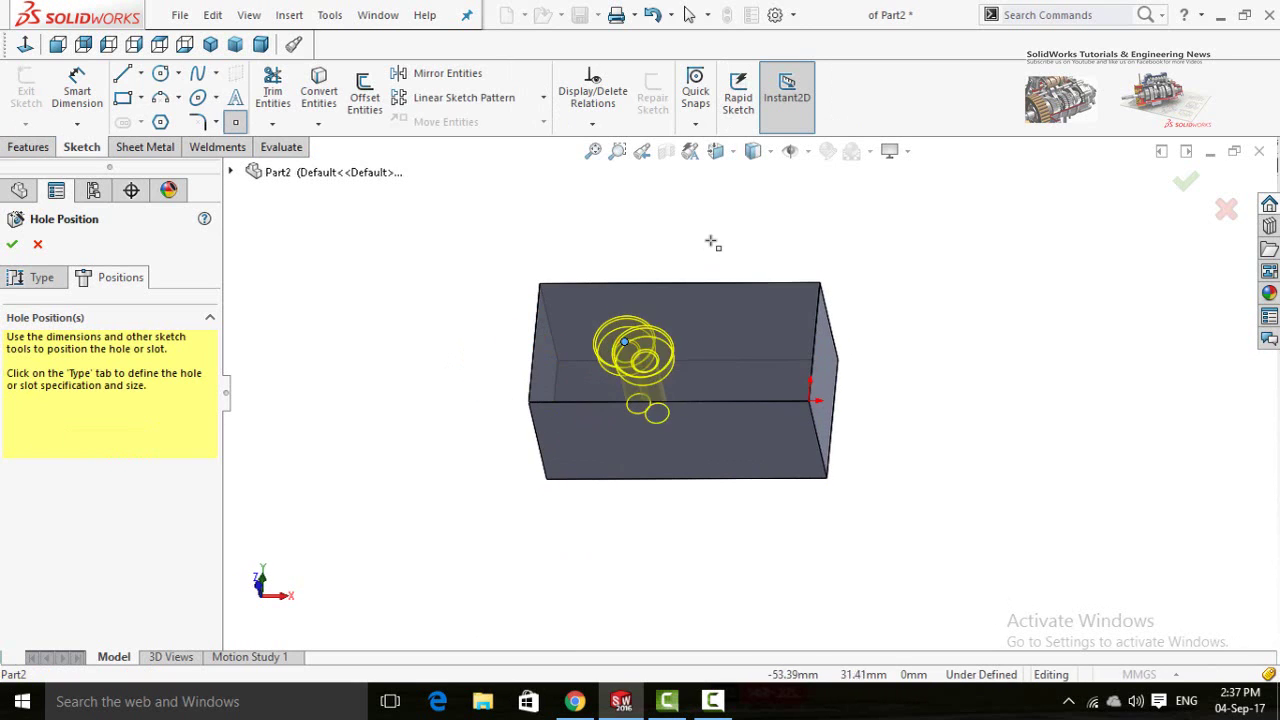
scroll(686, 274, down, 2)
right_drag(411, 366, 417, 260)
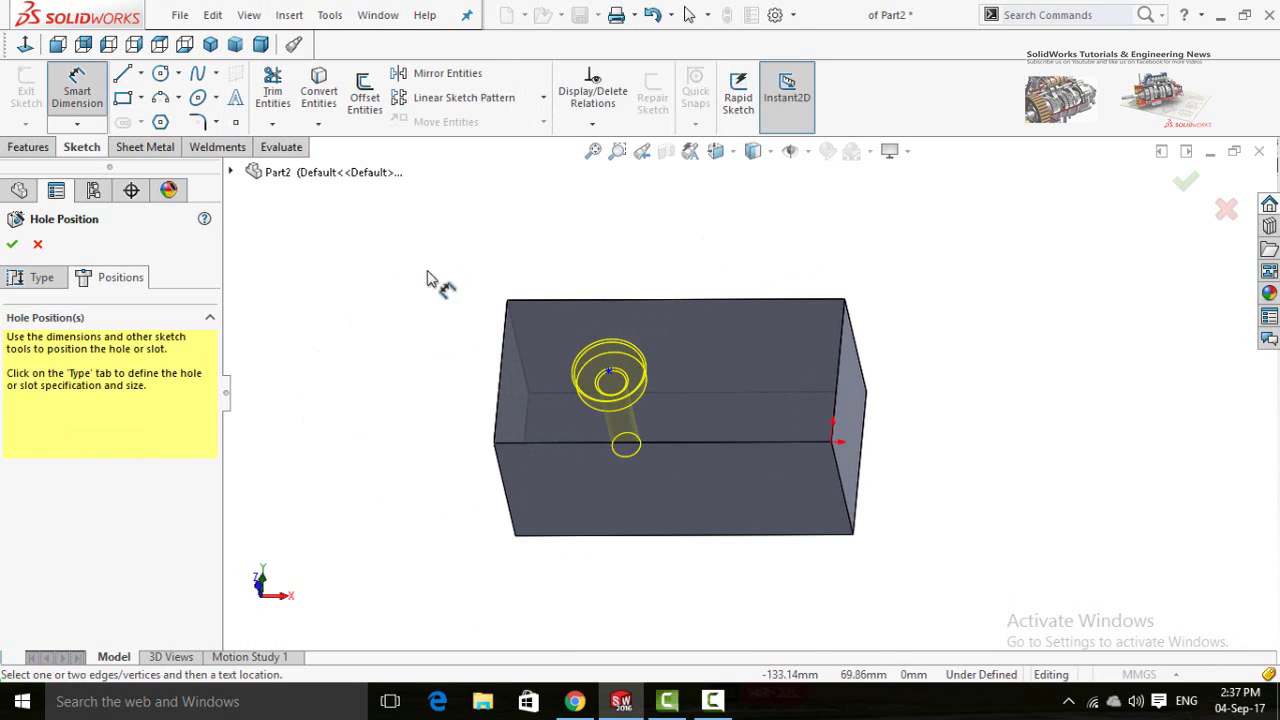
click(500, 372)
click(607, 375)
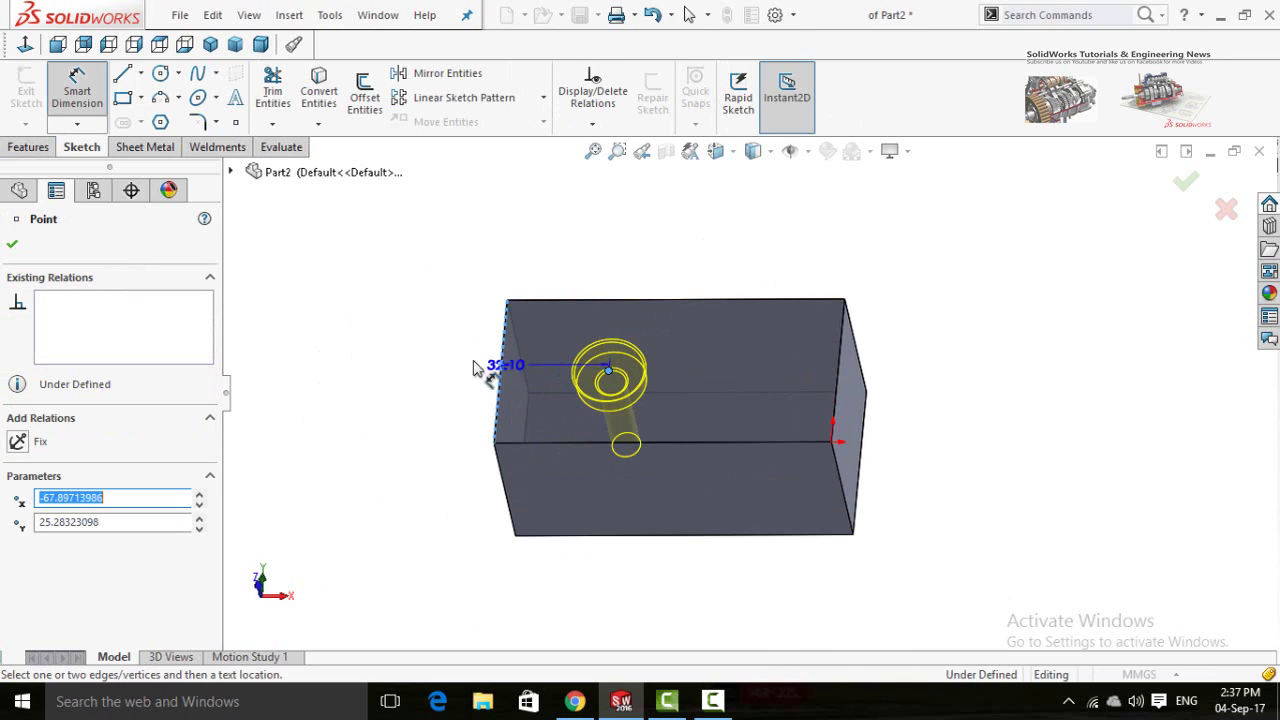
click(435, 360)
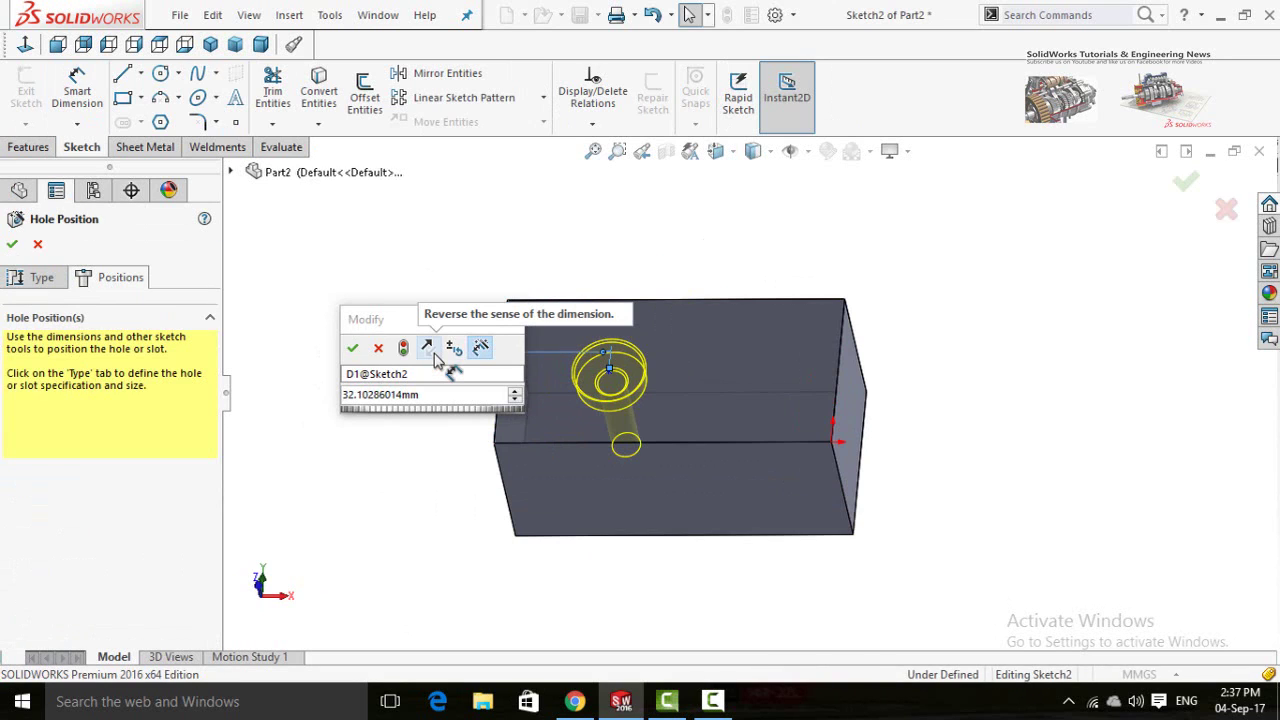
click(456, 400)
text(30)
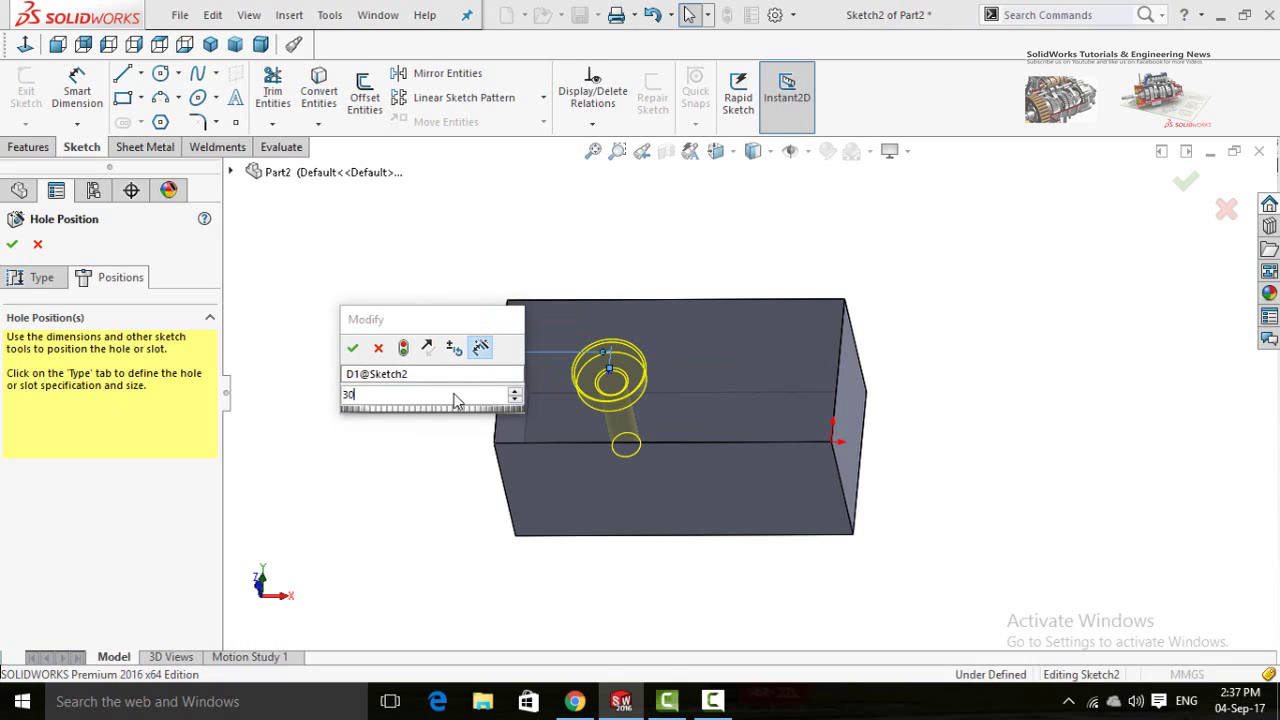
key(Return)
scroll(576, 400, down, 5)
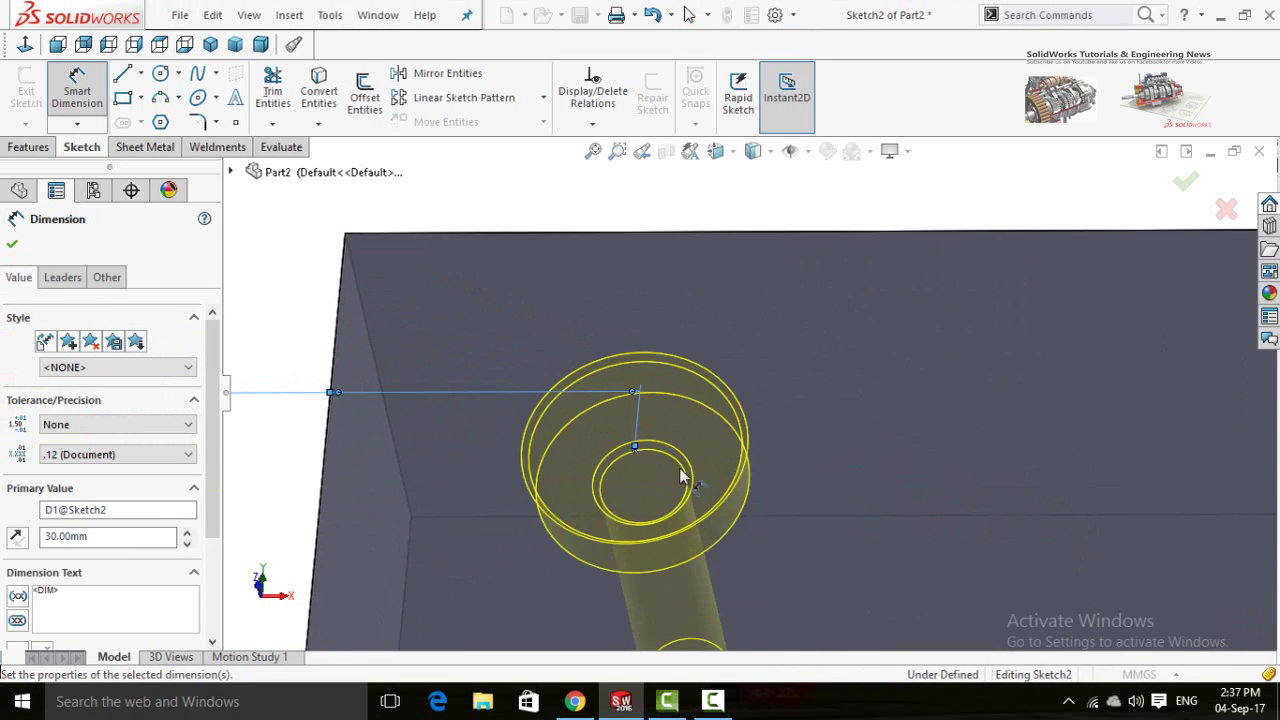
scroll(640, 445, up, 8)
key(Escape)
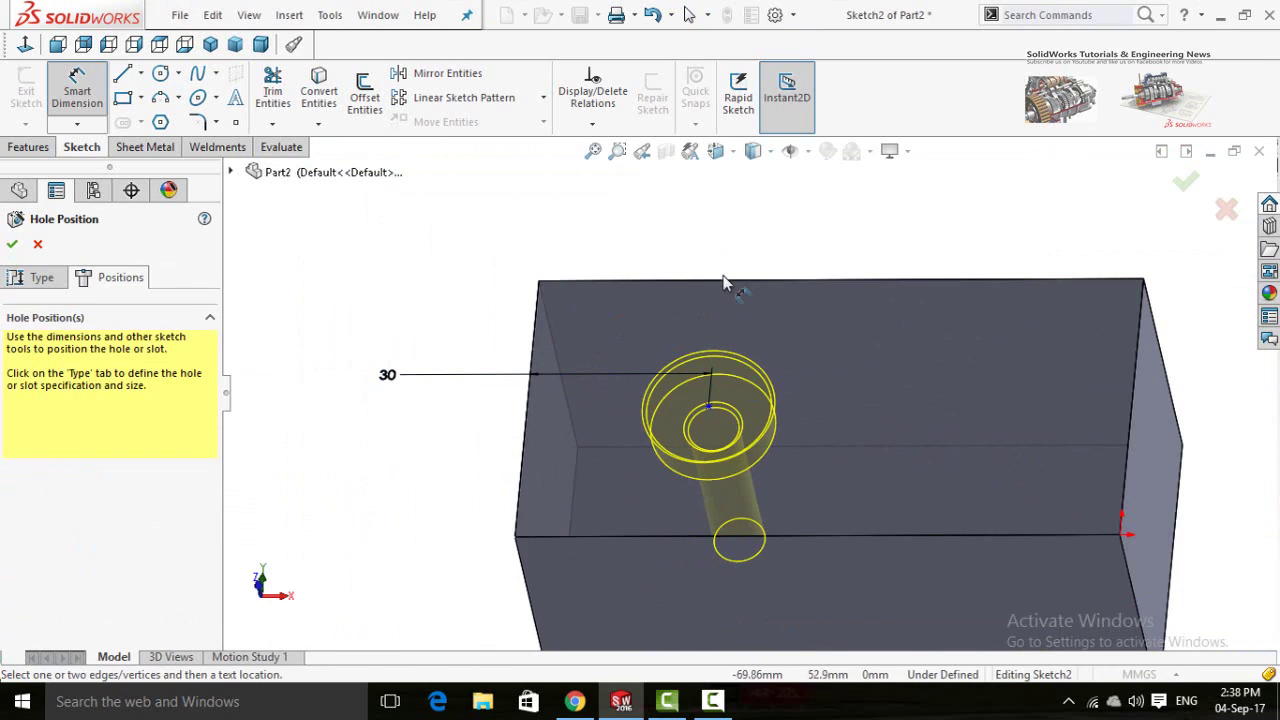
- Dimension the hole centre 30 mm from the far long edge of the block face and finish the counterbore hole
click(724, 280)
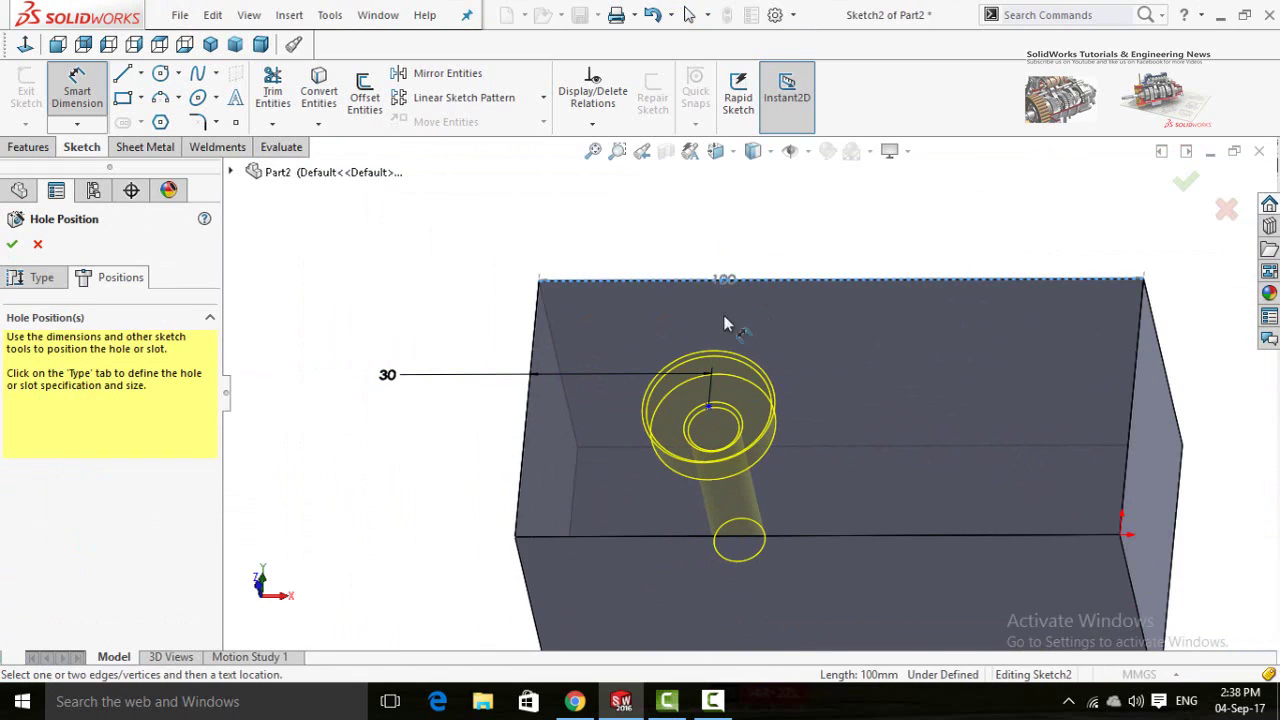
click(709, 409)
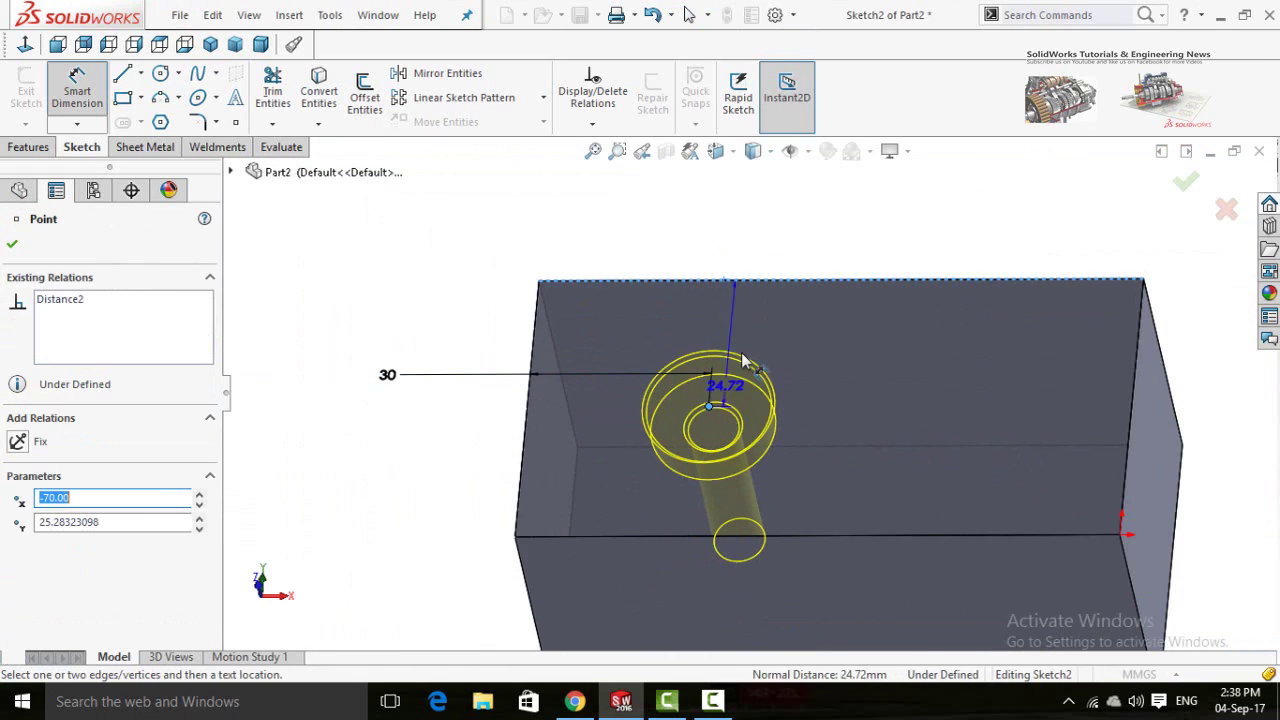
click(805, 240)
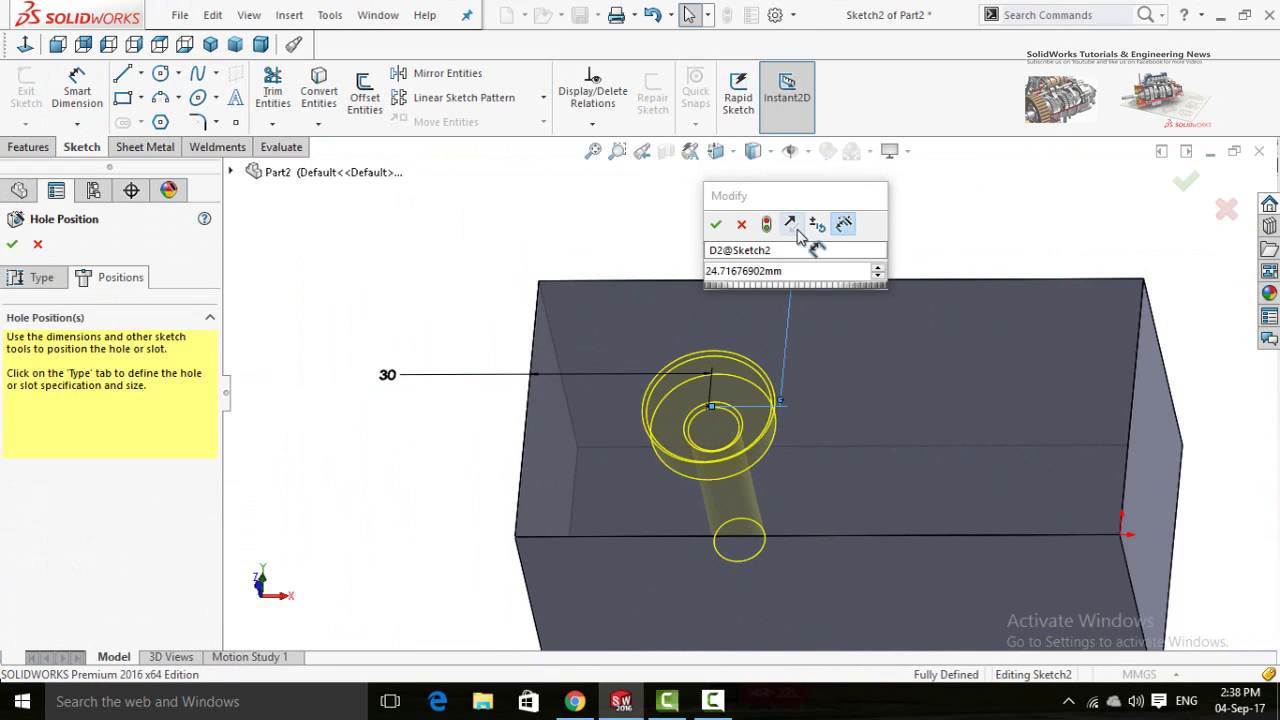
double_click(776, 272)
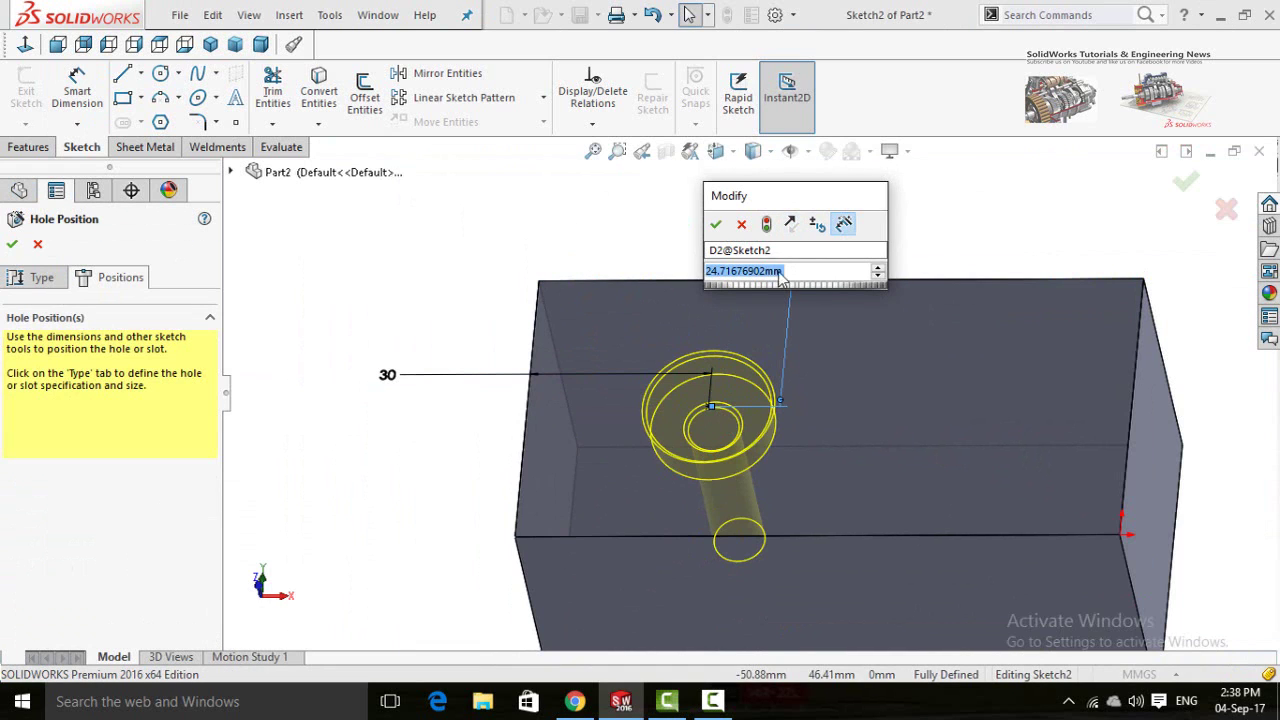
text(30)
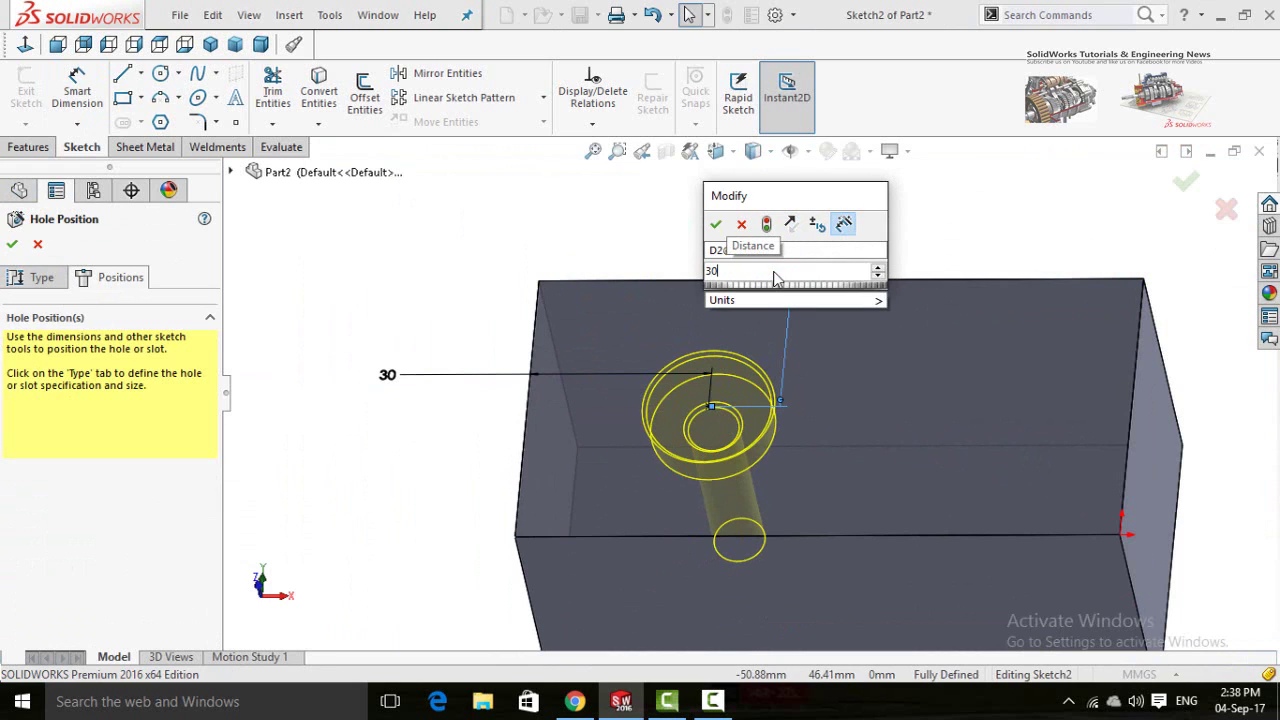
key(Return)
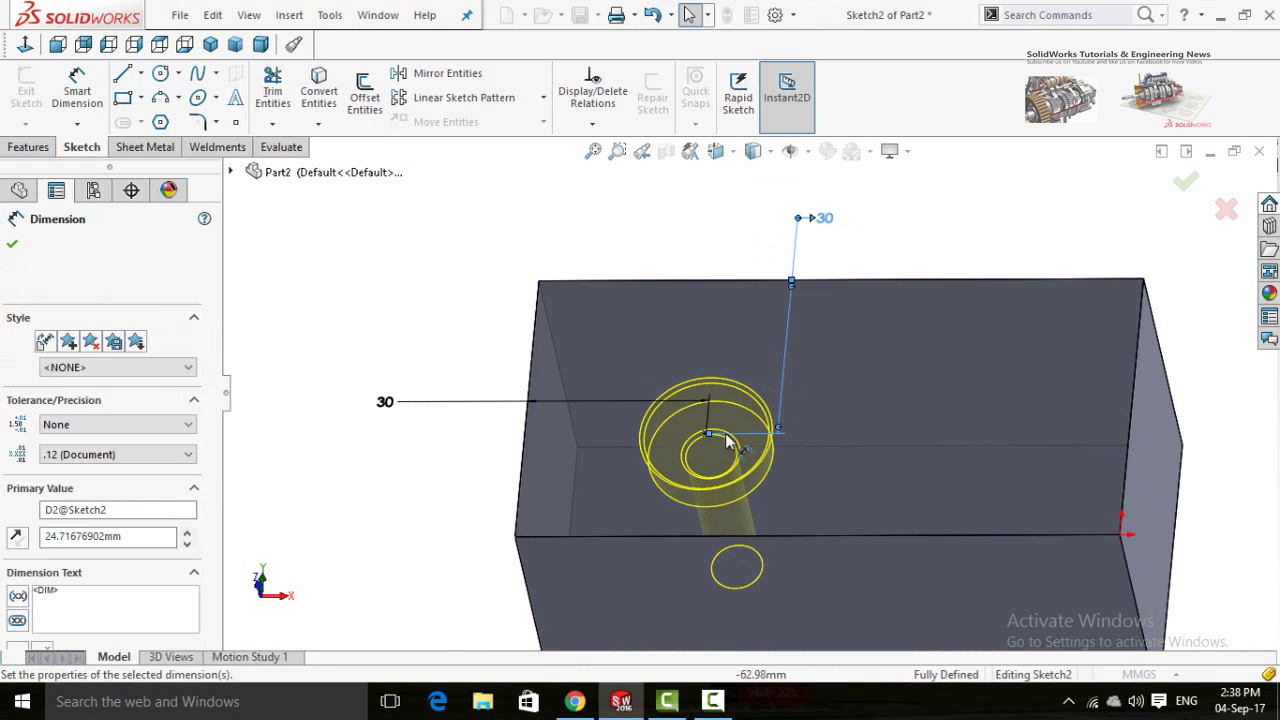
scroll(712, 448, down, 1)
scroll(712, 450, down, 1)
scroll(730, 440, up, 1)
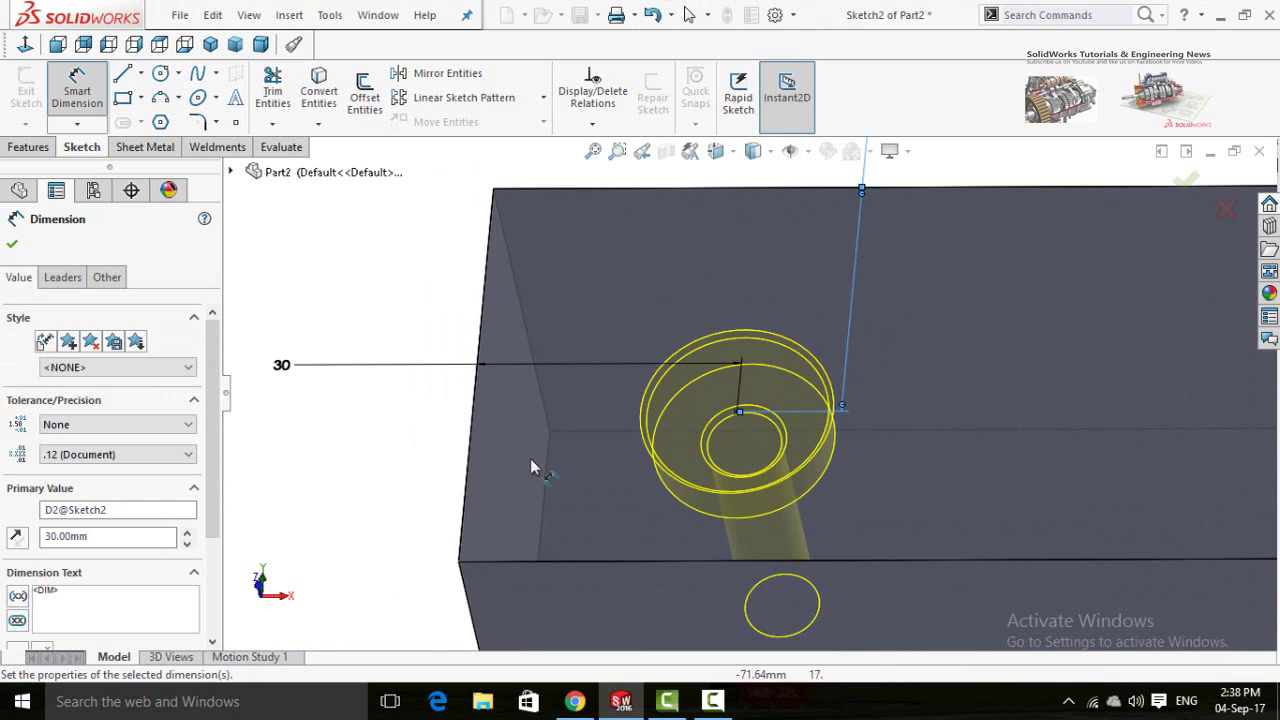
click(437, 457)
scroll(437, 457, up, 3)
middle_drag(455, 440, 355, 380)
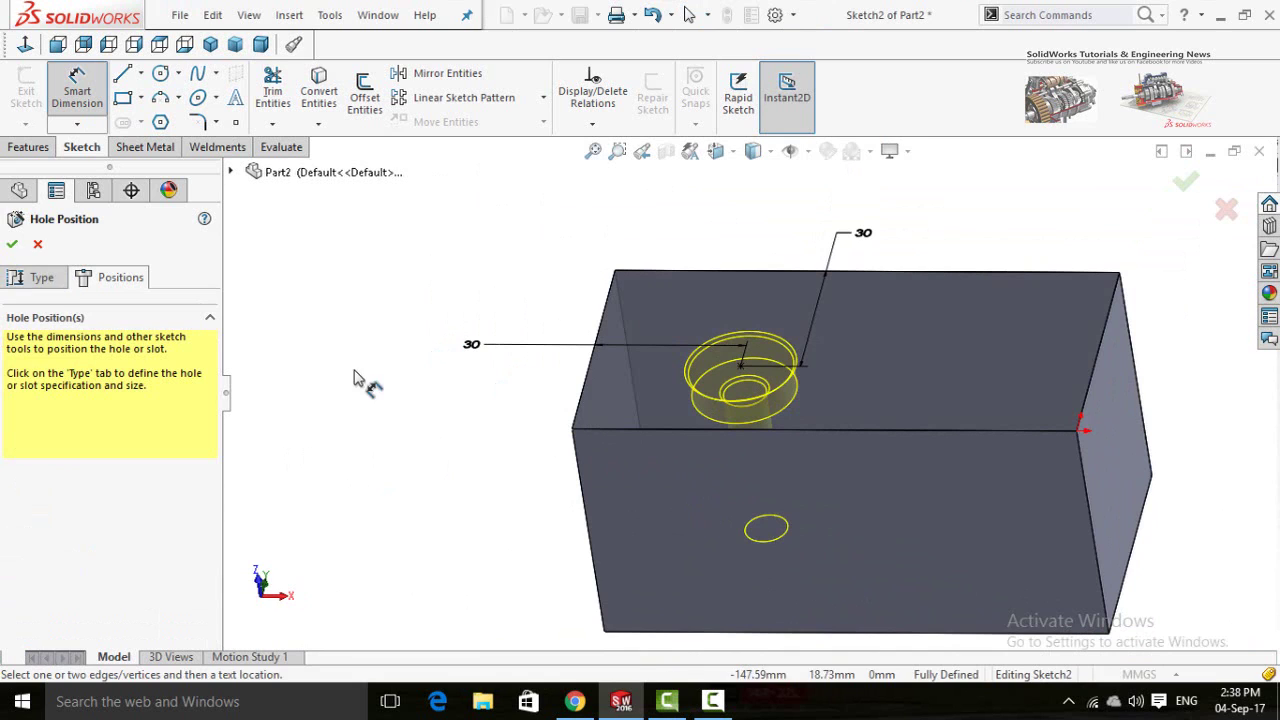
click(12, 245)
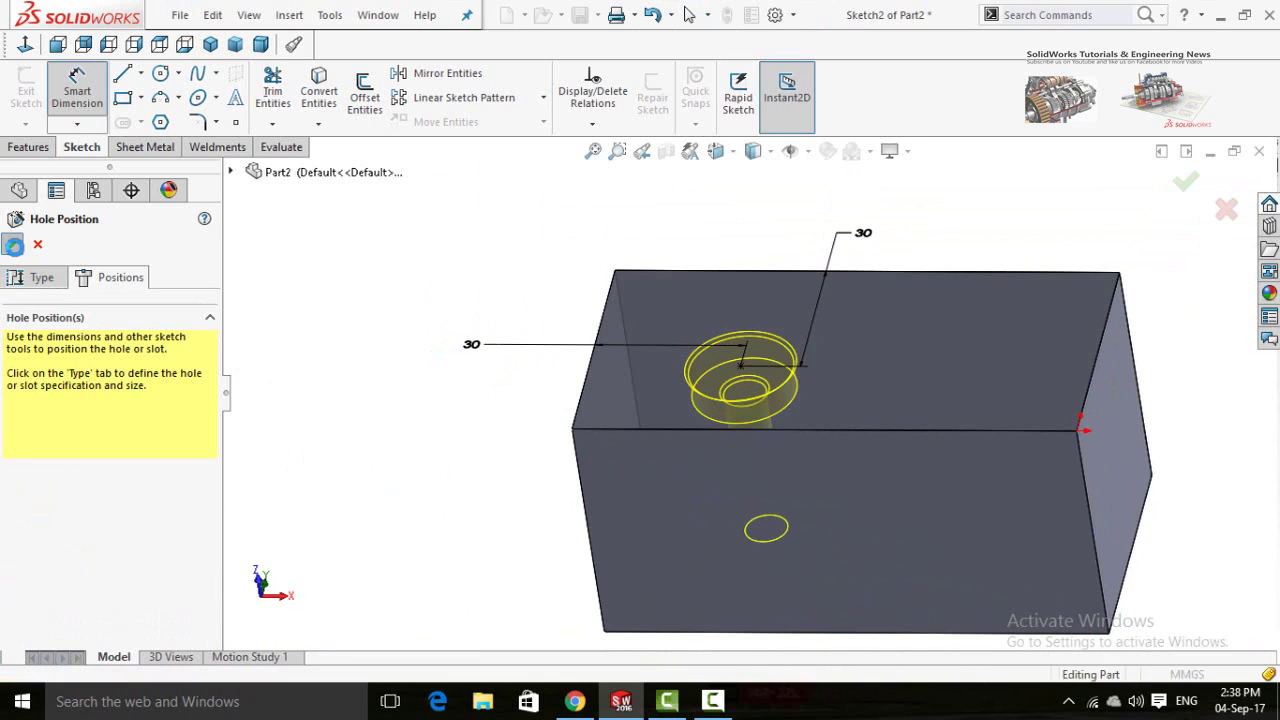
- Examine the counterbore hole in the block from several angles
middle_drag(451, 546, 733, 480)
scroll(746, 395, up, 3)
scroll(746, 395, down, 5)
middle_drag(582, 480, 529, 484)
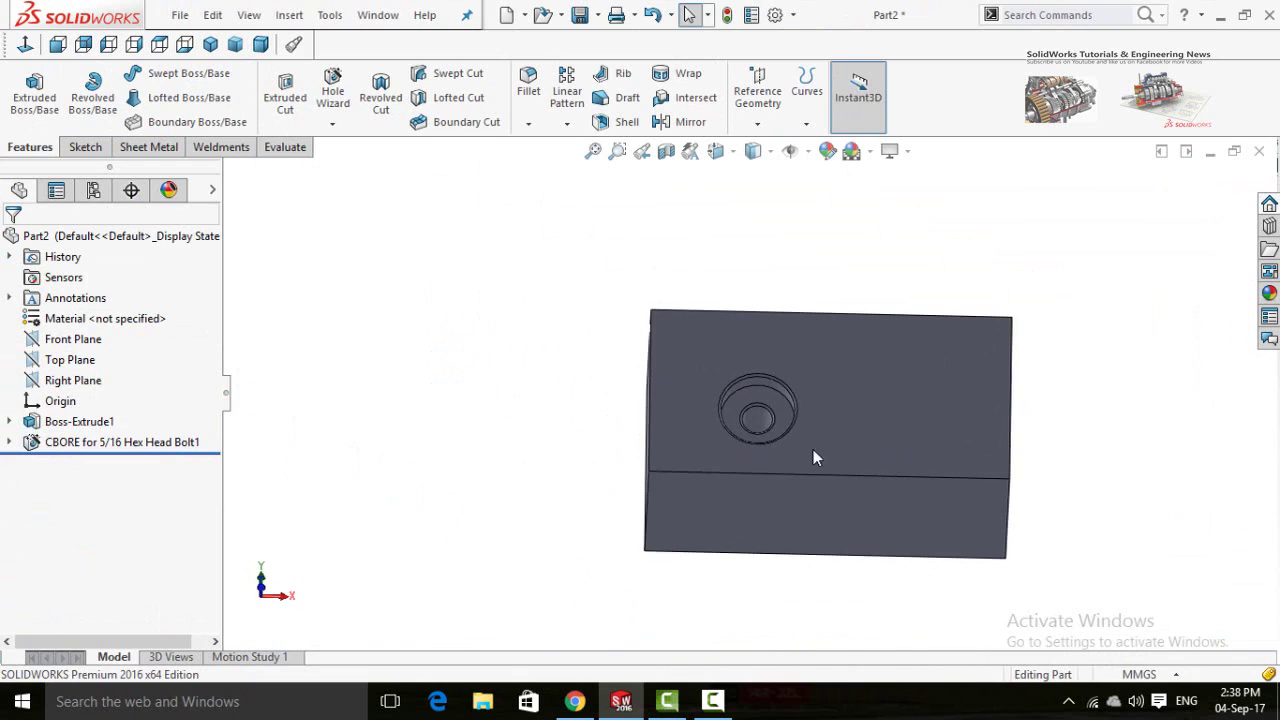
scroll(709, 420, up, 5)
middle_drag(677, 495, 709, 388)
scroll(814, 405, down, 5)
scroll(814, 405, up, 2)
scroll(394, 371, down, 2)
middle_drag(394, 371, 429, 420)
scroll(716, 390, down, 1)
scroll(712, 394, down, 1)
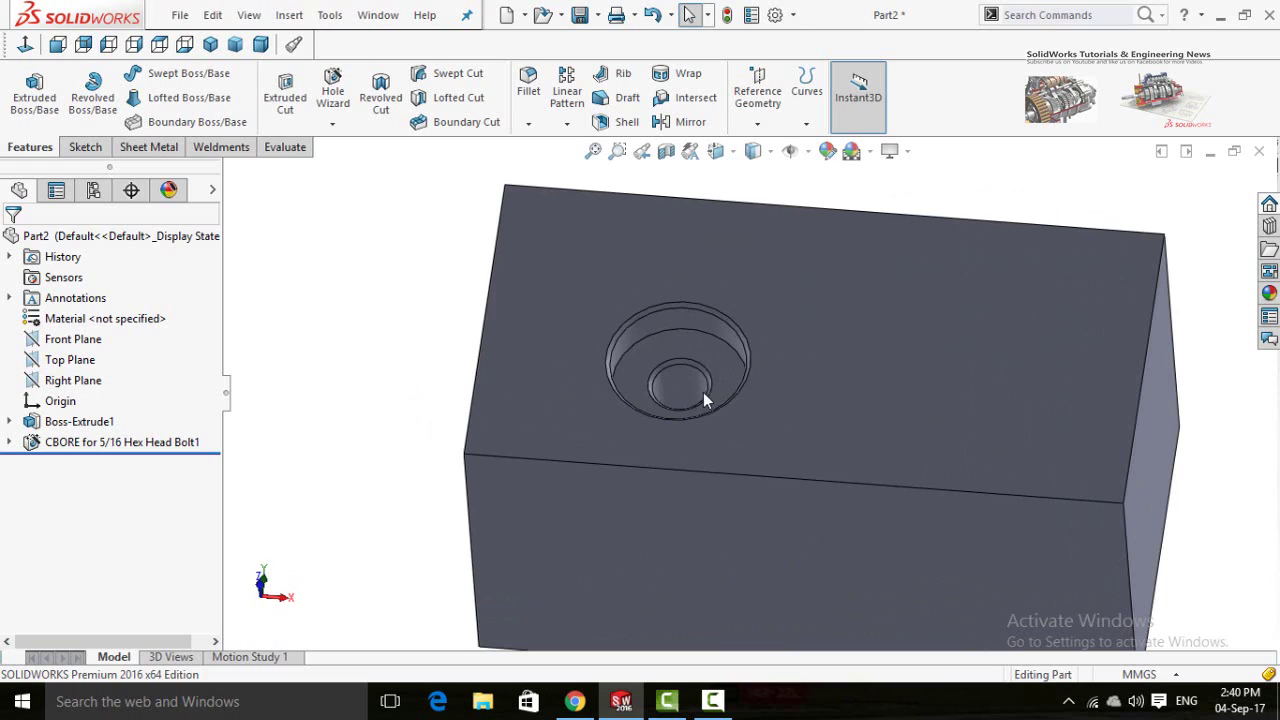
- Start a Thread on the circular edge of the small bore, with the upper face's near long edge as the start location
click(332, 124)
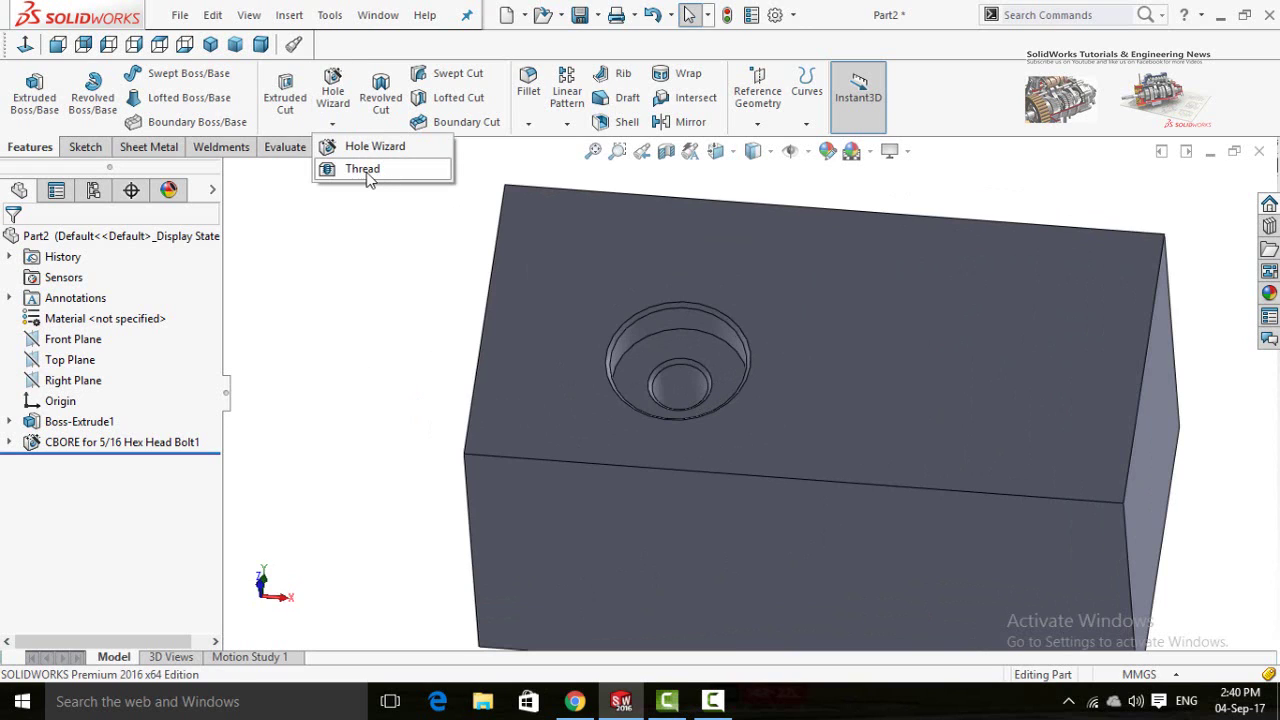
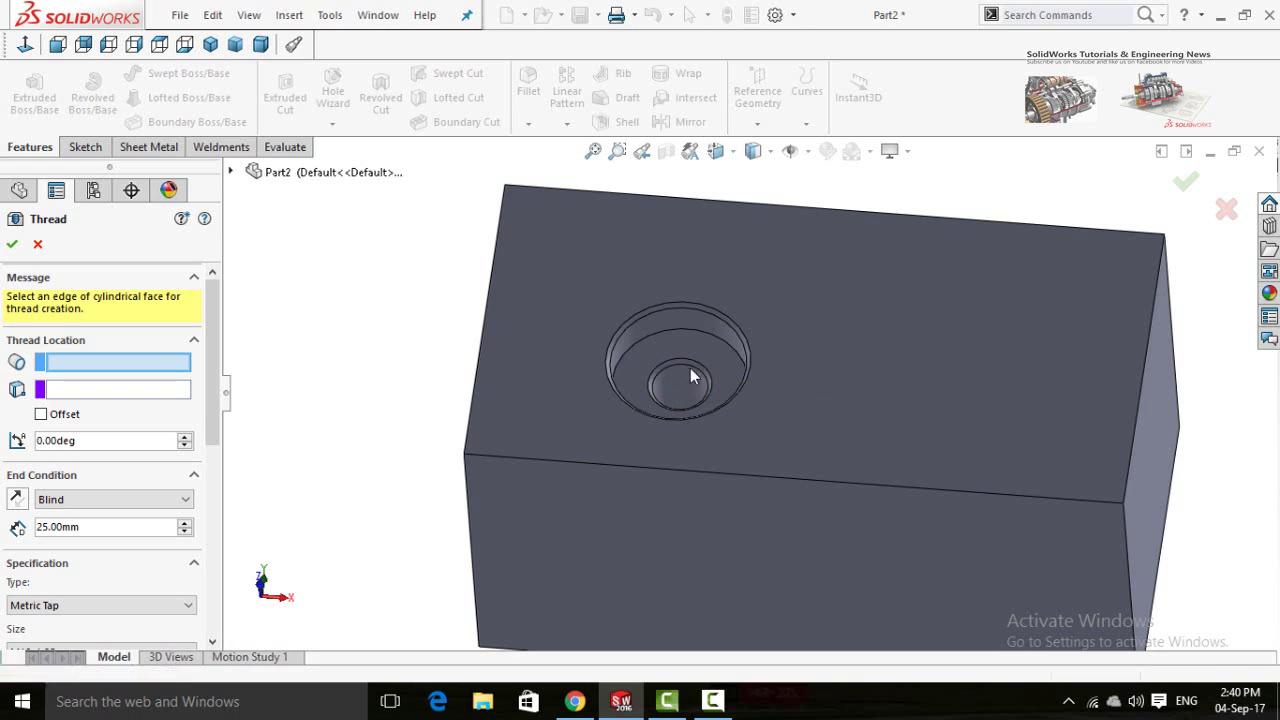
click(648, 382)
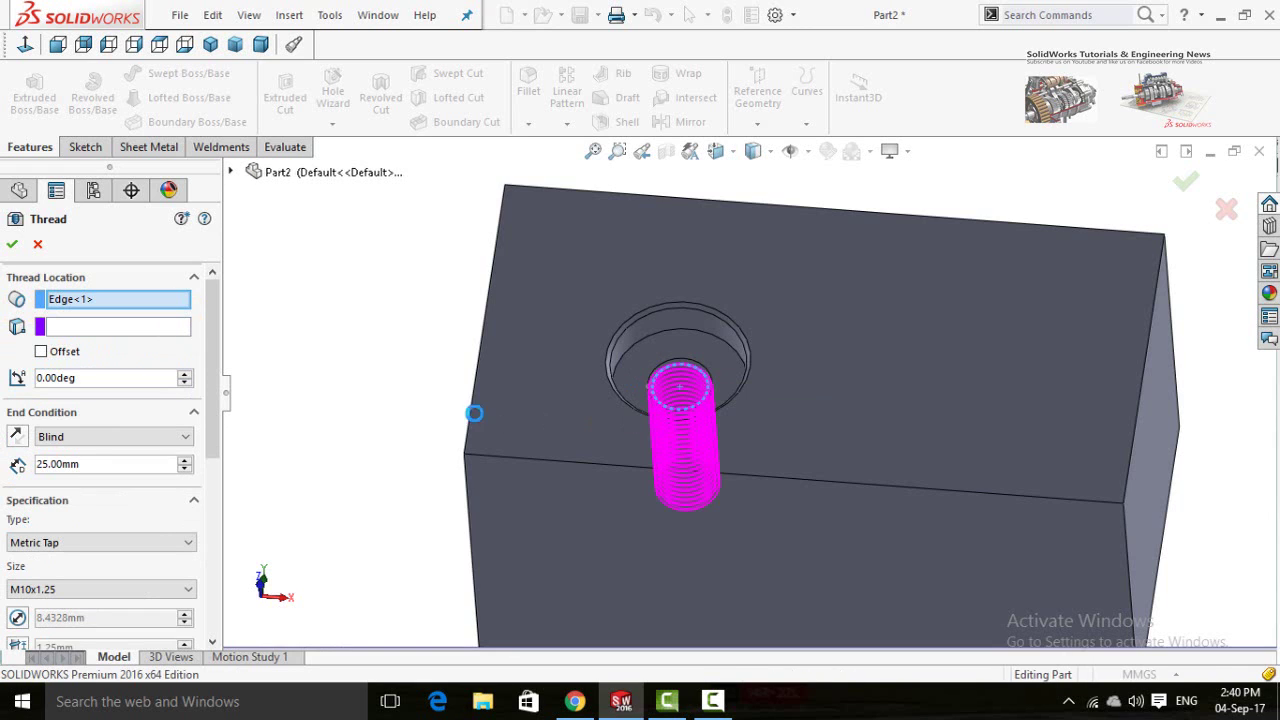
click(100, 335)
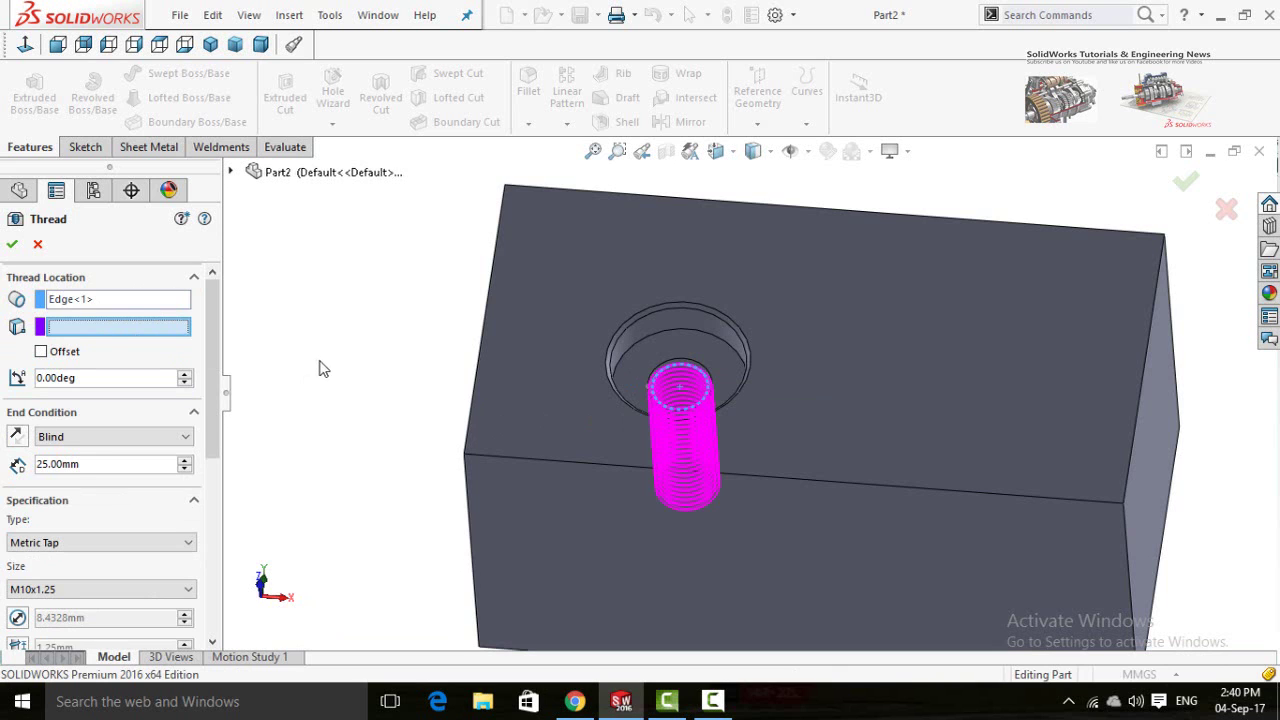
middle_drag(420, 408, 431, 251)
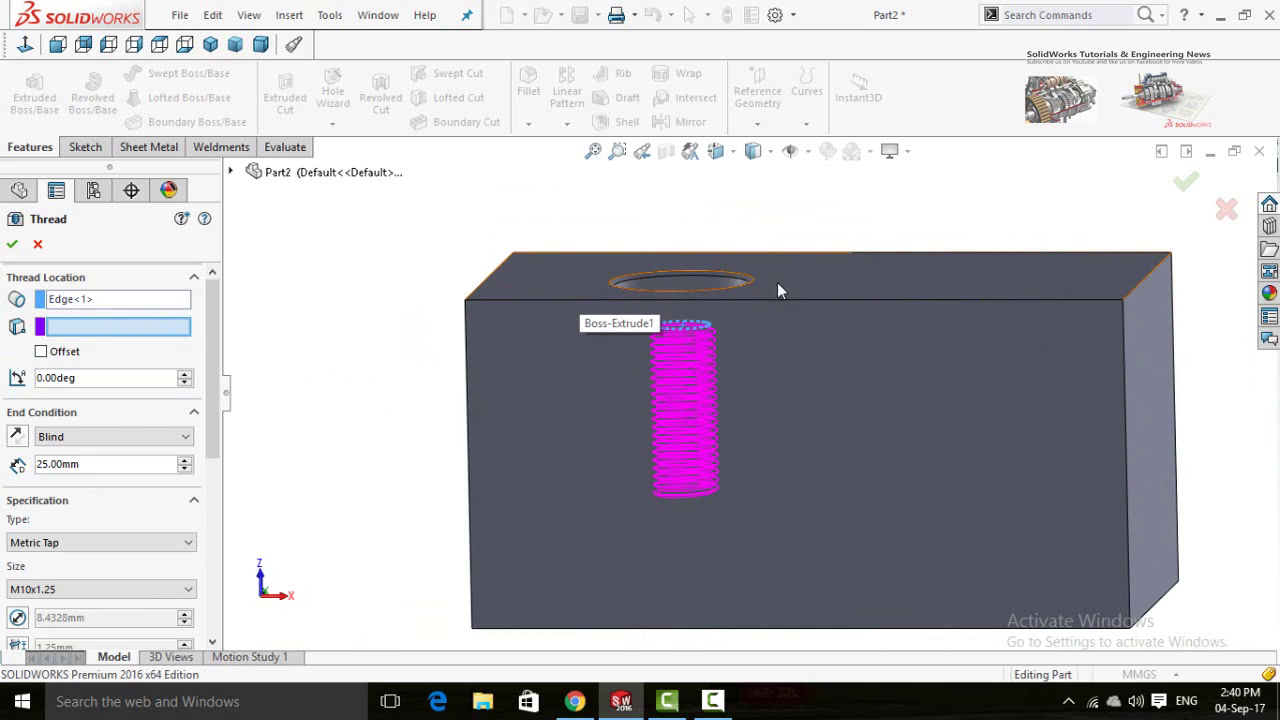
middle_drag(389, 320, 714, 477)
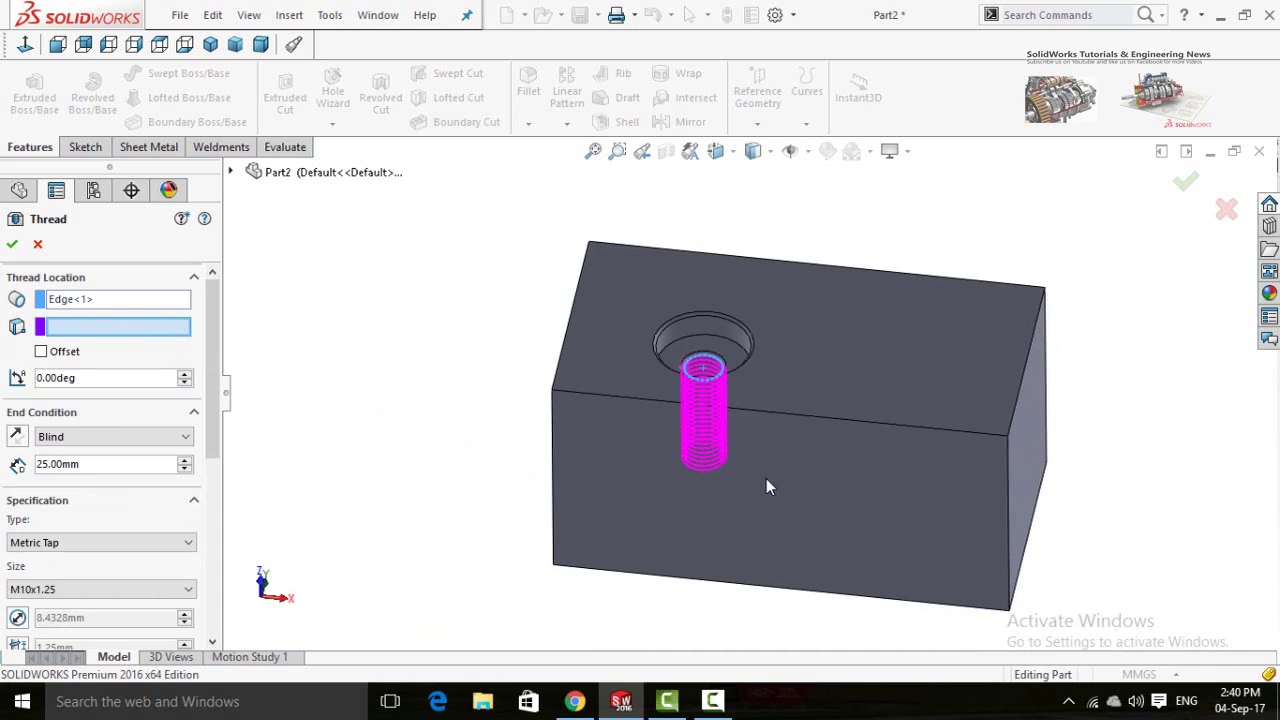
scroll(644, 398, down, 2)
click(647, 403)
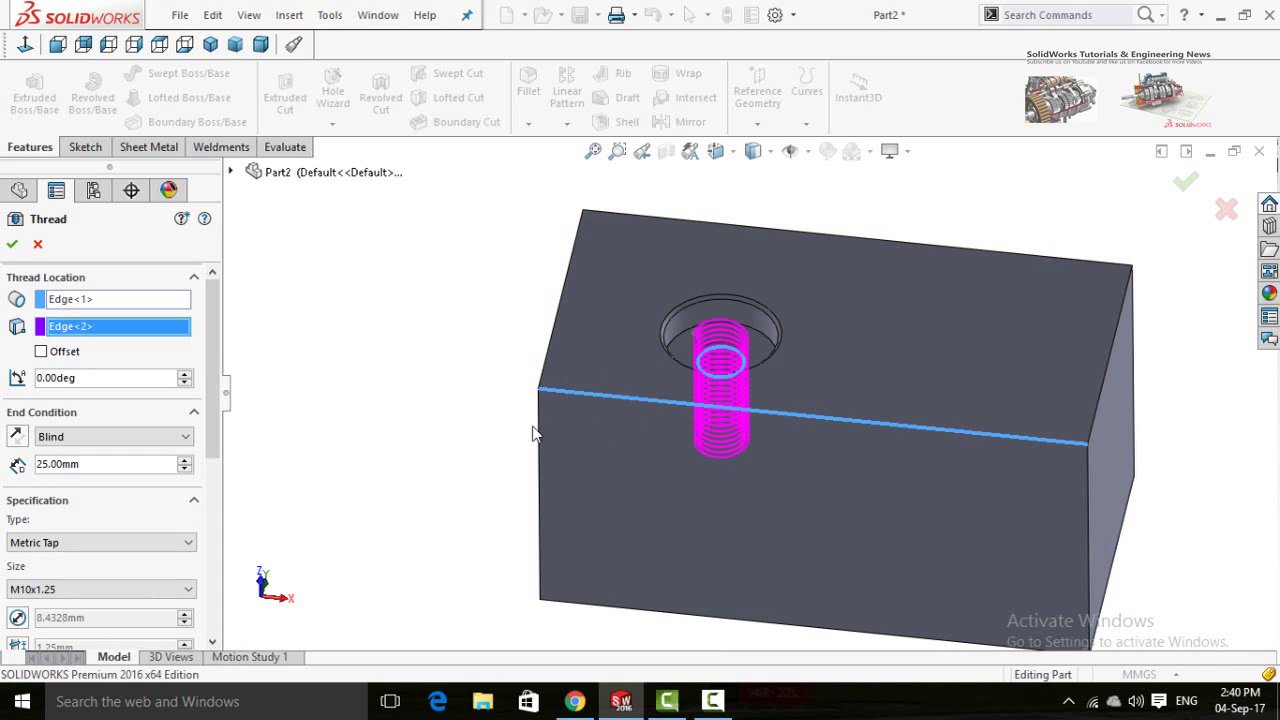
- Set the thread's end condition to Blind with a depth of 40 mm
middle_drag(449, 429, 445, 537)
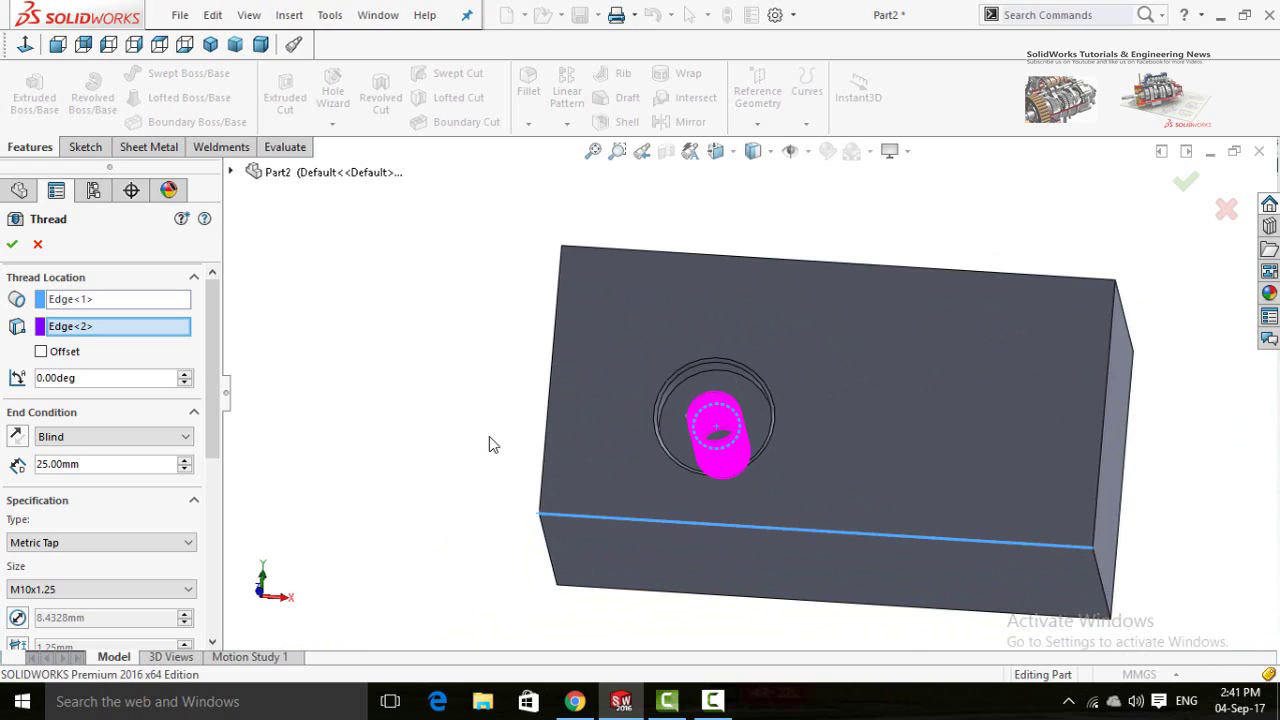
scroll(490, 440, up, 4)
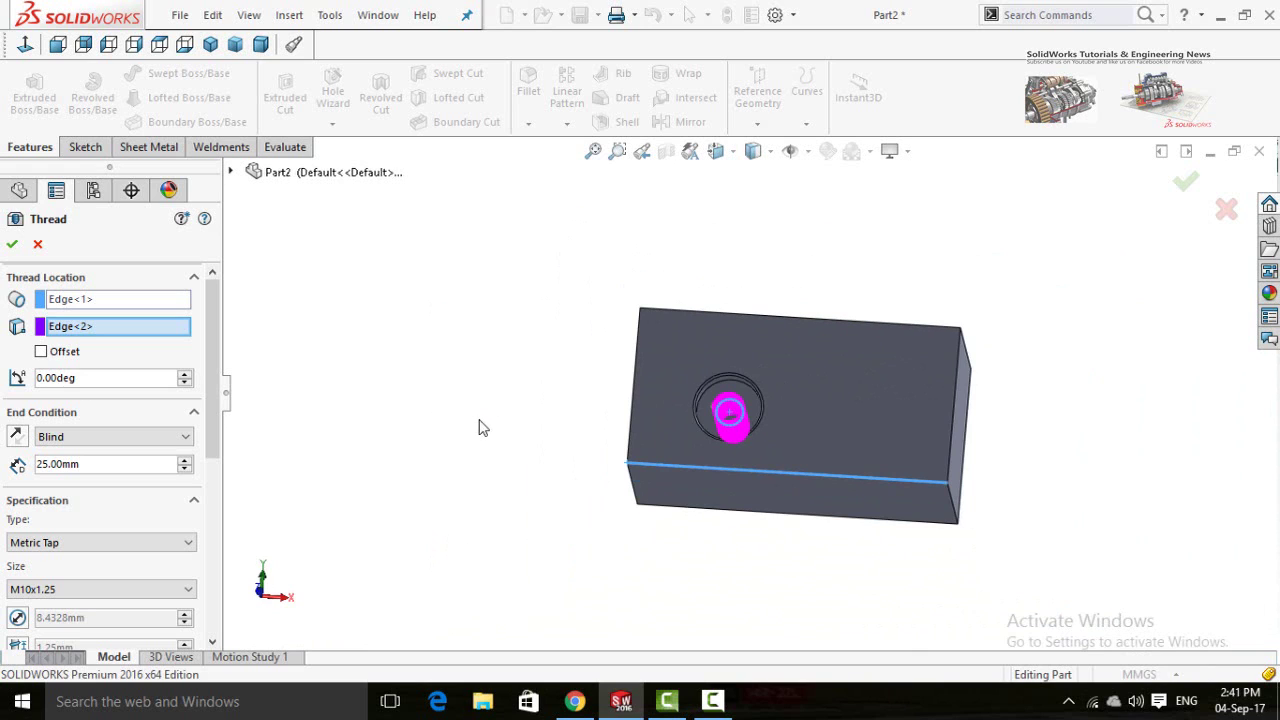
middle_drag(509, 509, 515, 270)
middle_drag(531, 414, 380, 438)
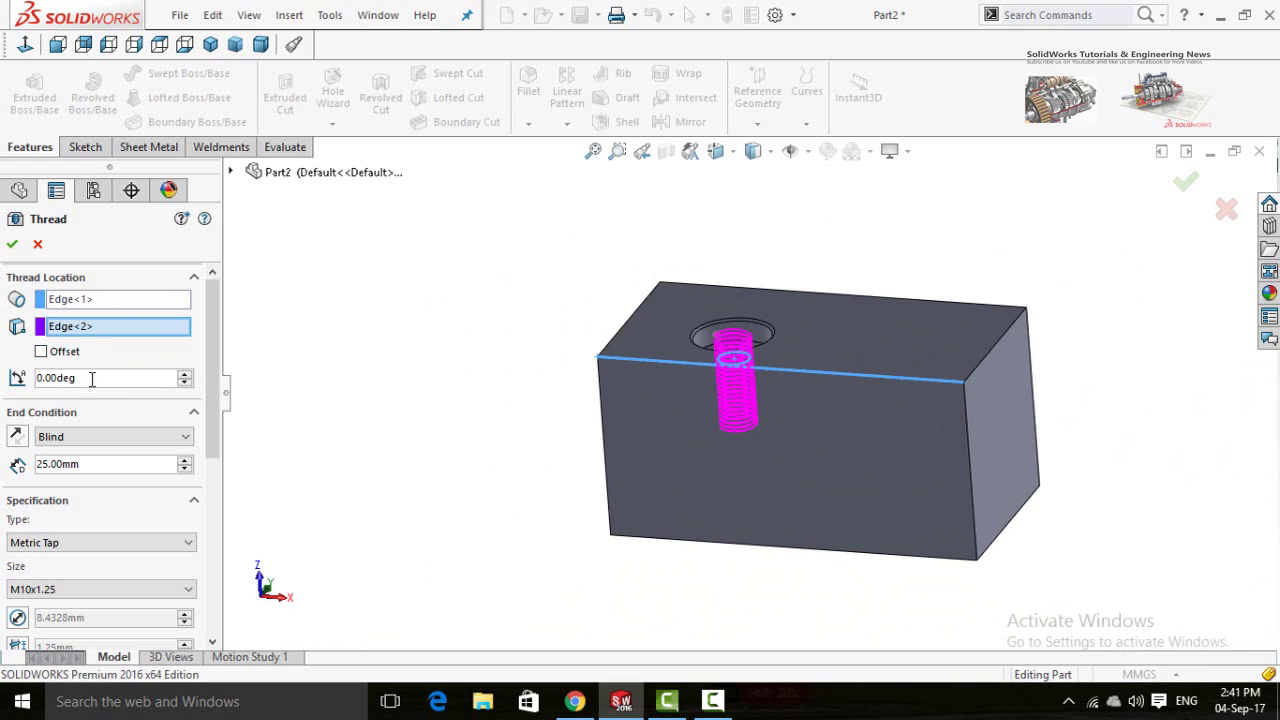
click(110, 440)
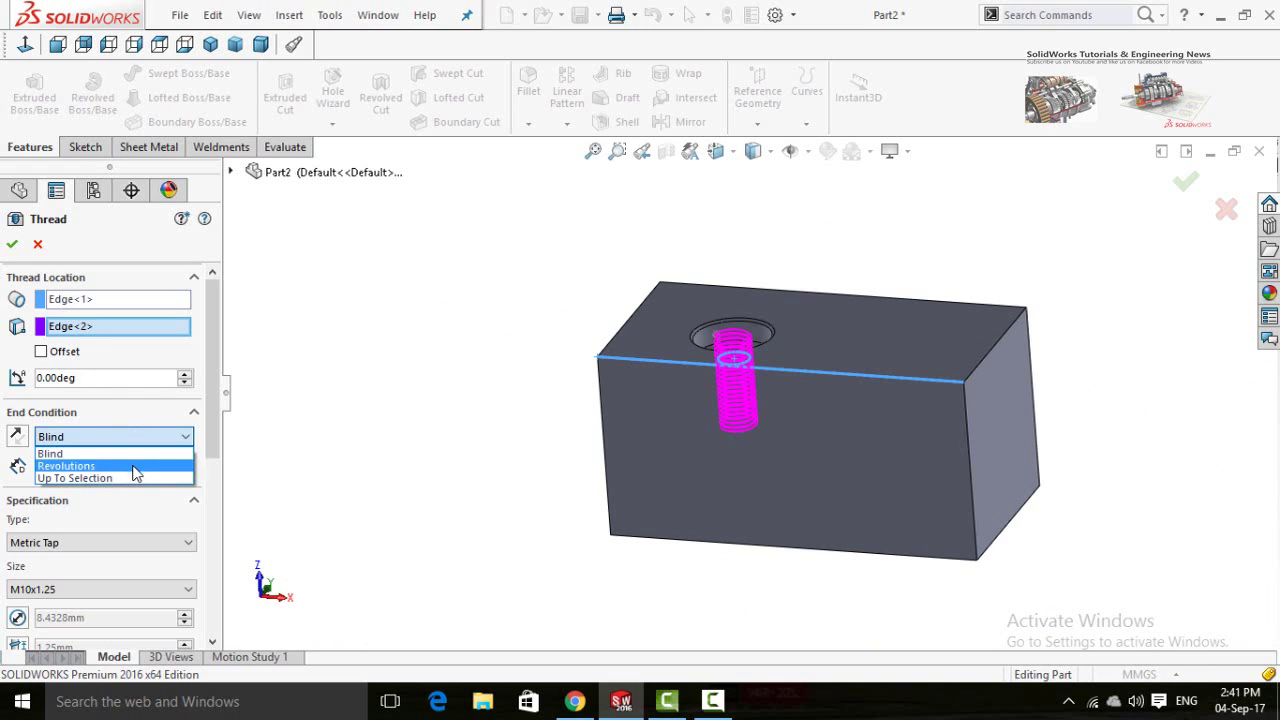
click(66, 453)
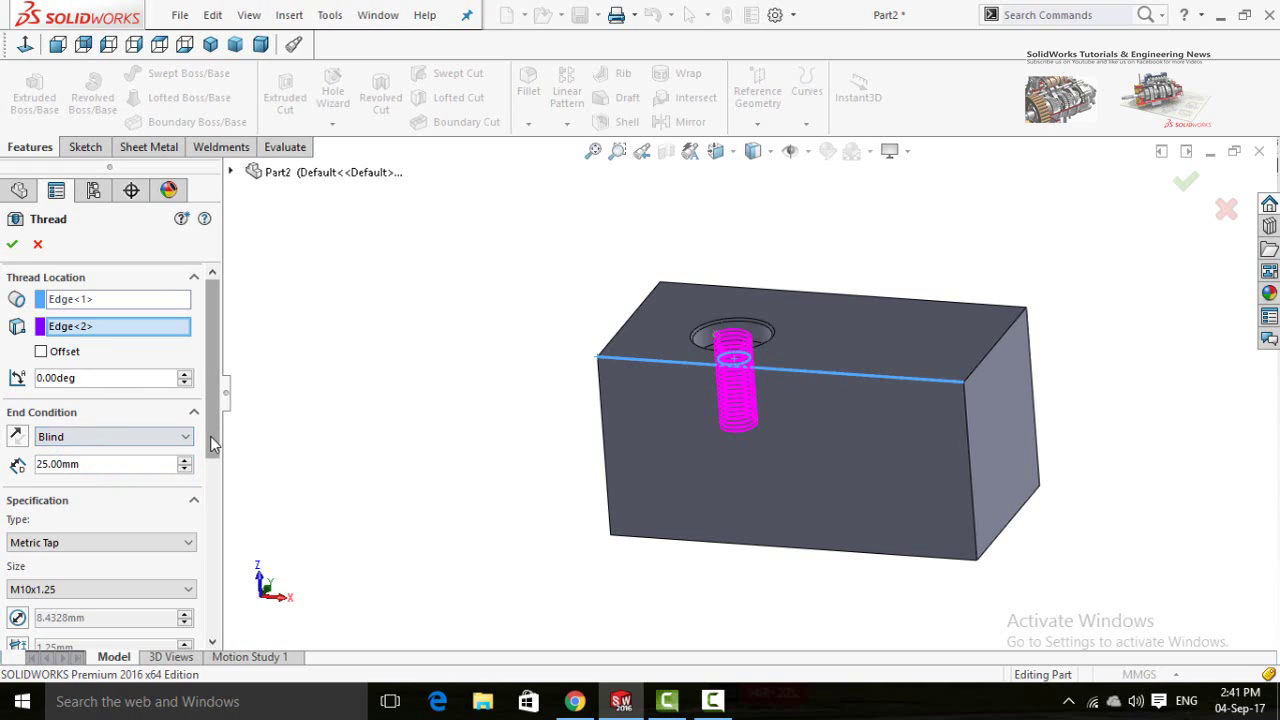
scroll(66, 400, down, 1)
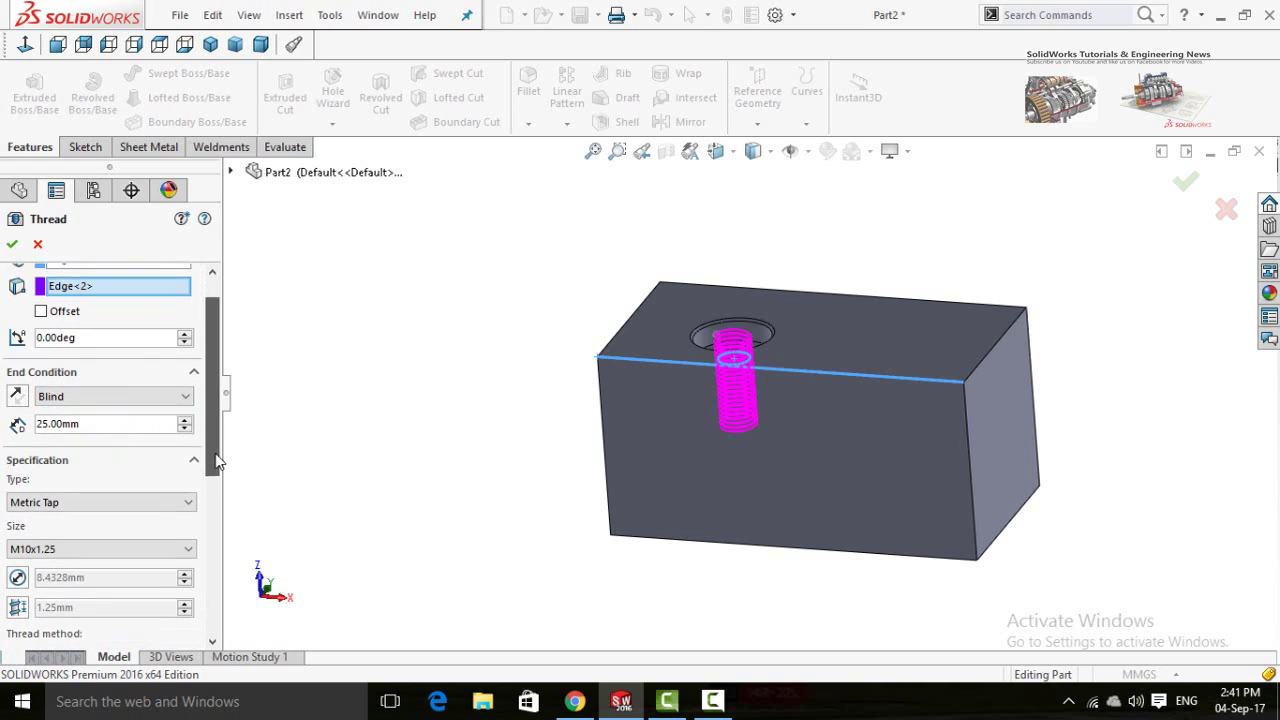
click(106, 417)
middle_drag(476, 424, 451, 357)
middle_drag(366, 337, 395, 385)
double_click(155, 417)
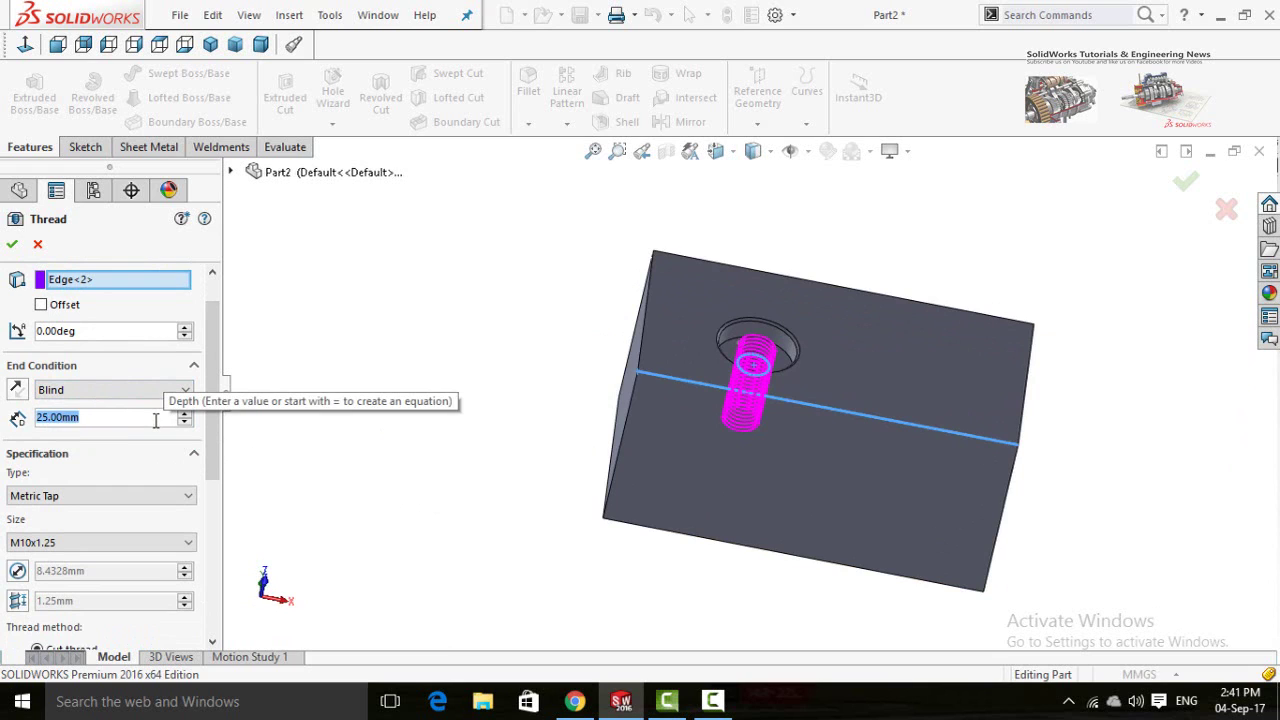
text(40)
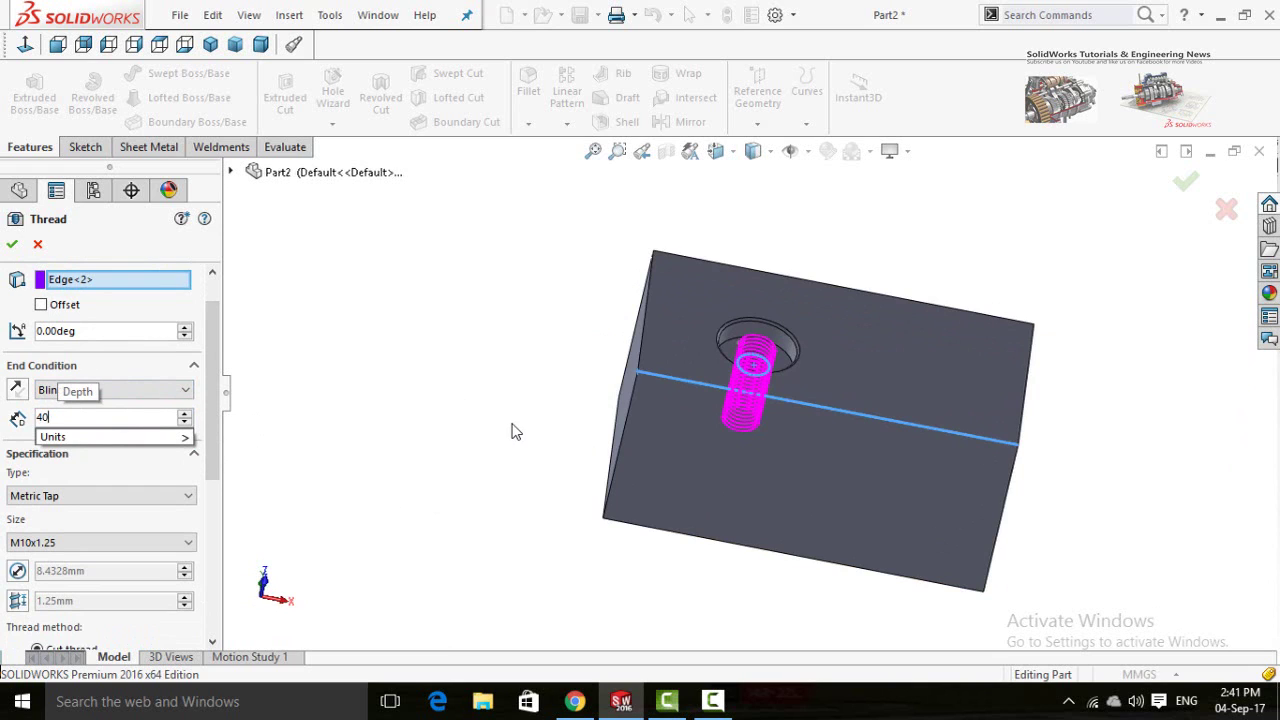
key(Return)
middle_drag(480, 491, 471, 437)
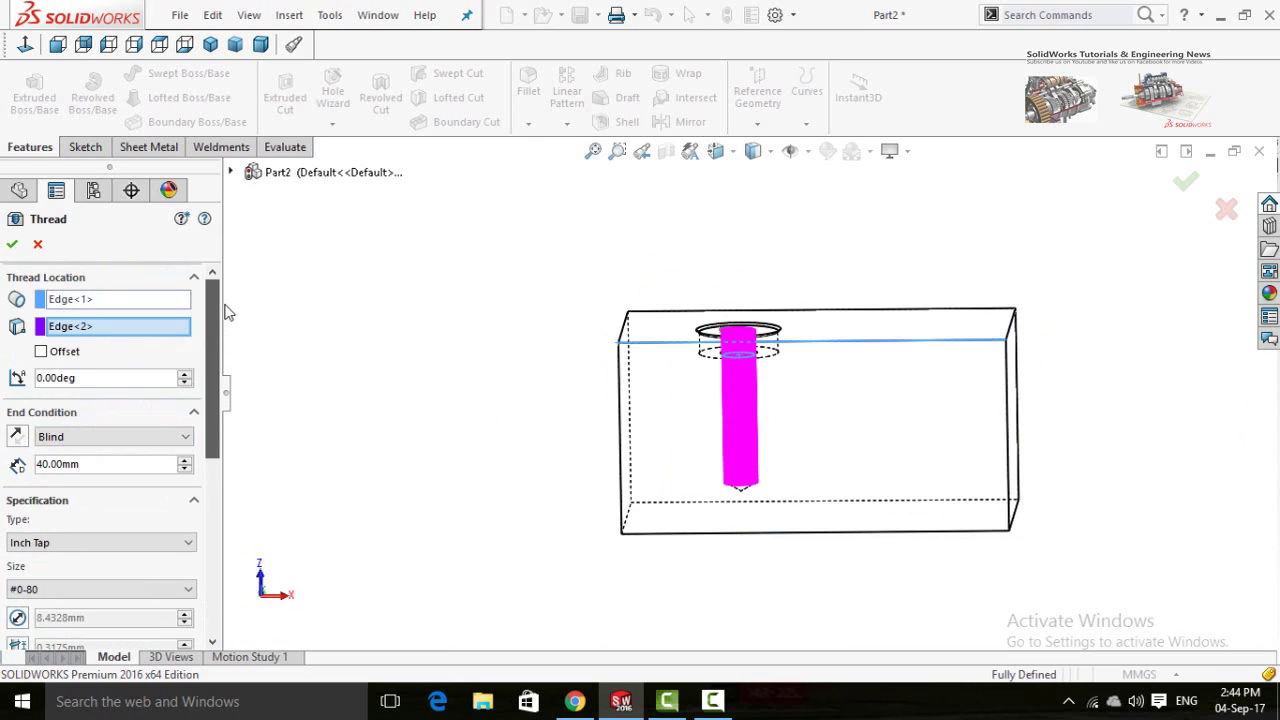
- Set the thread specification to type Metric Tap with size M10x1.25
drag(208, 360, 206, 426)
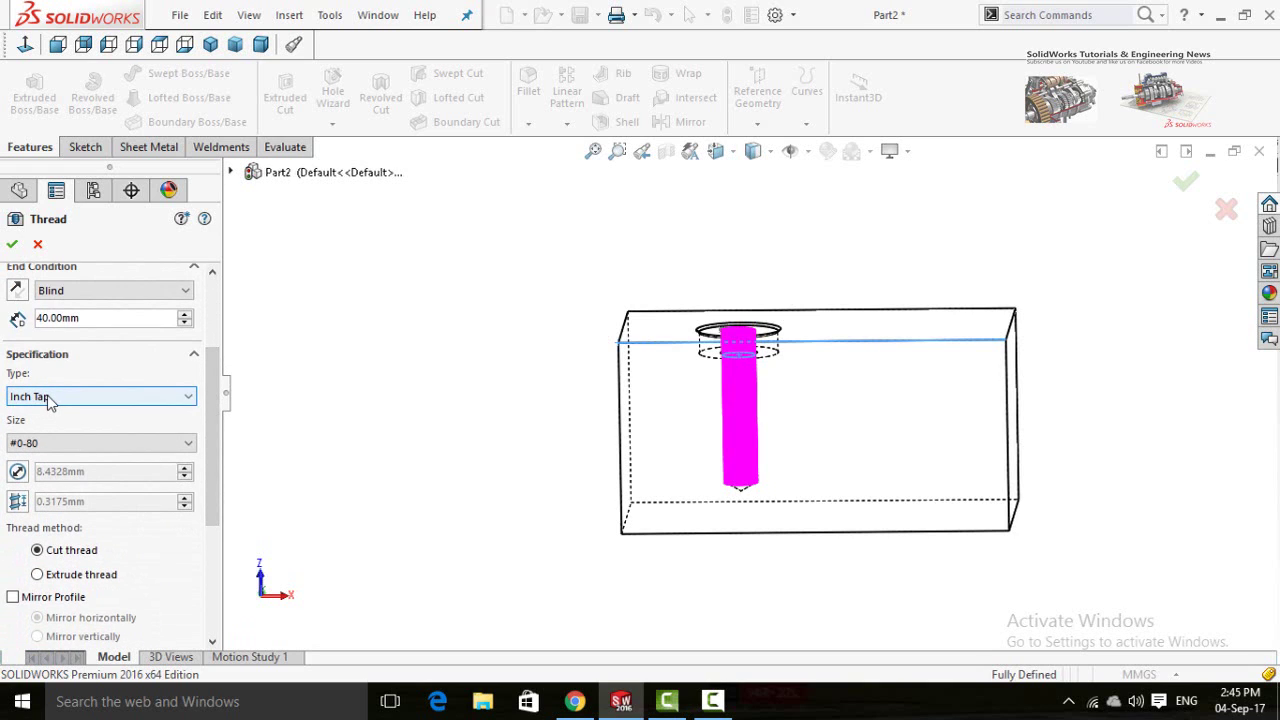
click(72, 398)
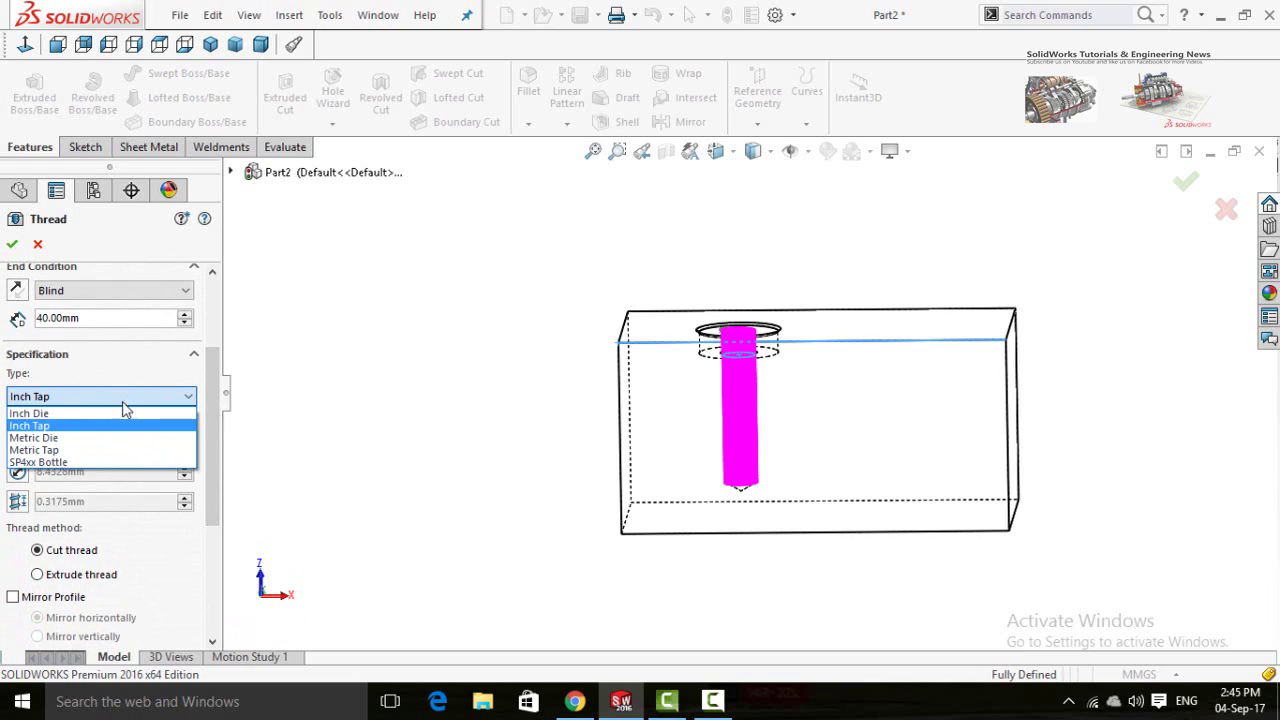
click(40, 450)
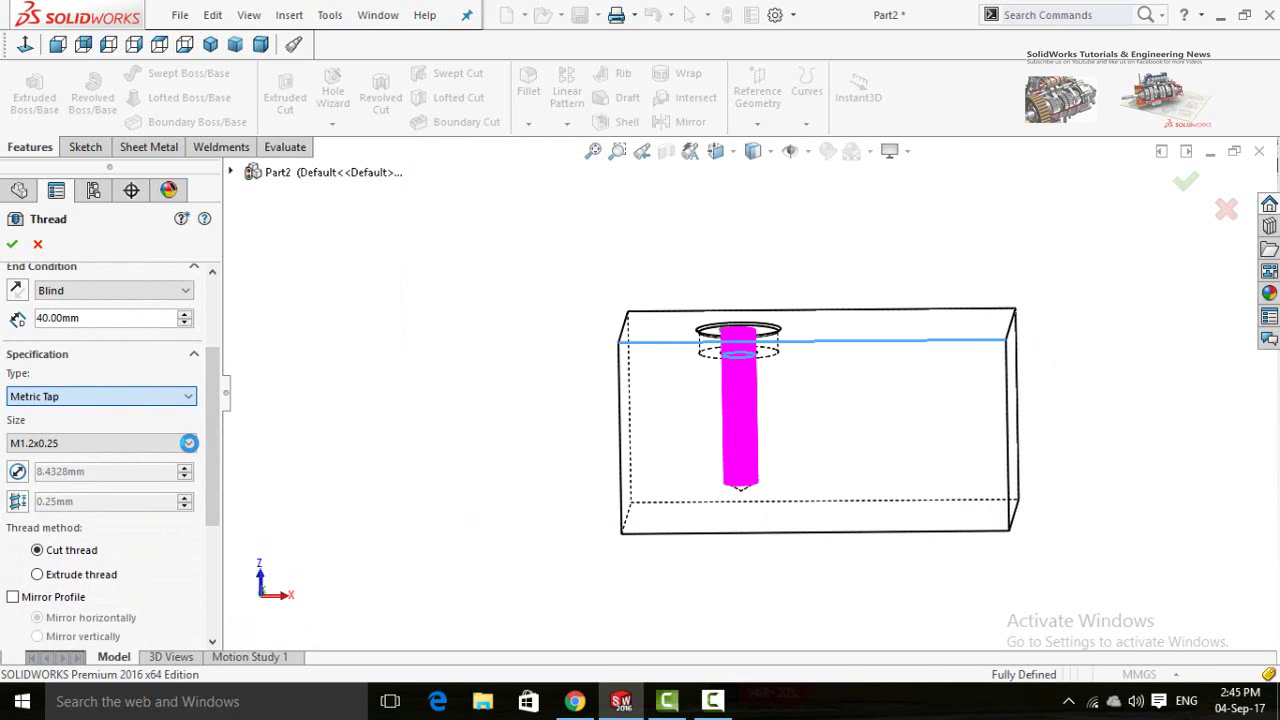
click(139, 446)
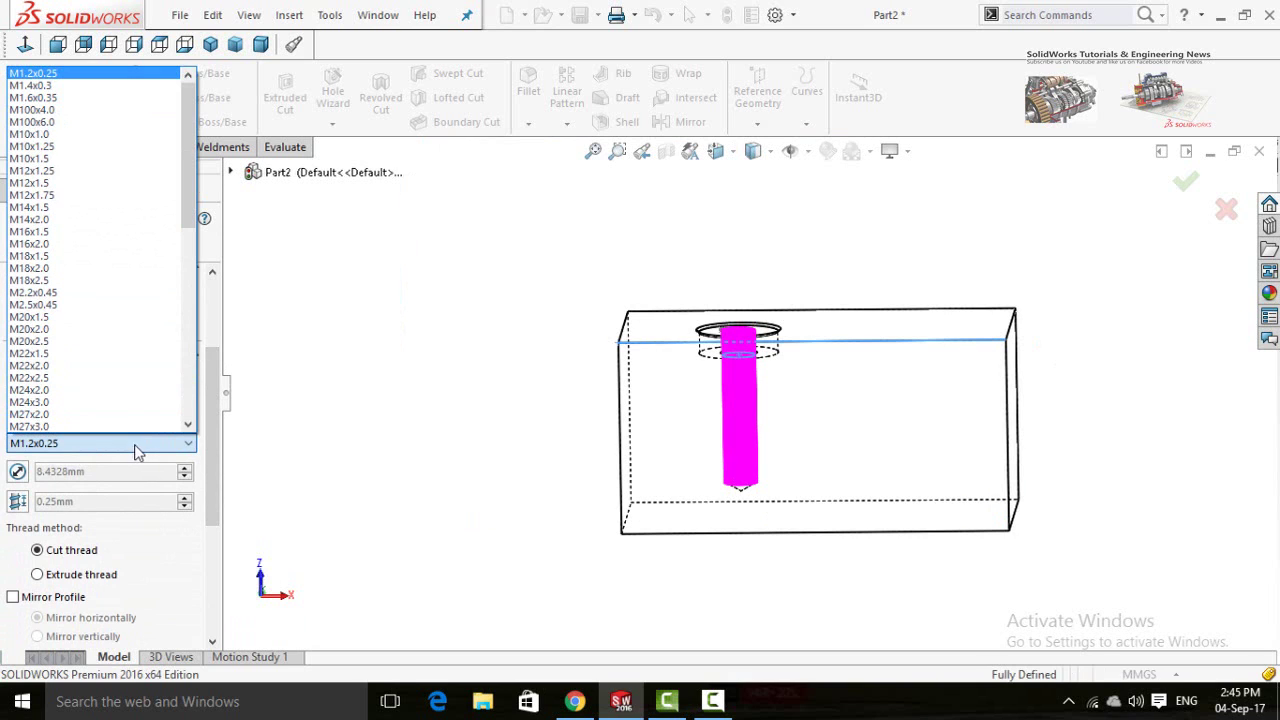
click(144, 451)
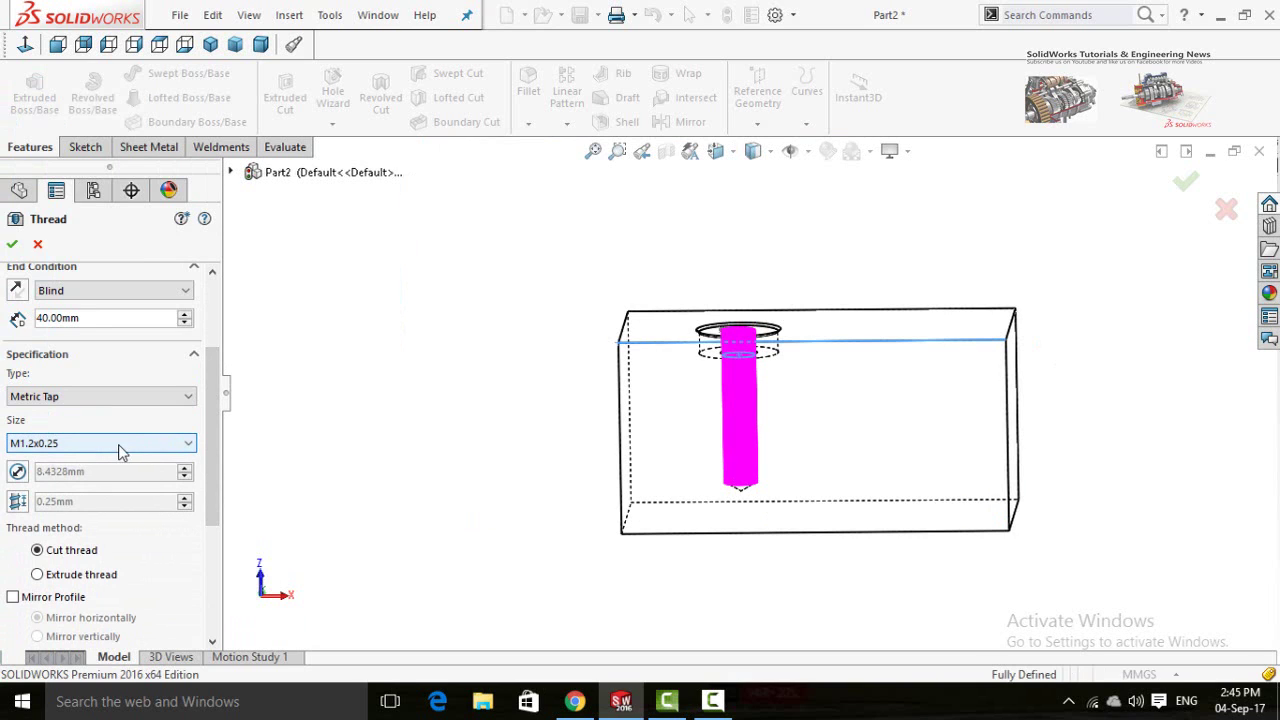
click(125, 445)
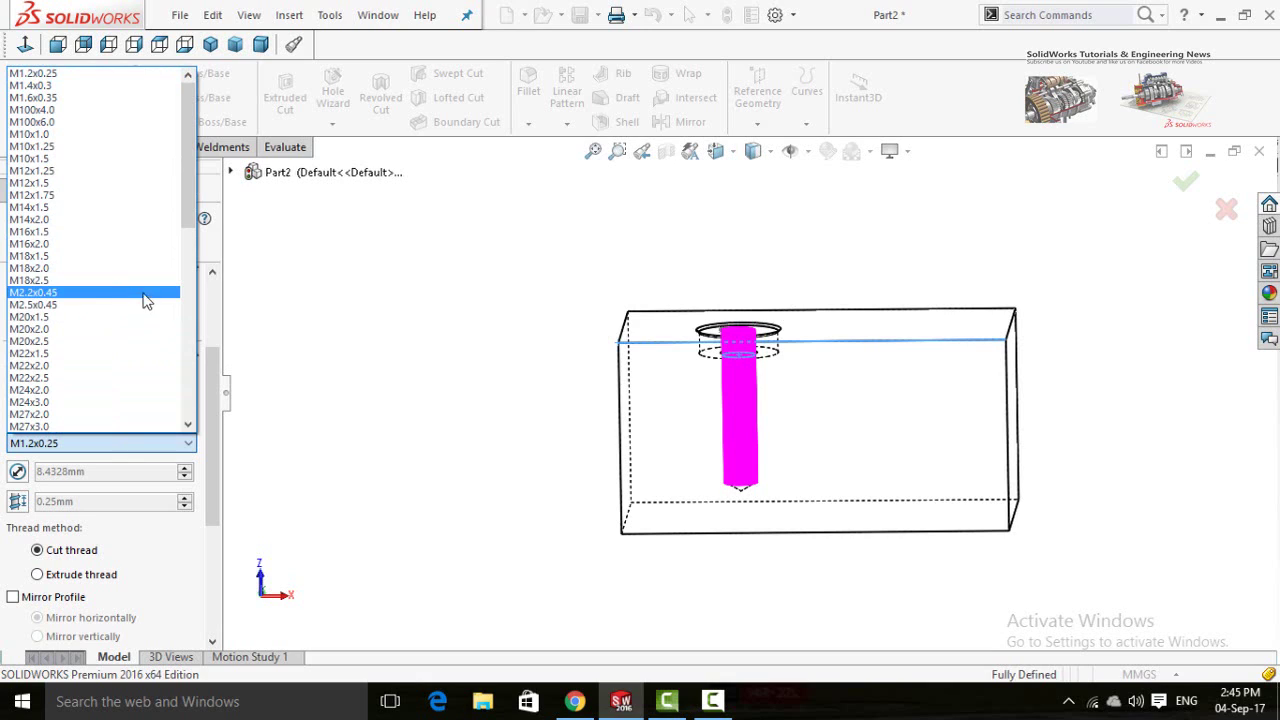
click(60, 147)
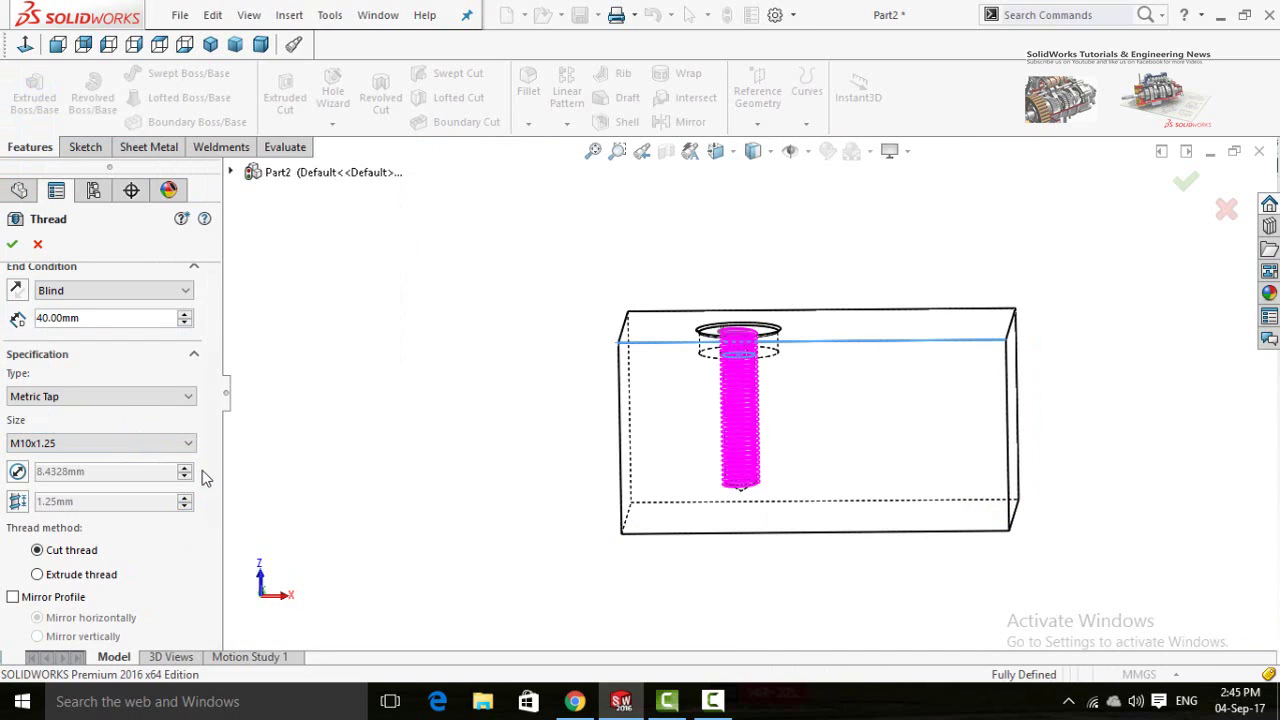
drag(212, 478, 213, 536)
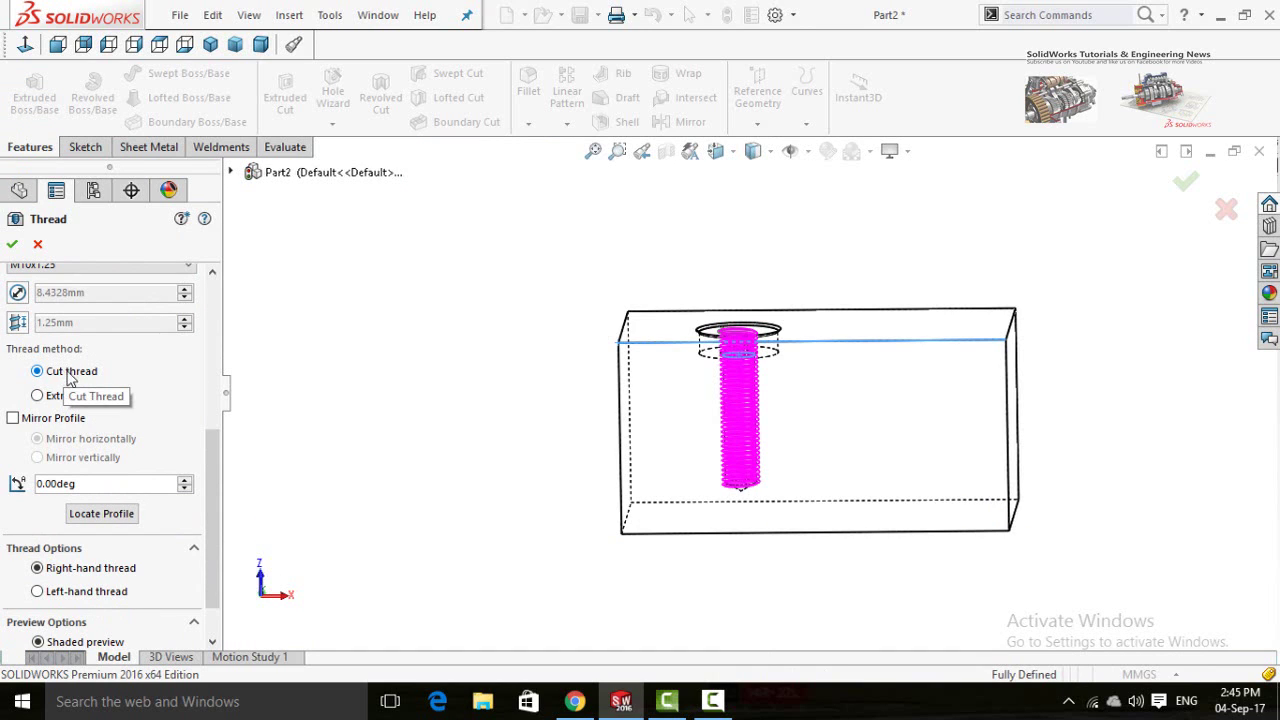
- Review the remaining thread options and create the right-hand cut thread in the block's bore
middle_drag(526, 363, 533, 429)
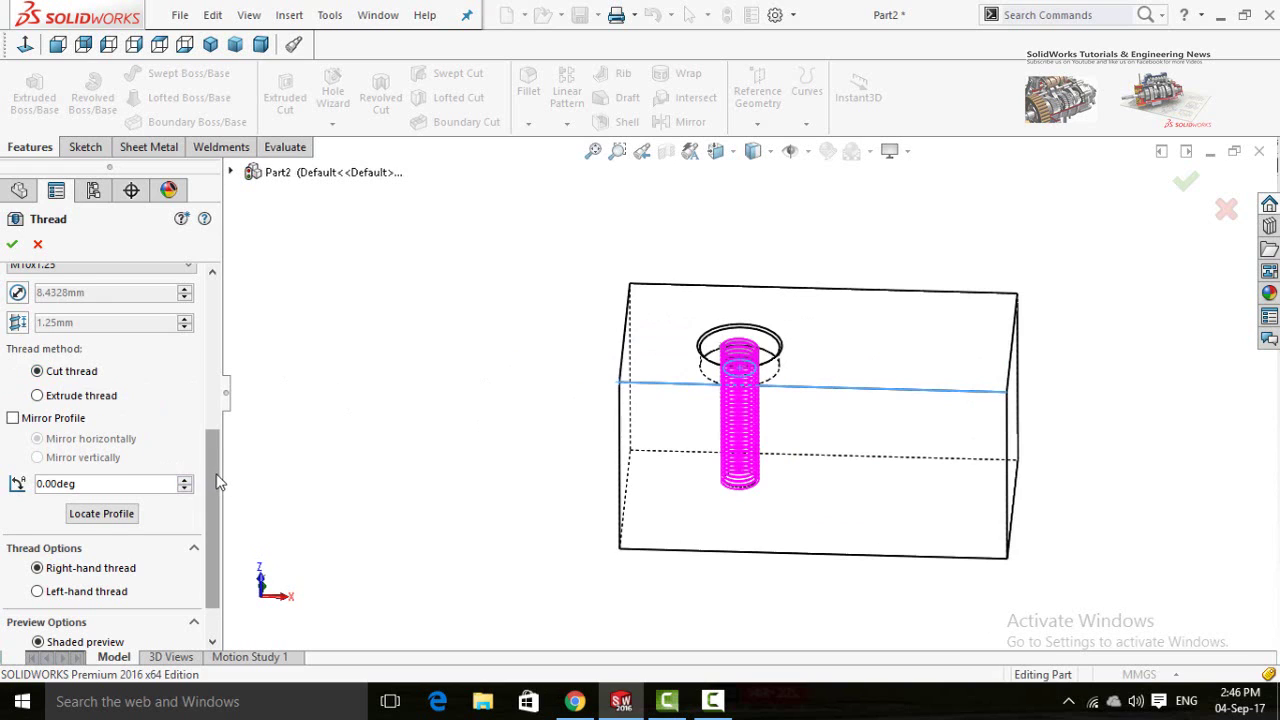
scroll(212, 520, down, 1)
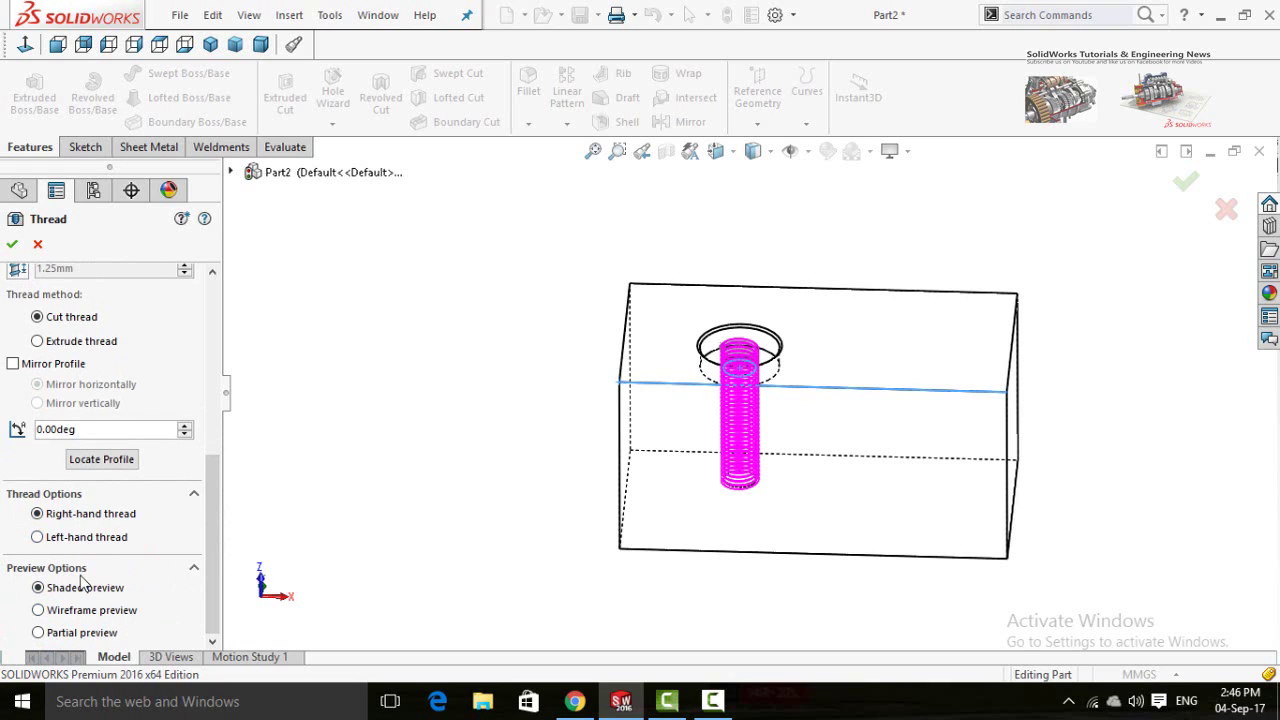
scroll(212, 540, up, 7)
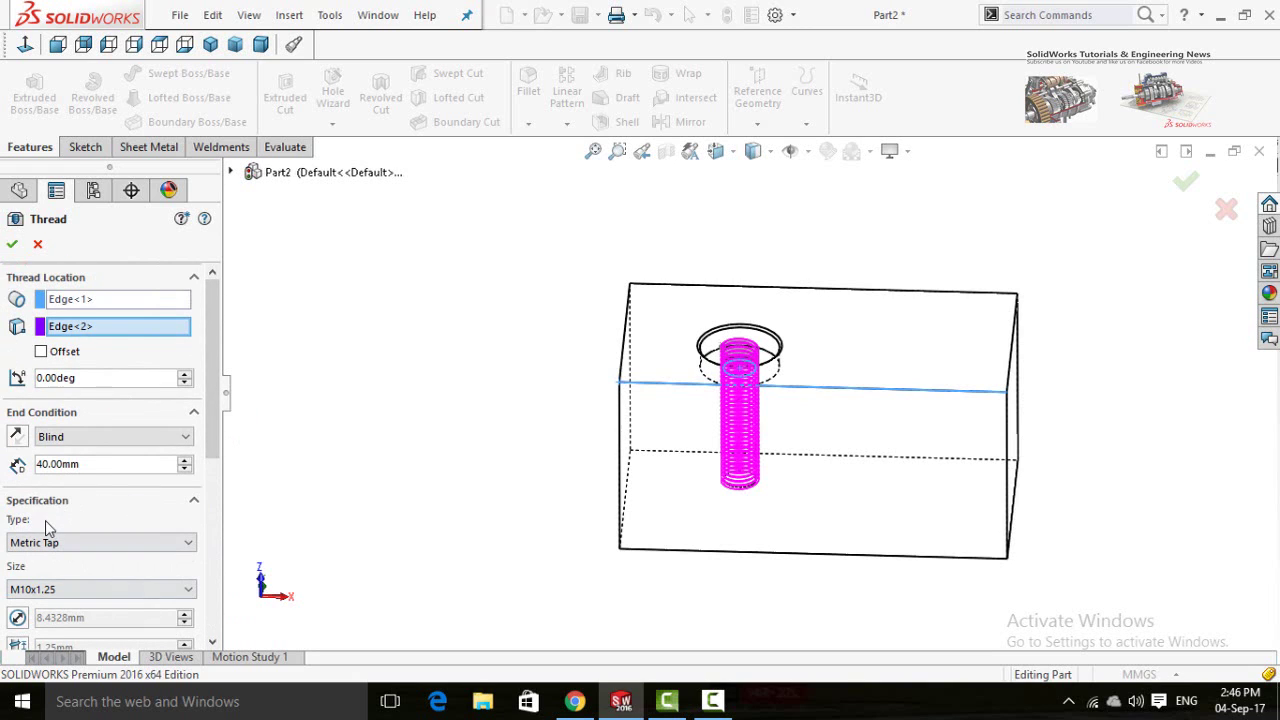
click(12, 245)
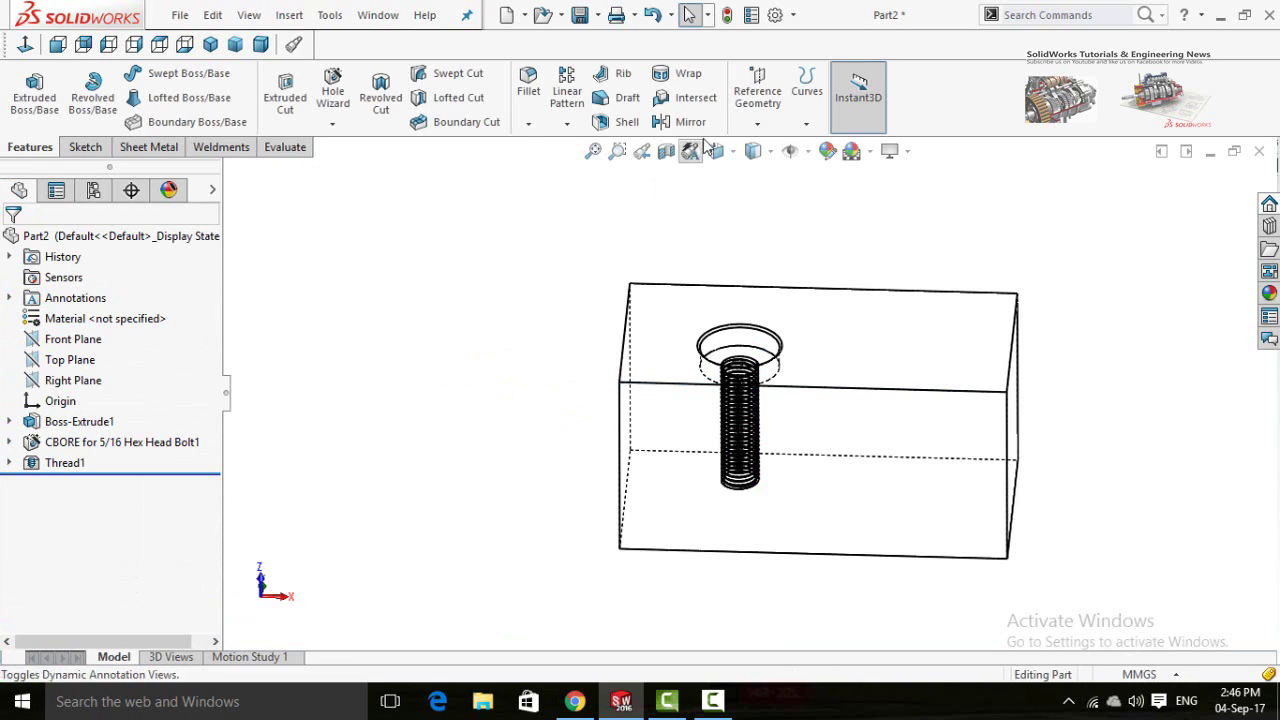
- Display the block as shaded with edges and examine the threaded counterbore hole
click(756, 151)
click(758, 180)
middle_drag(519, 388, 737, 380)
scroll(776, 374, down, 6)
scroll(779, 380, down, 3)
scroll(706, 451, up, 10)
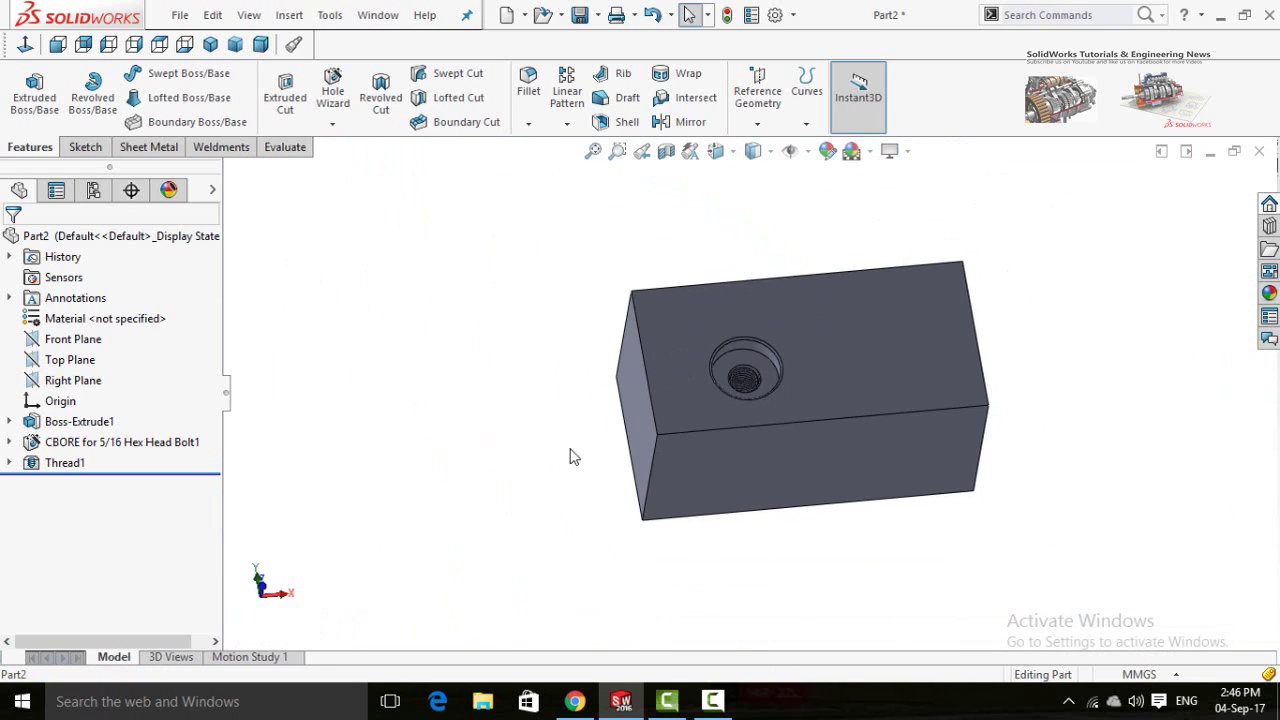
middle_drag(531, 437, 533, 385)
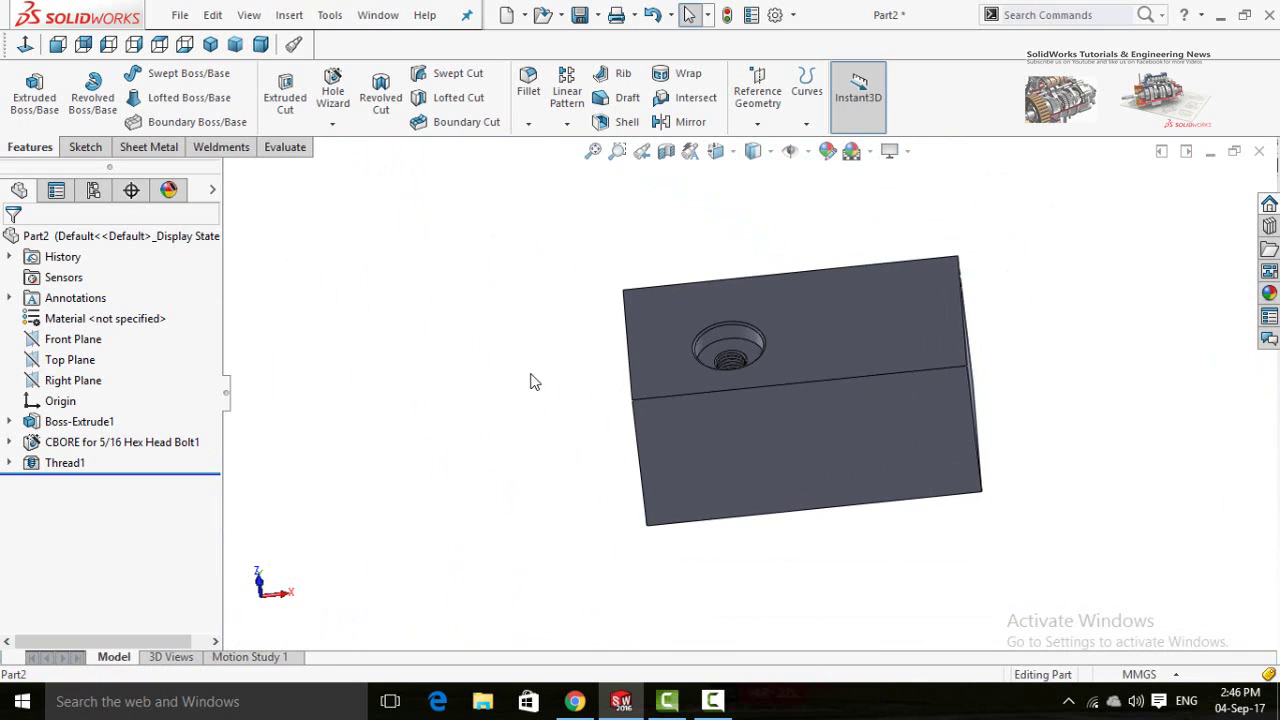
- Create a new part and start a sketch on the Front Plane
key(ctrl+n)
double_click(352, 285)
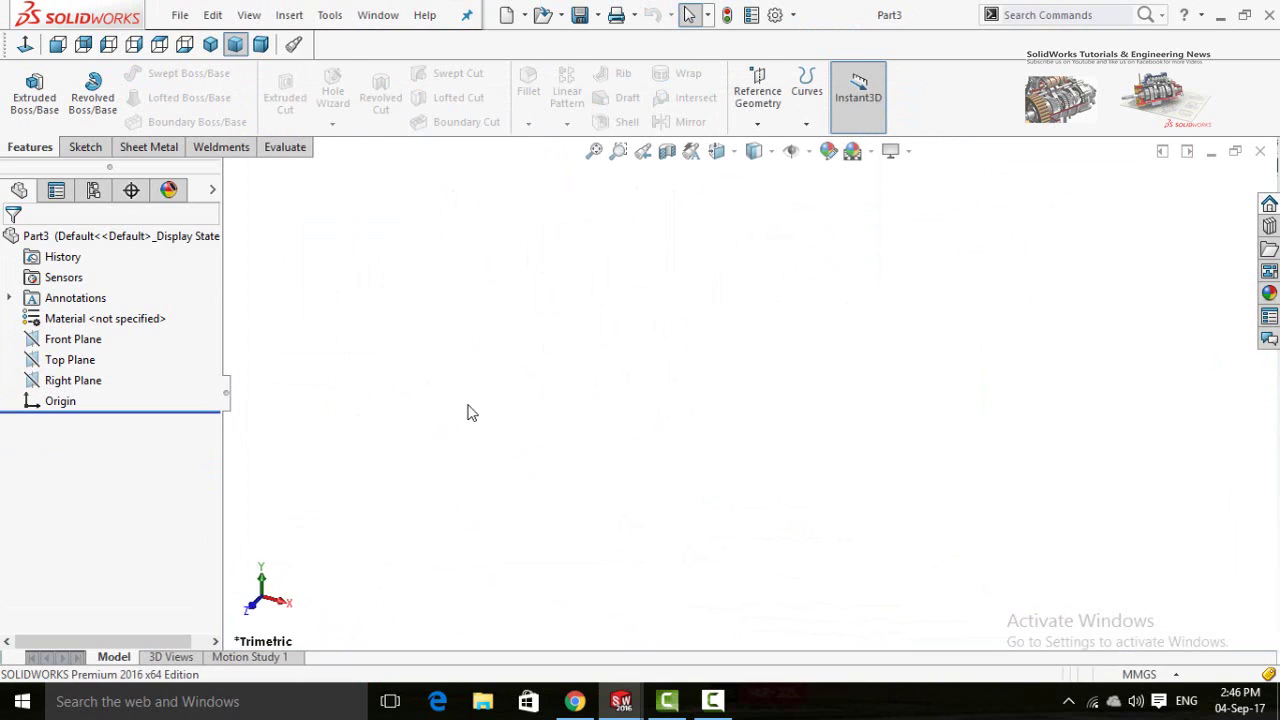
click(86, 340)
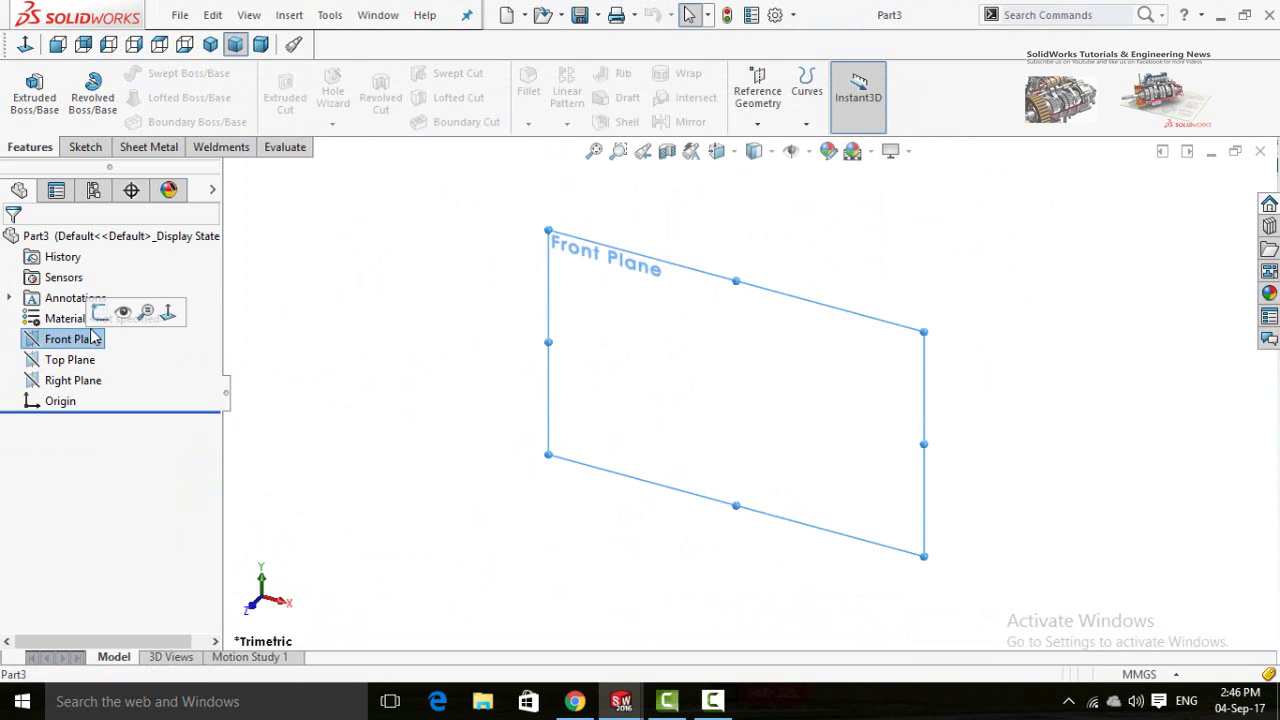
click(98, 313)
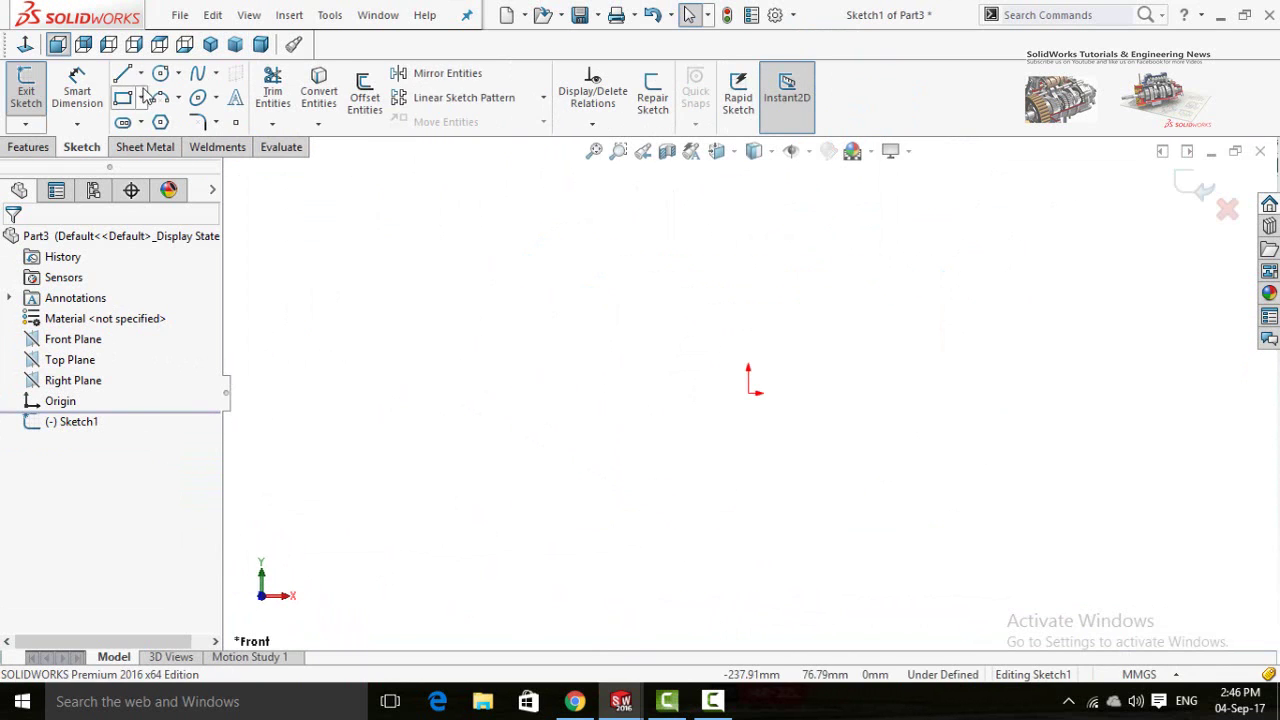
- Draw a circle centred on the origin and dimension its diameter to 5/16 in
click(161, 75)
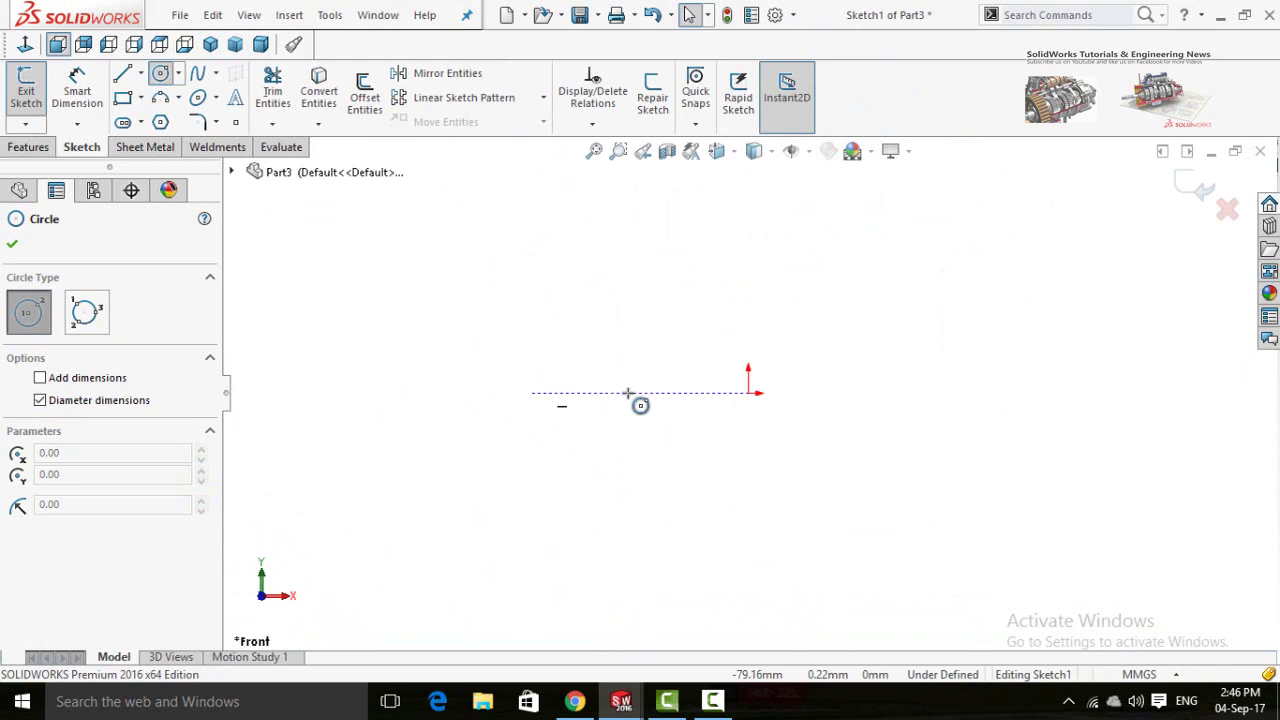
click(748, 392)
click(723, 429)
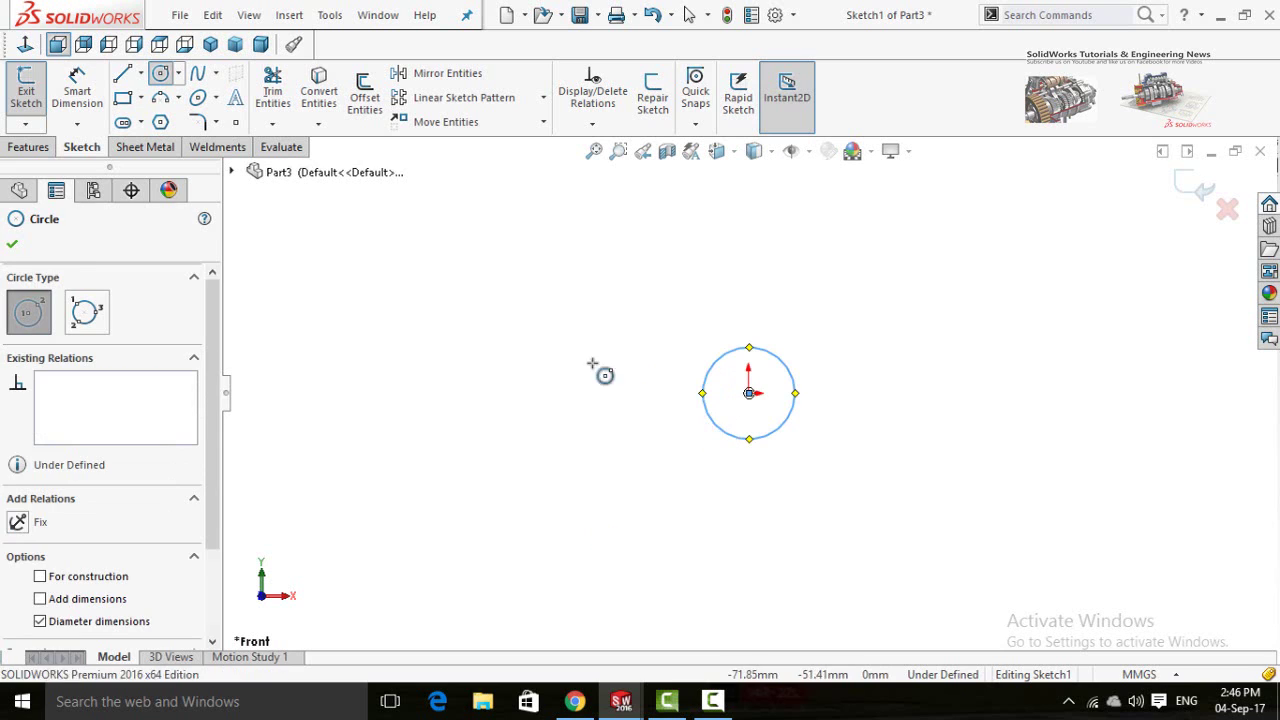
key(d)
click(748, 440)
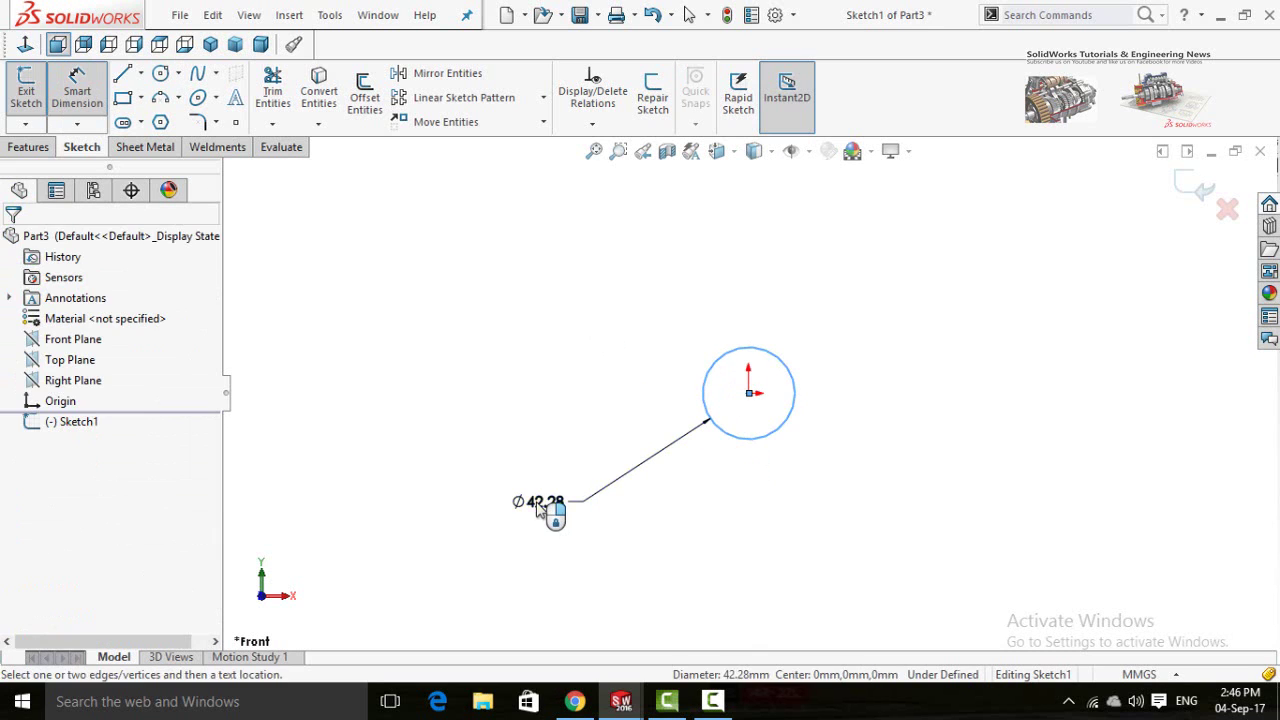
click(537, 510)
text(5/16)
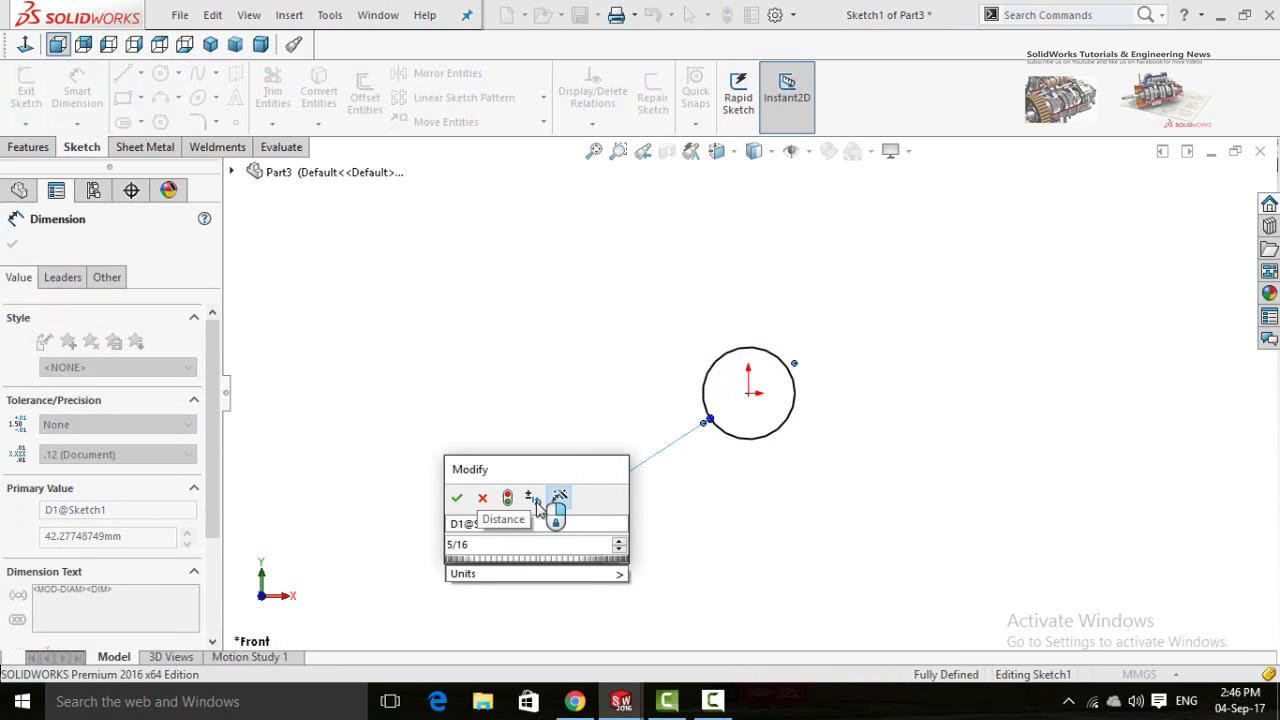
text(in)
key(Return)
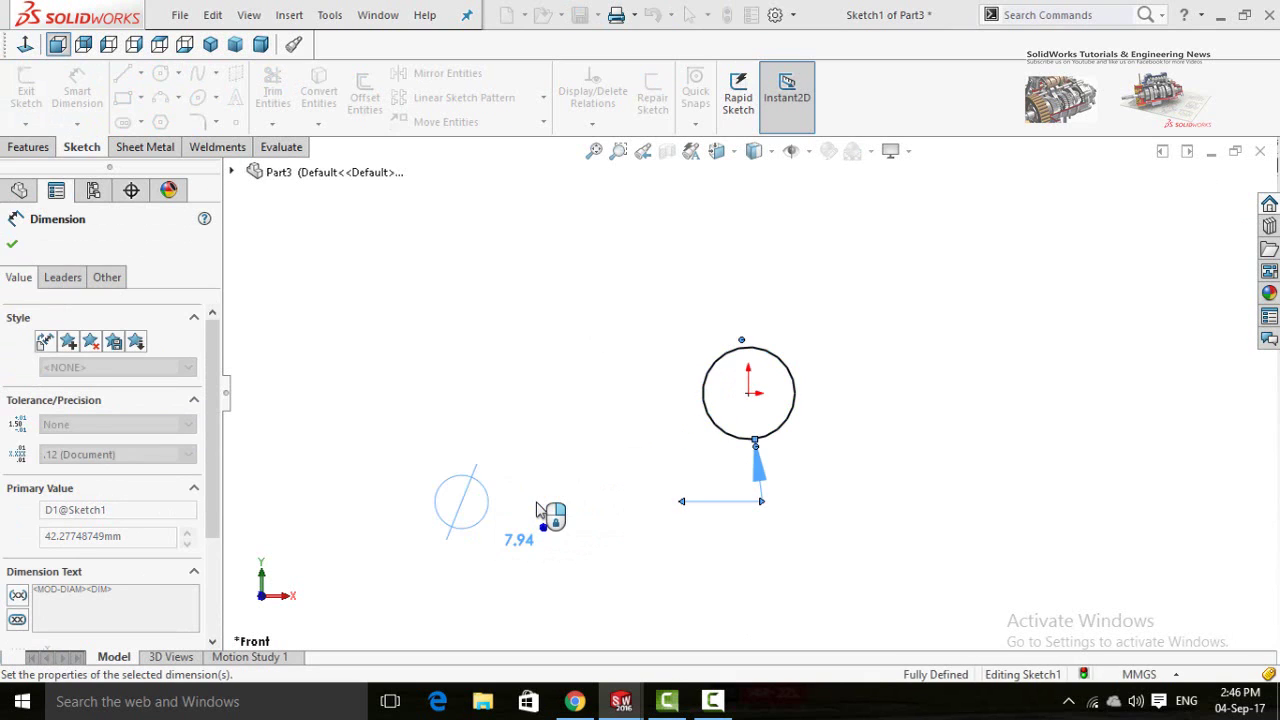
- Extrude the circle as a Blind boss with a depth of 30 mm to form the bolt shank
click(28, 147)
click(34, 92)
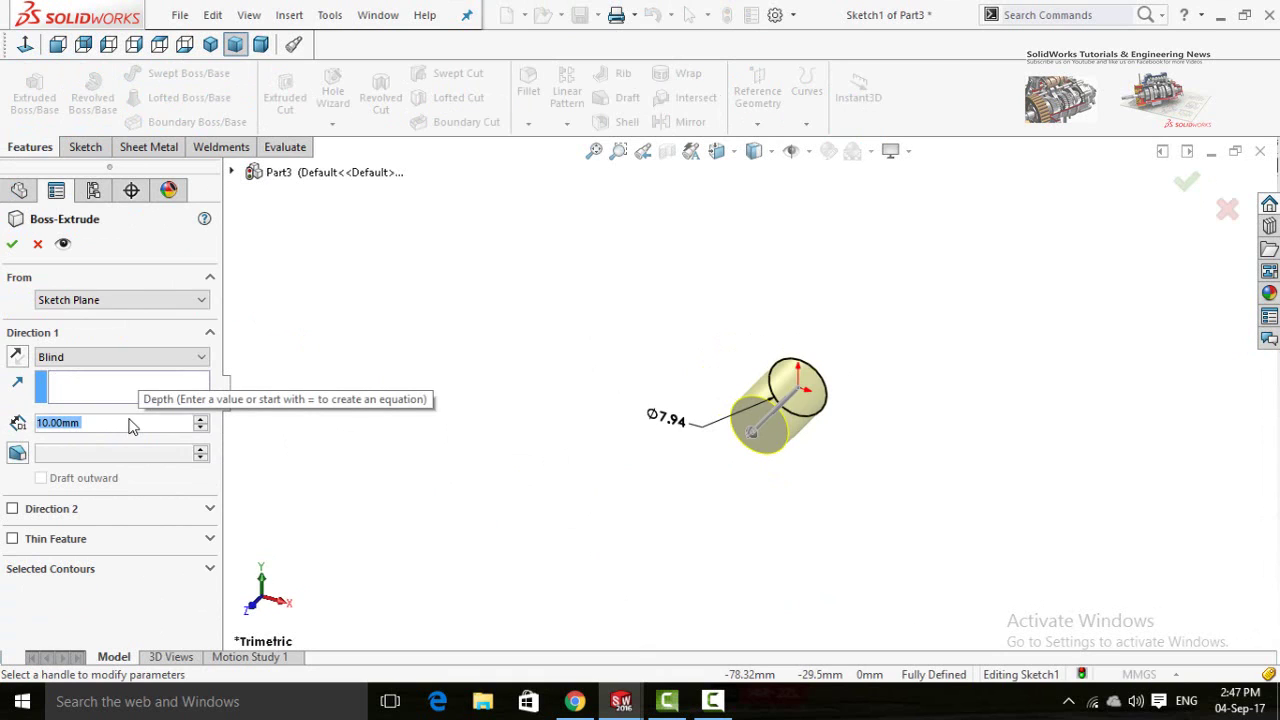
text(30)
key(Return)
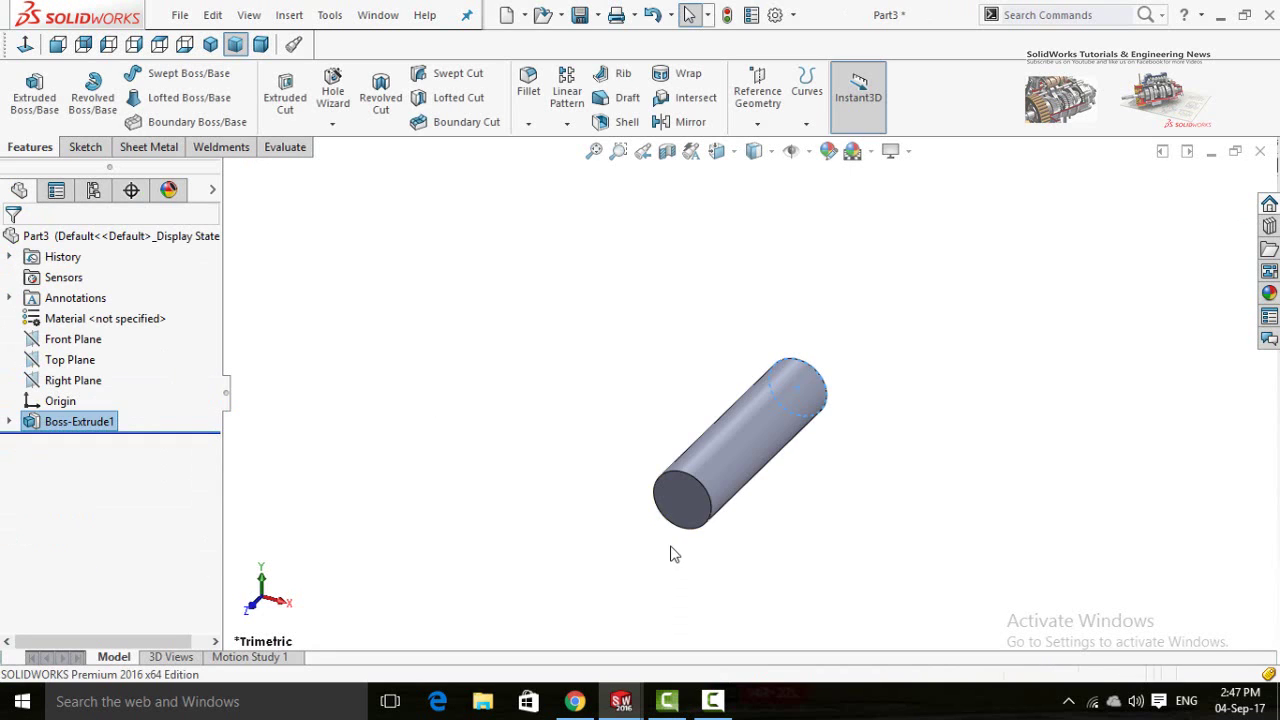
- Sketch a six-sided polygon with an inscribed circle on the shank's front end face, centred on the origin
click(677, 498)
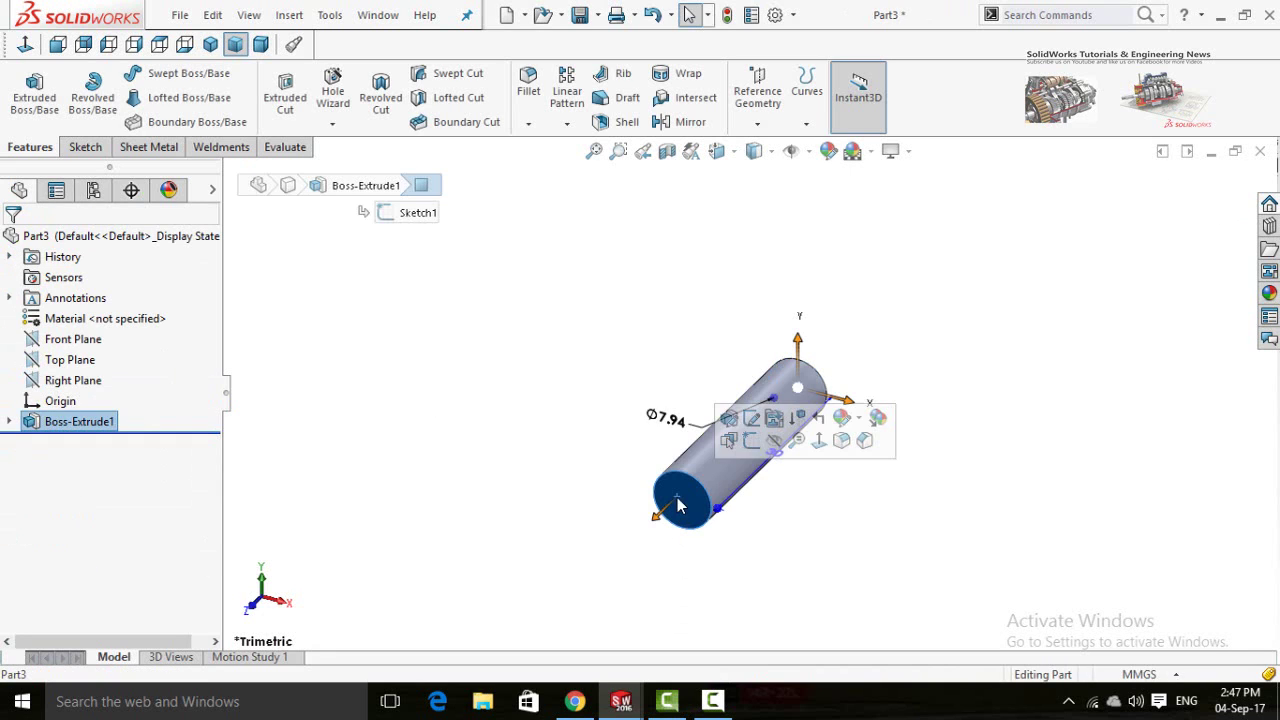
click(751, 444)
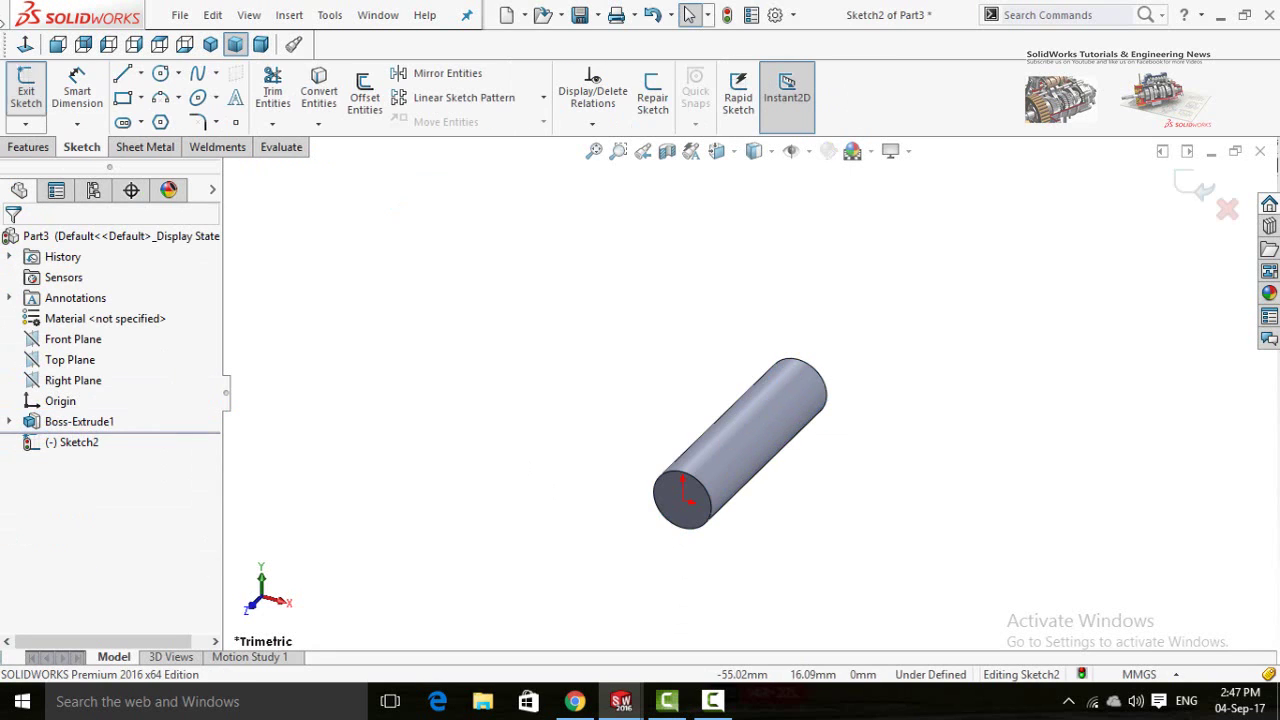
click(25, 44)
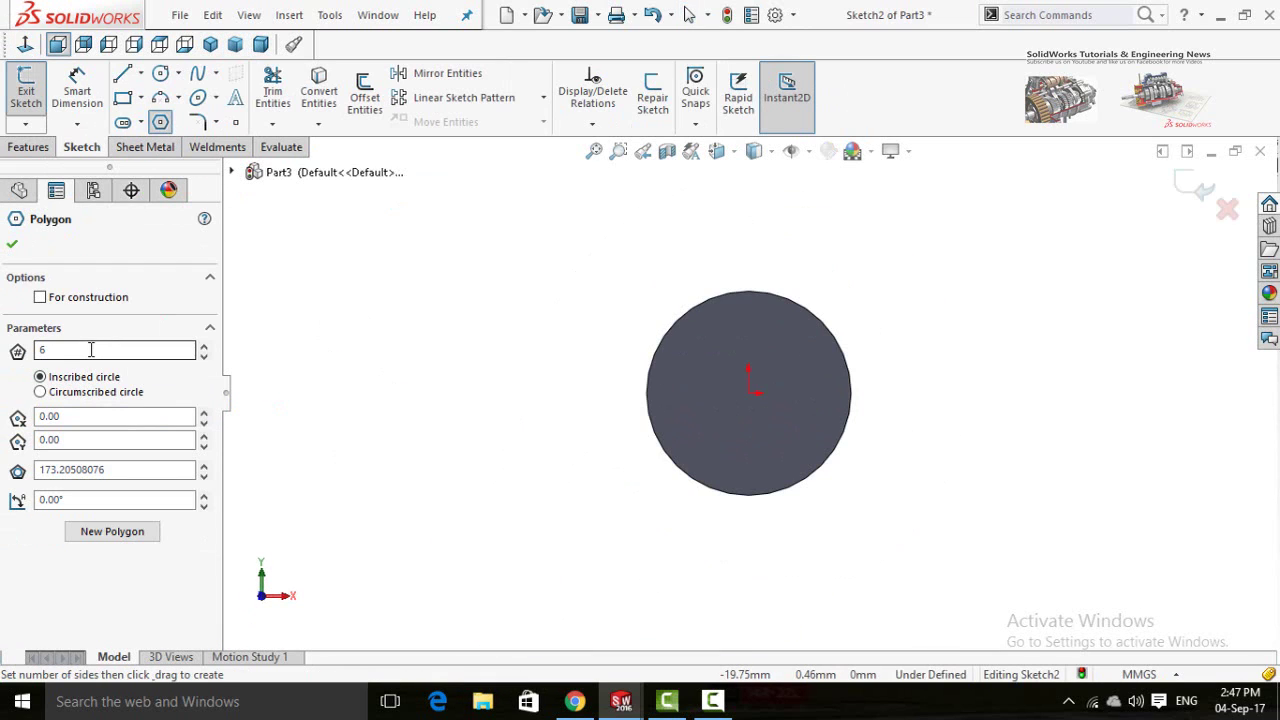
click(749, 392)
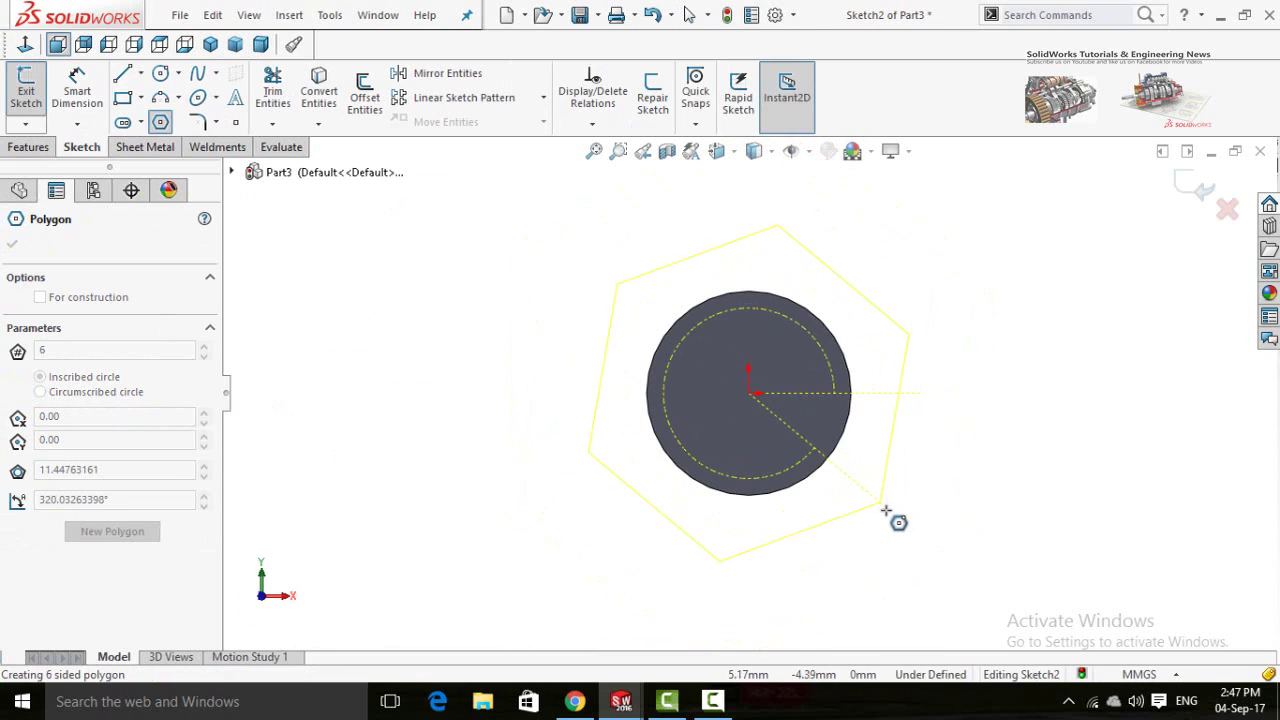
click(890, 513)
- Dimension the diameter of the hexagon's inscribed circle to 16 mm
right_drag(1018, 500, 1014, 371)
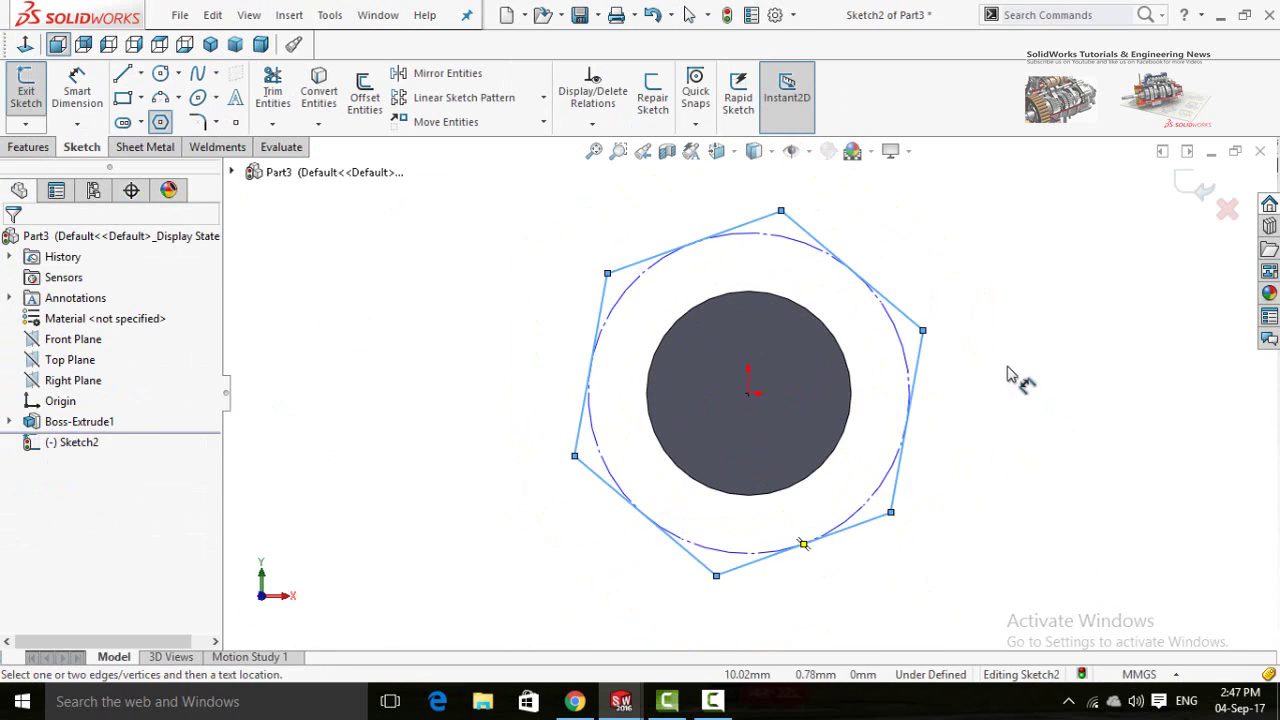
scroll(906, 460, down, 3)
scroll(817, 460, up, 2)
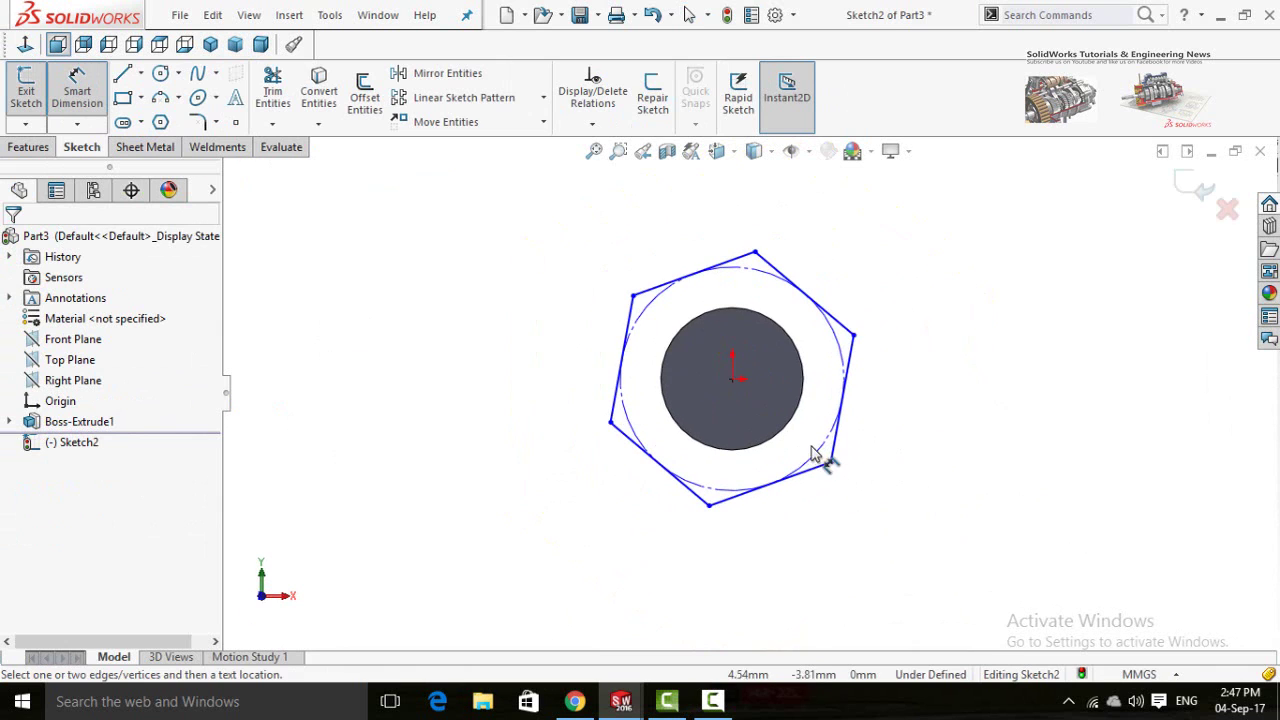
click(817, 460)
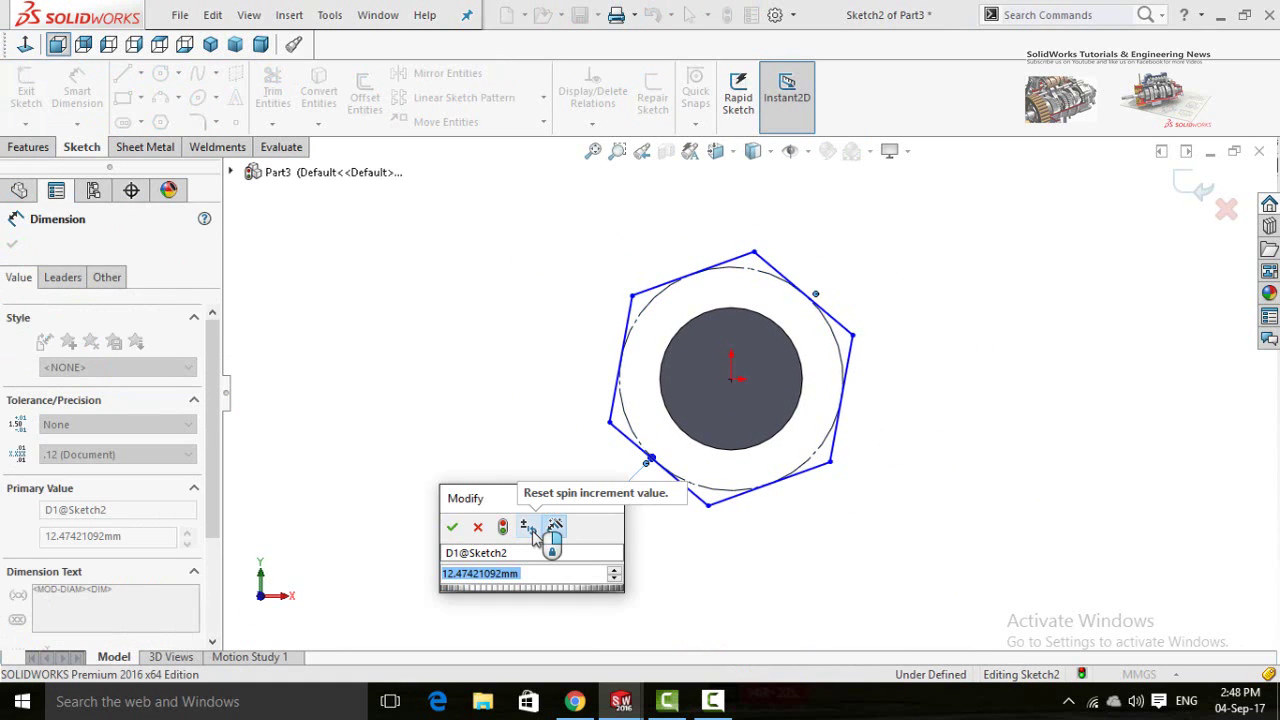
text(16)
key(Return)
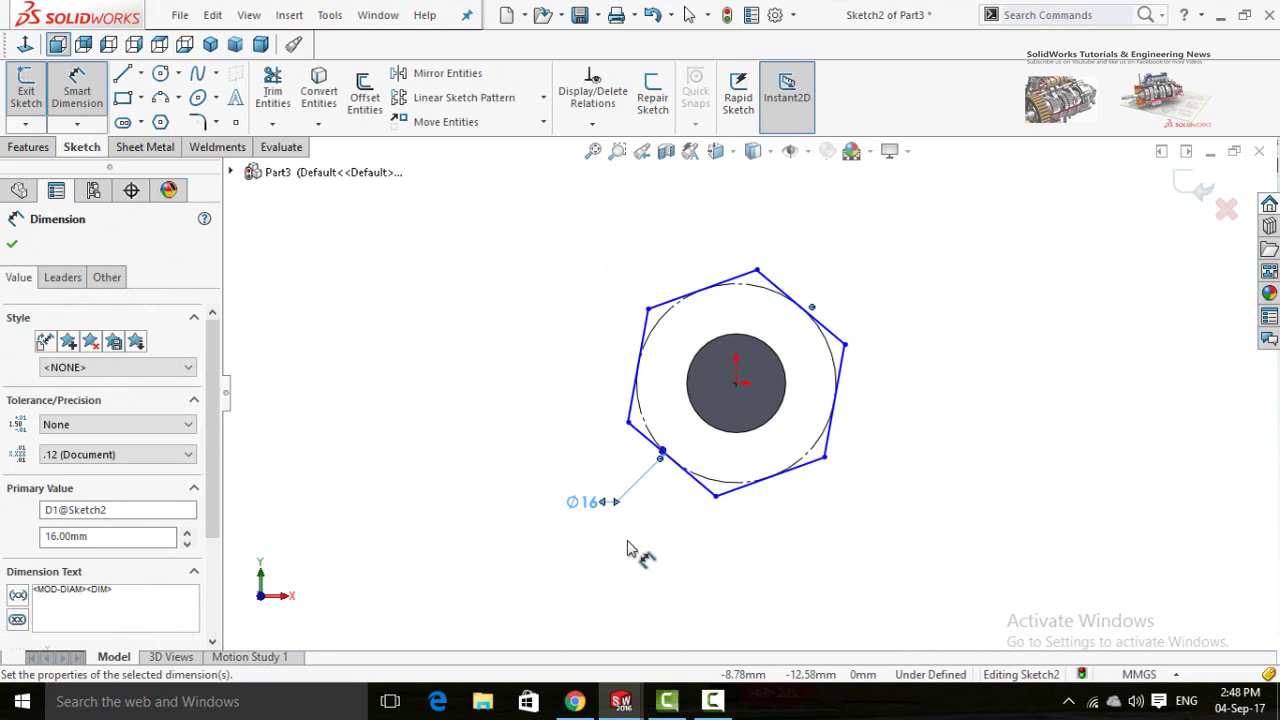
- Extrude the hexagon outward from the shank end with a Blind depth of 10 mm to form the bolt head
middle_drag(640, 551, 674, 506)
click(28, 147)
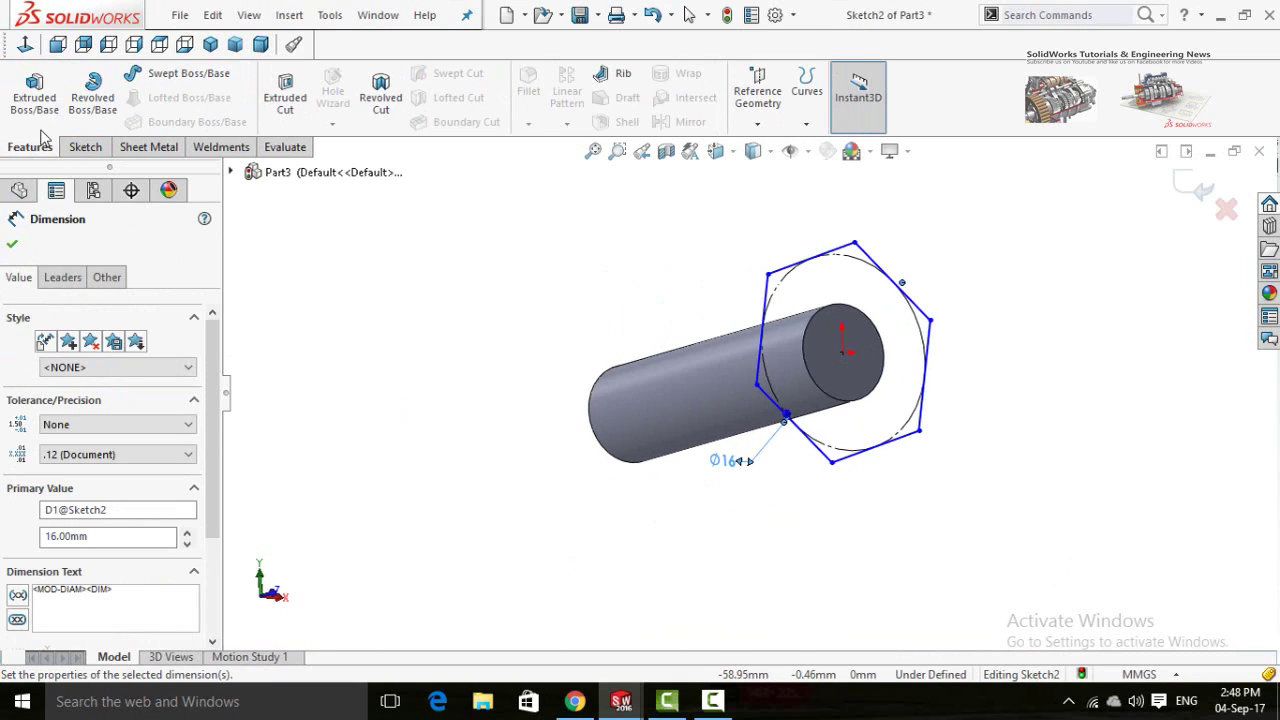
click(34, 95)
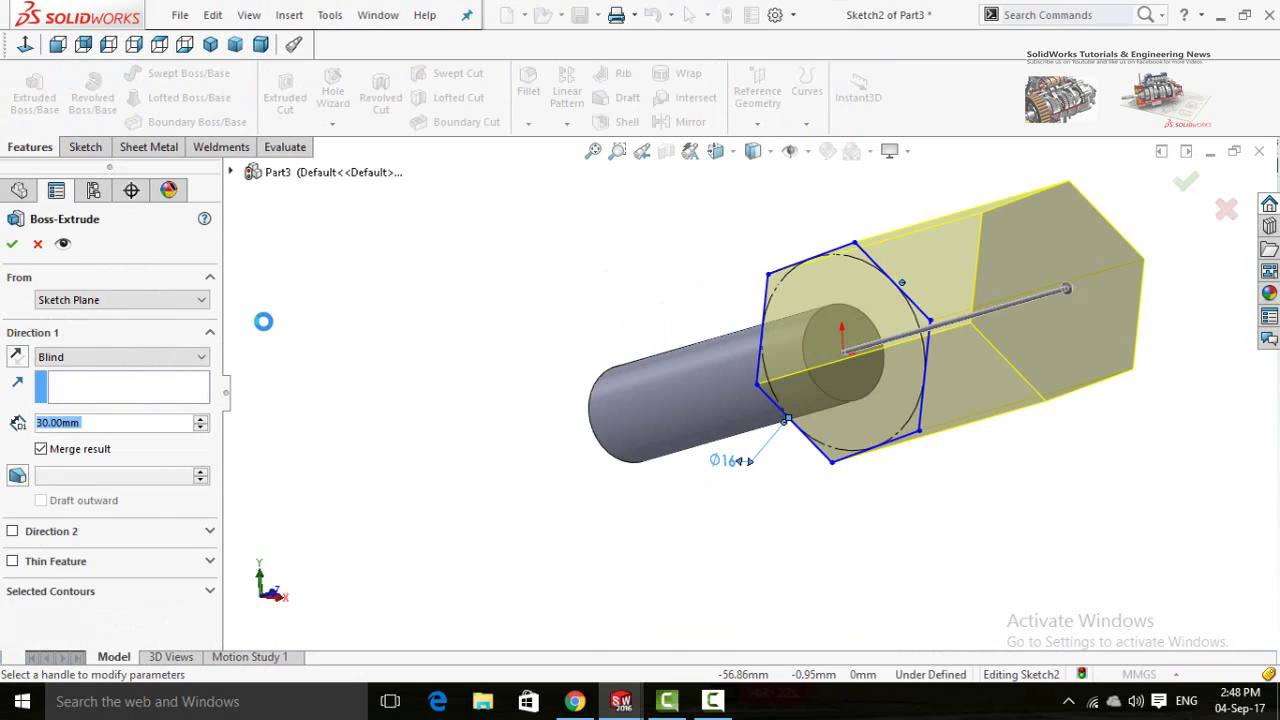
text(10)
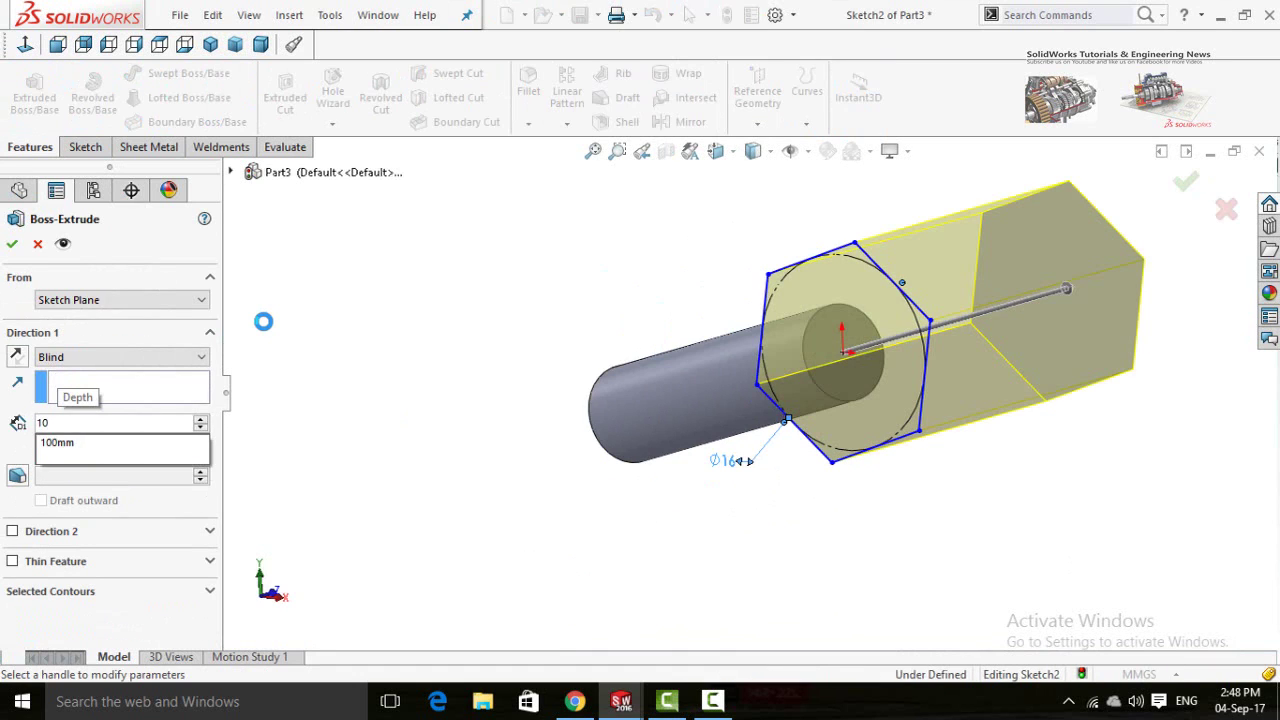
key(Return)
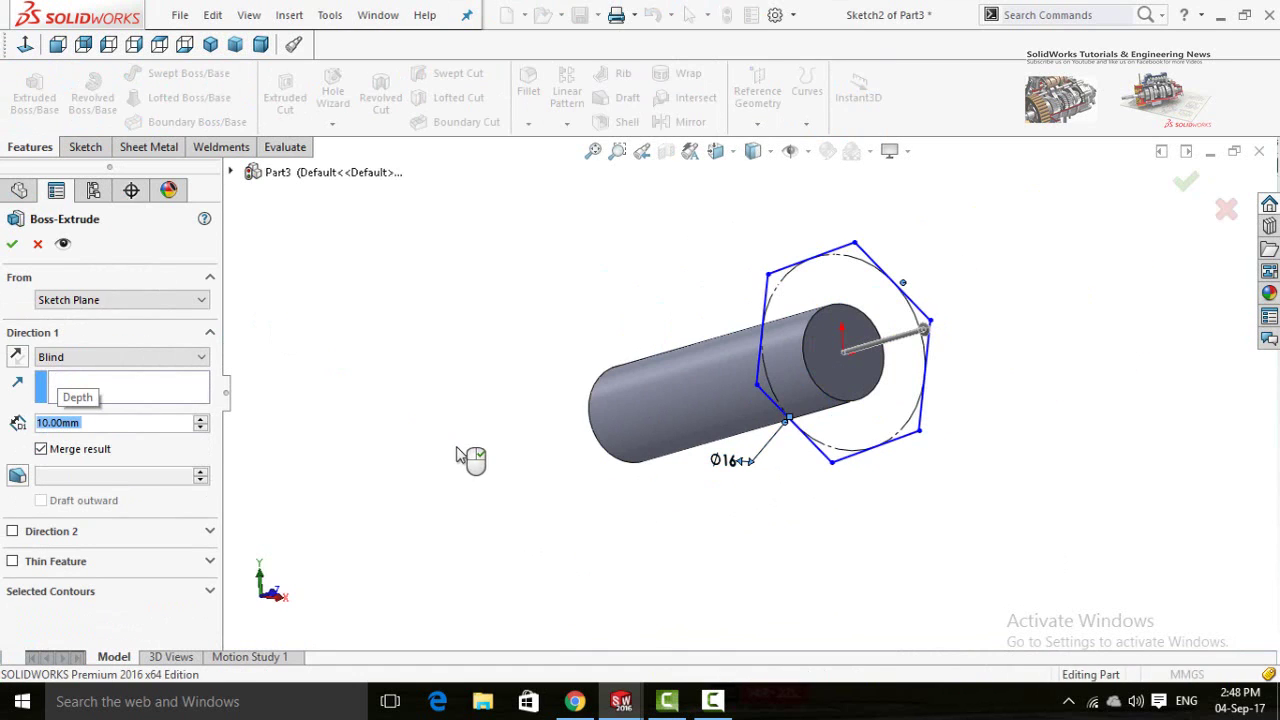
- Start a Thread on the circular edge at the free end of the bolt shank
mouse_move(444, 418)
middle_down()
mouse_move(523, 403)
mouse_move(491, 311)
mouse_move(600, 511)
mouse_move(778, 367)
mouse_move(609, 323)
mouse_move(595, 432)
middle_up()
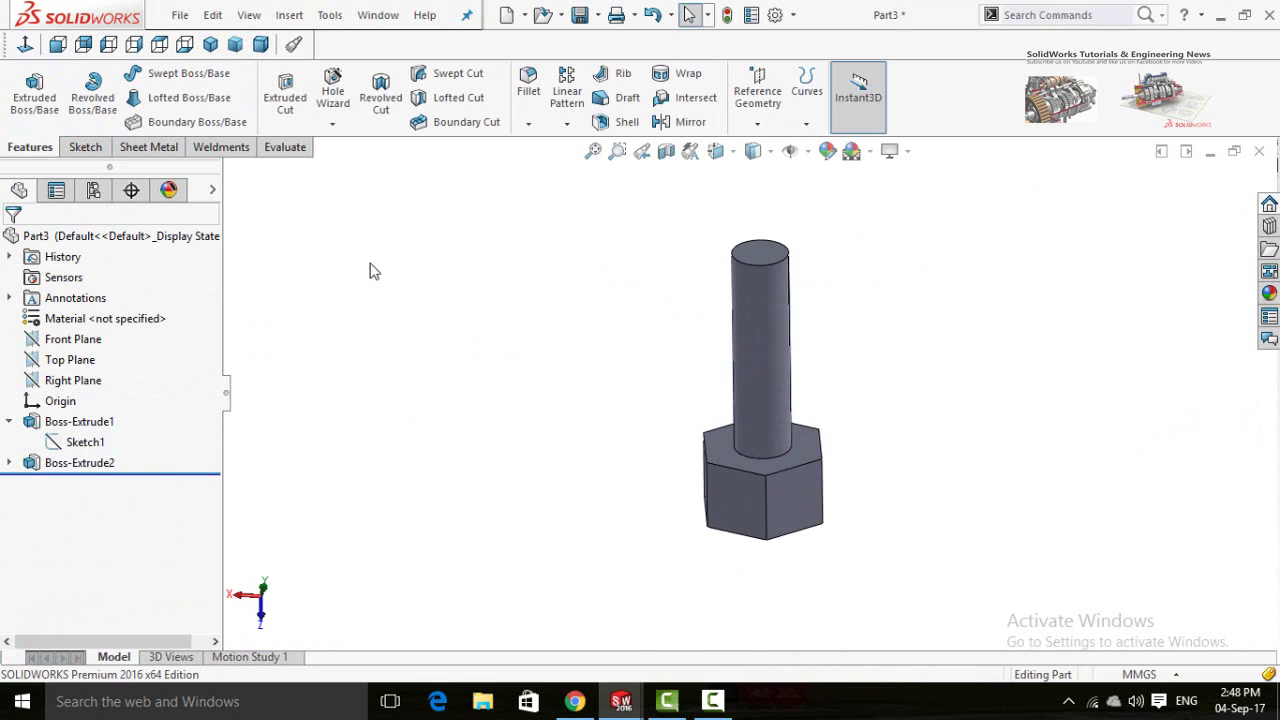
click(333, 125)
click(364, 171)
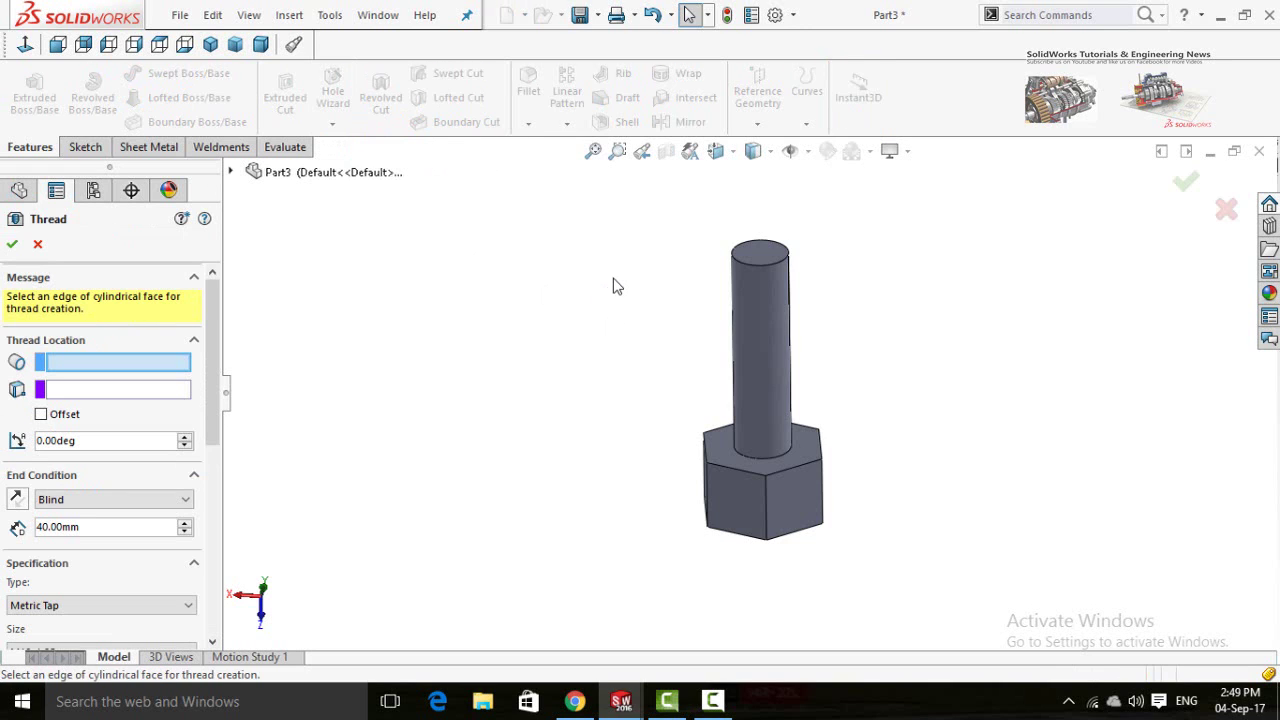
middle_drag(589, 297, 560, 306)
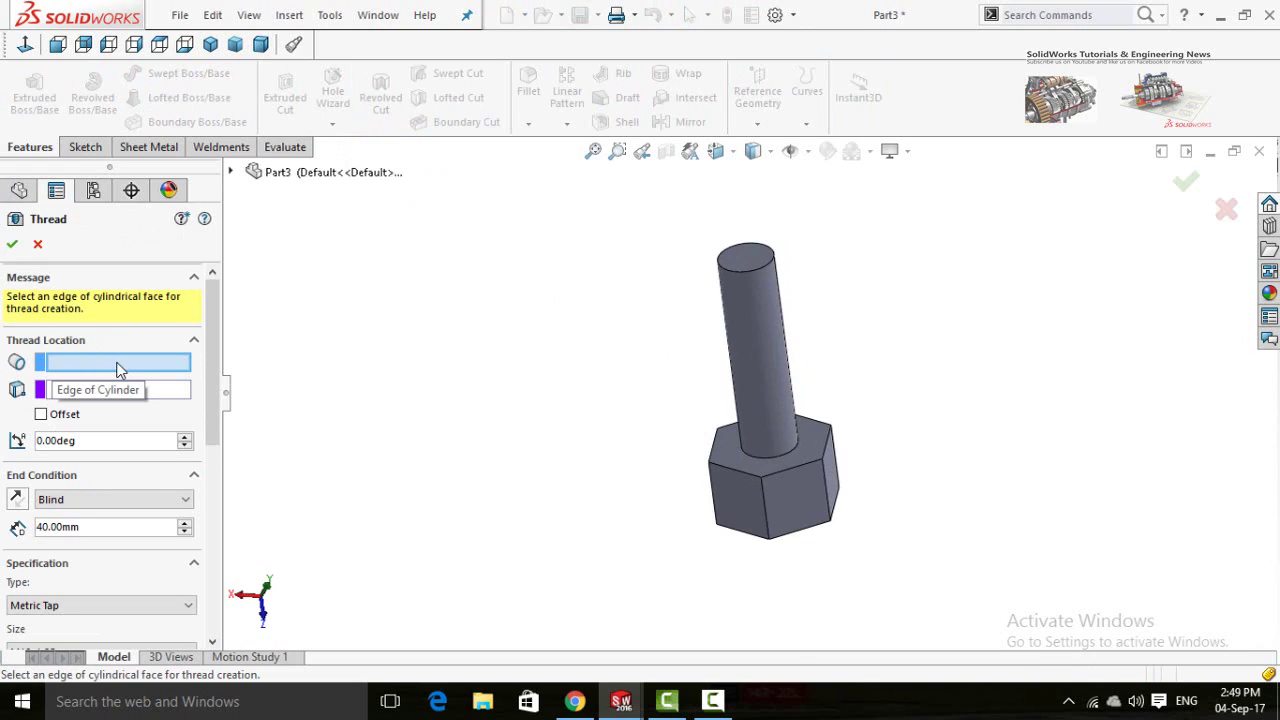
click(732, 270)
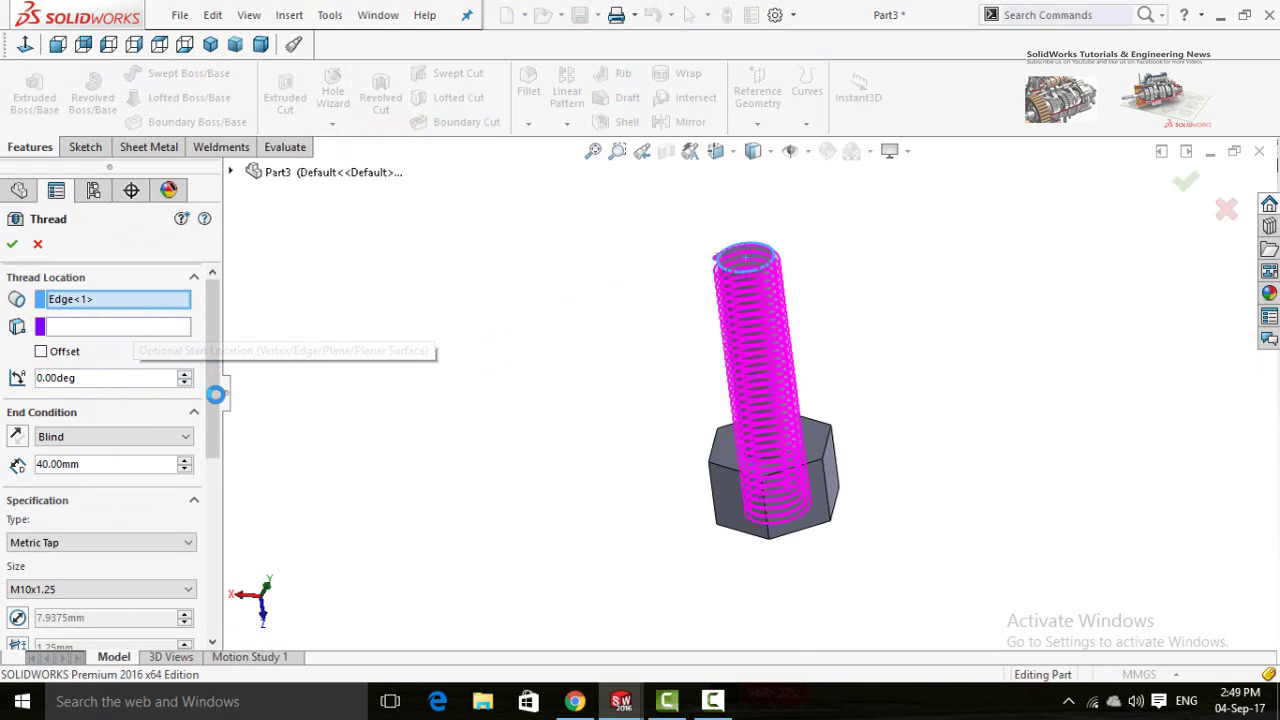
- Set the bolt thread's Blind depth to 30 mm
scroll(212, 384, down, 2)
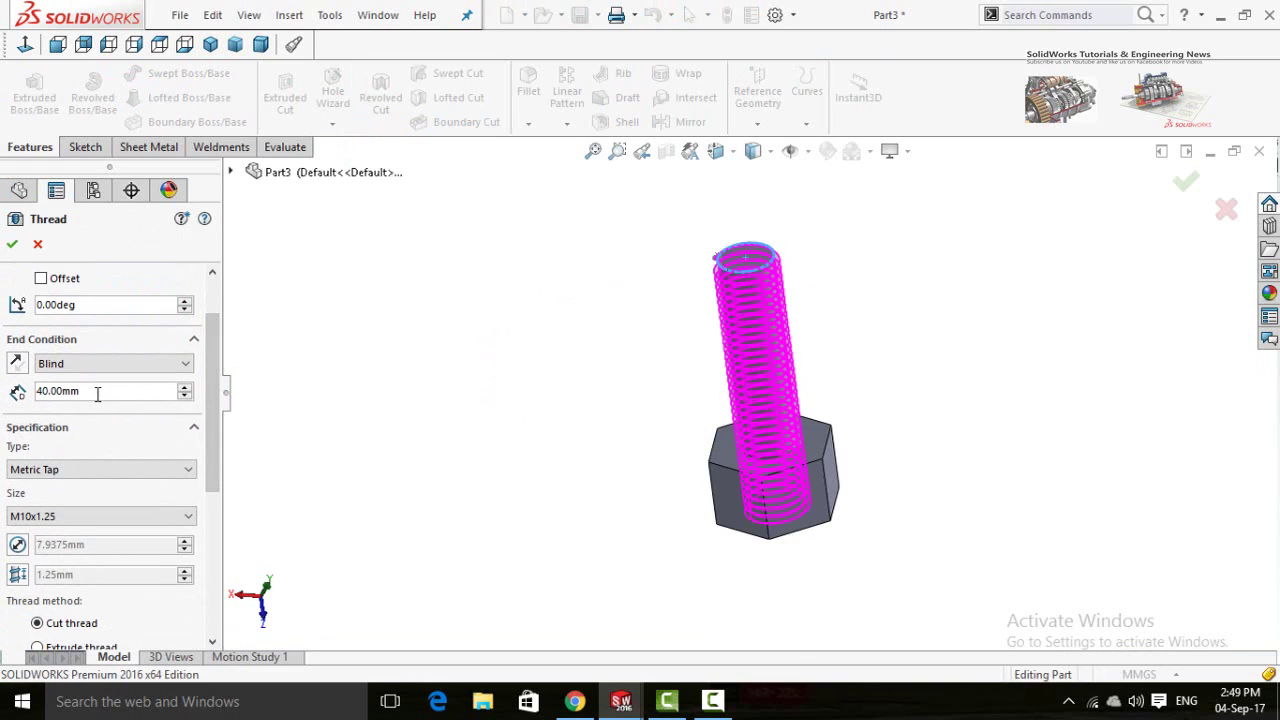
double_click(97, 391)
text(30)
key(Return)
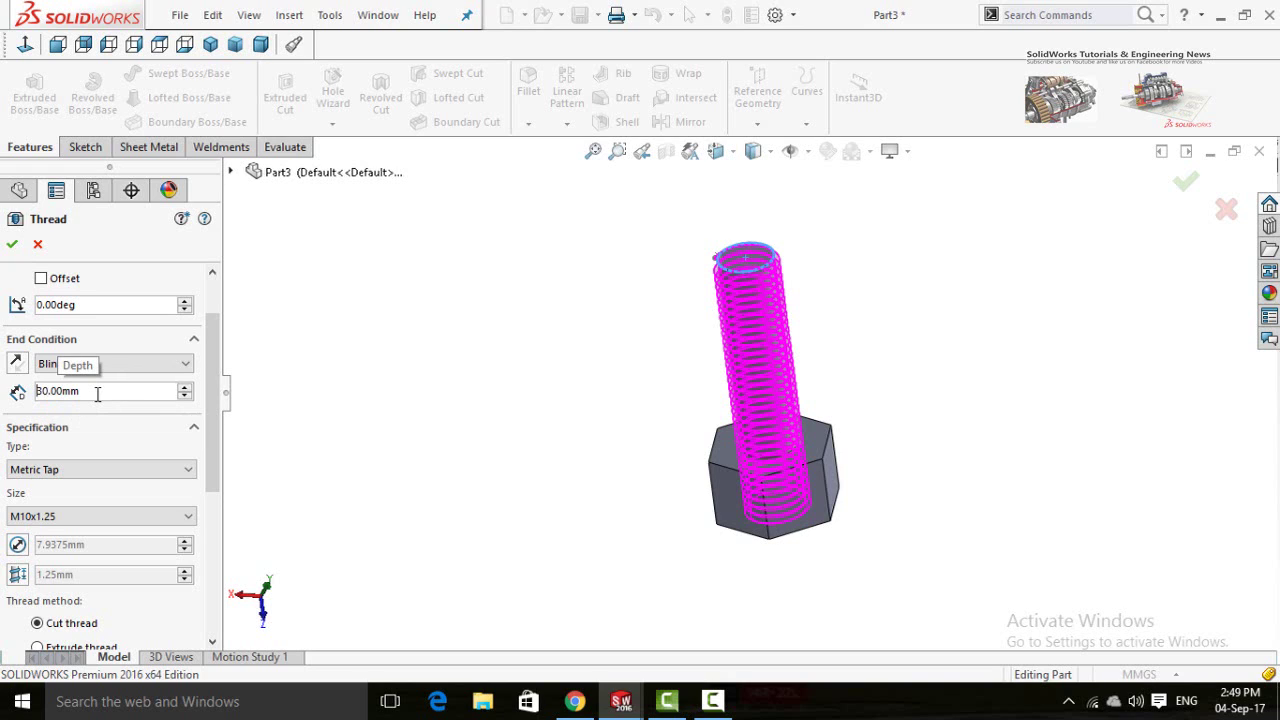
drag(214, 437, 210, 483)
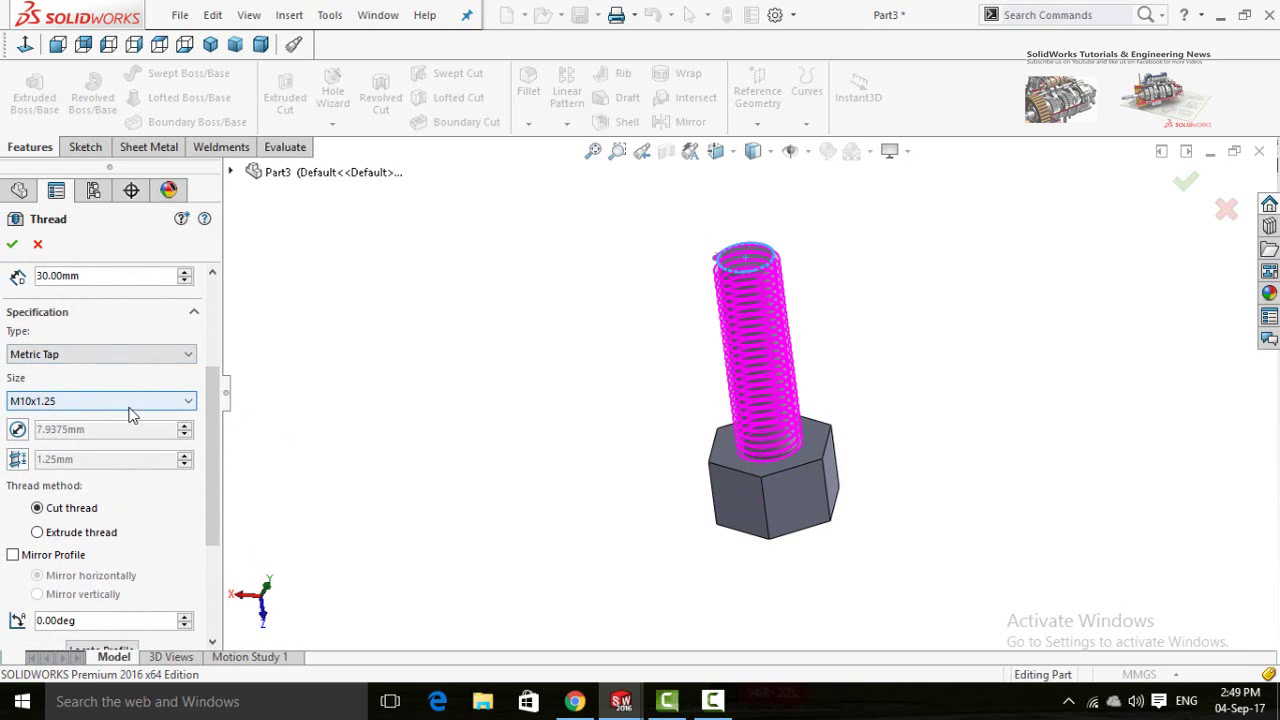
- Set the bolt thread's method to Extrude thread and create the thread on the shank
drag(217, 457, 217, 488)
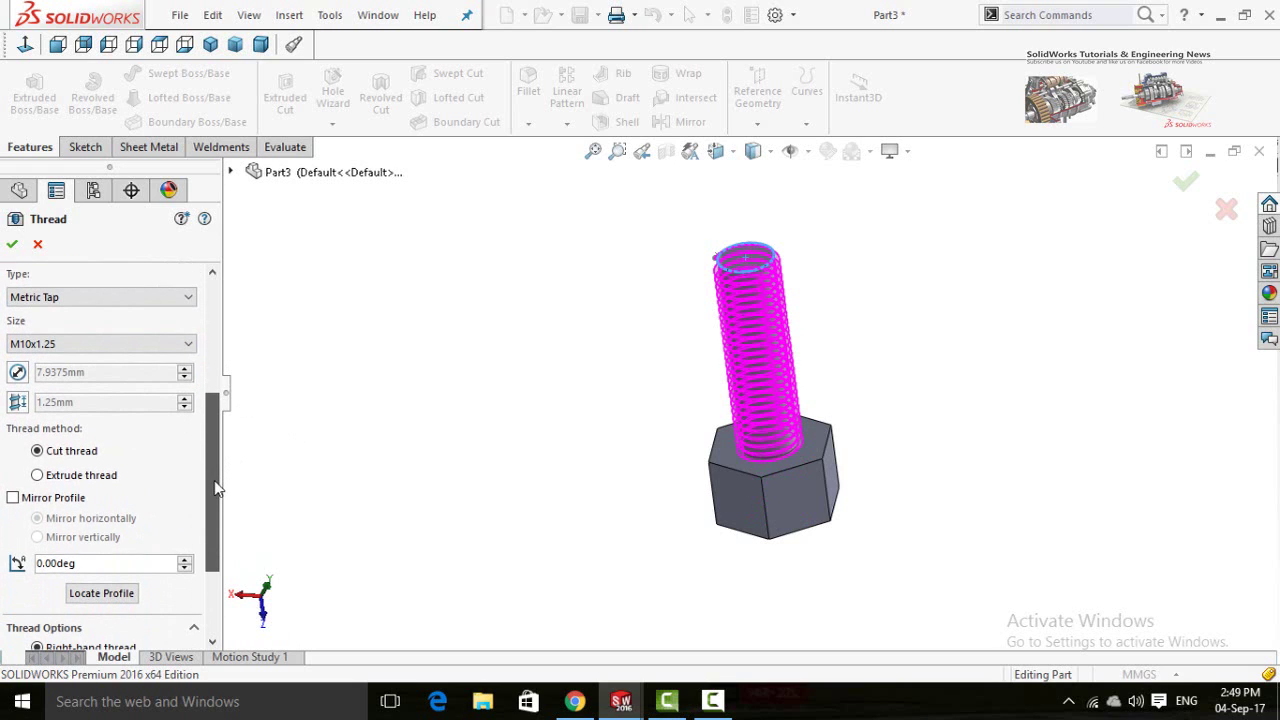
scroll(212, 497, down, 3)
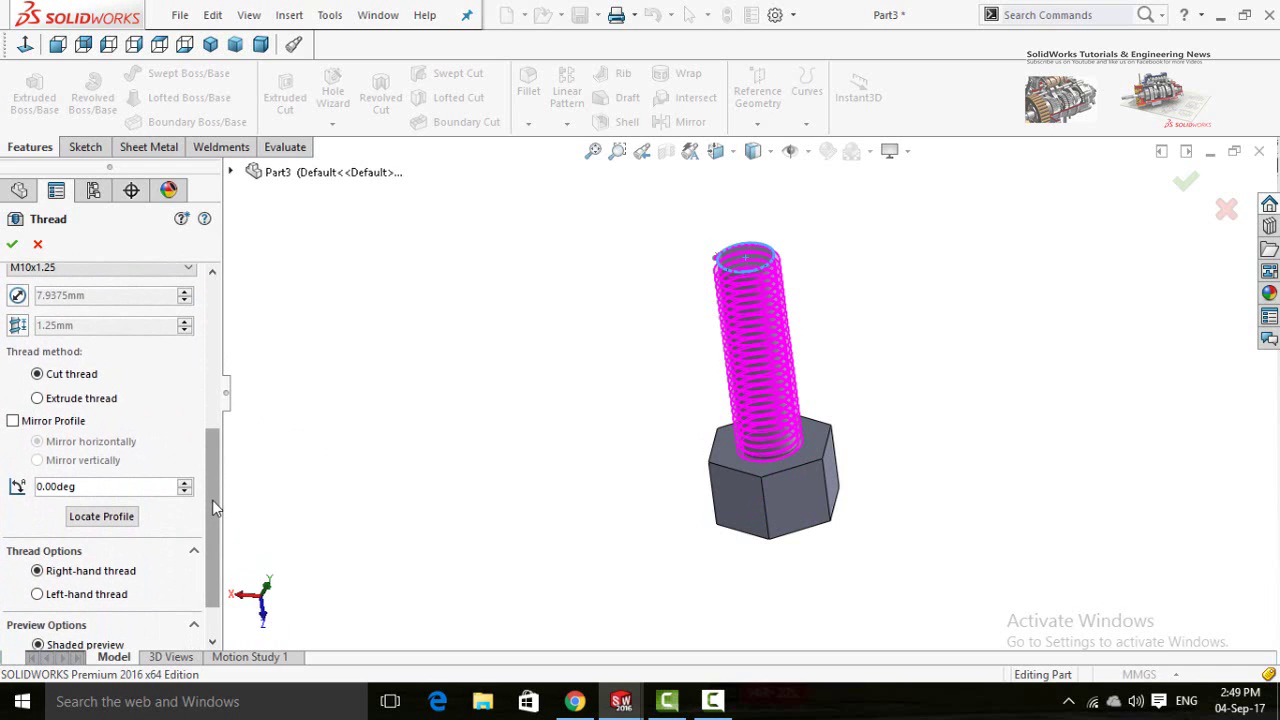
scroll(212, 500, down, 4)
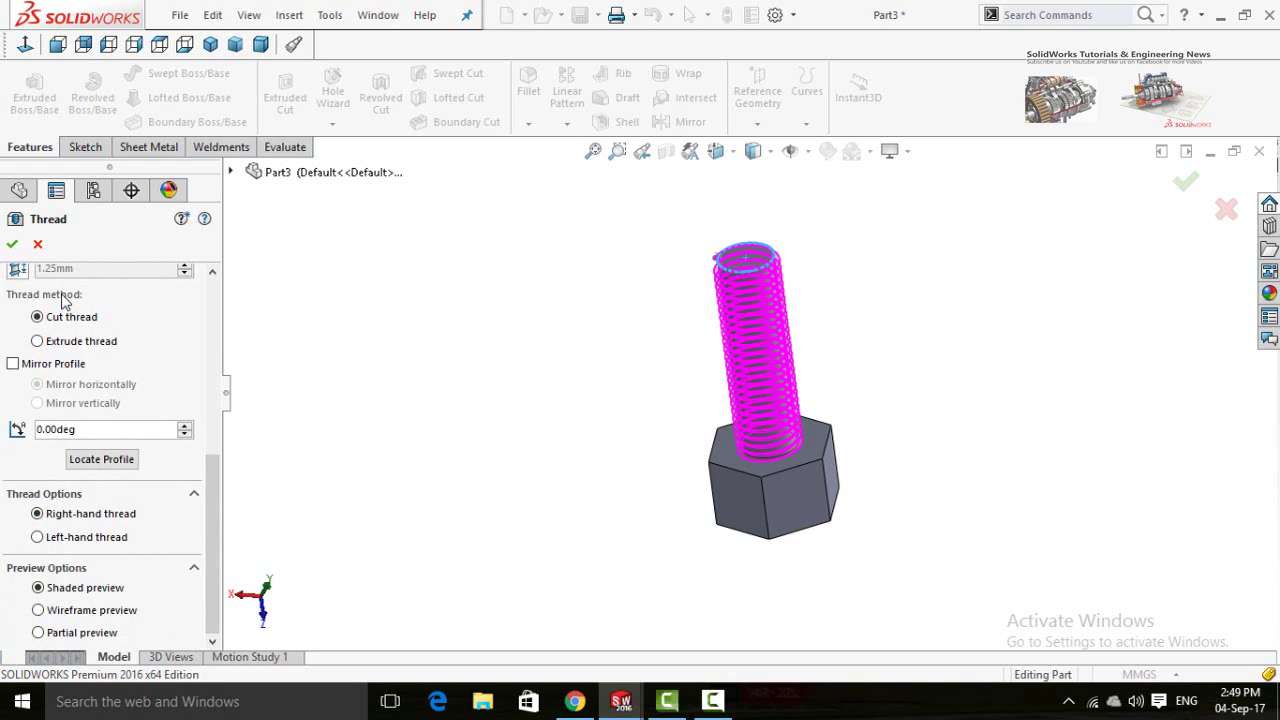
click(64, 342)
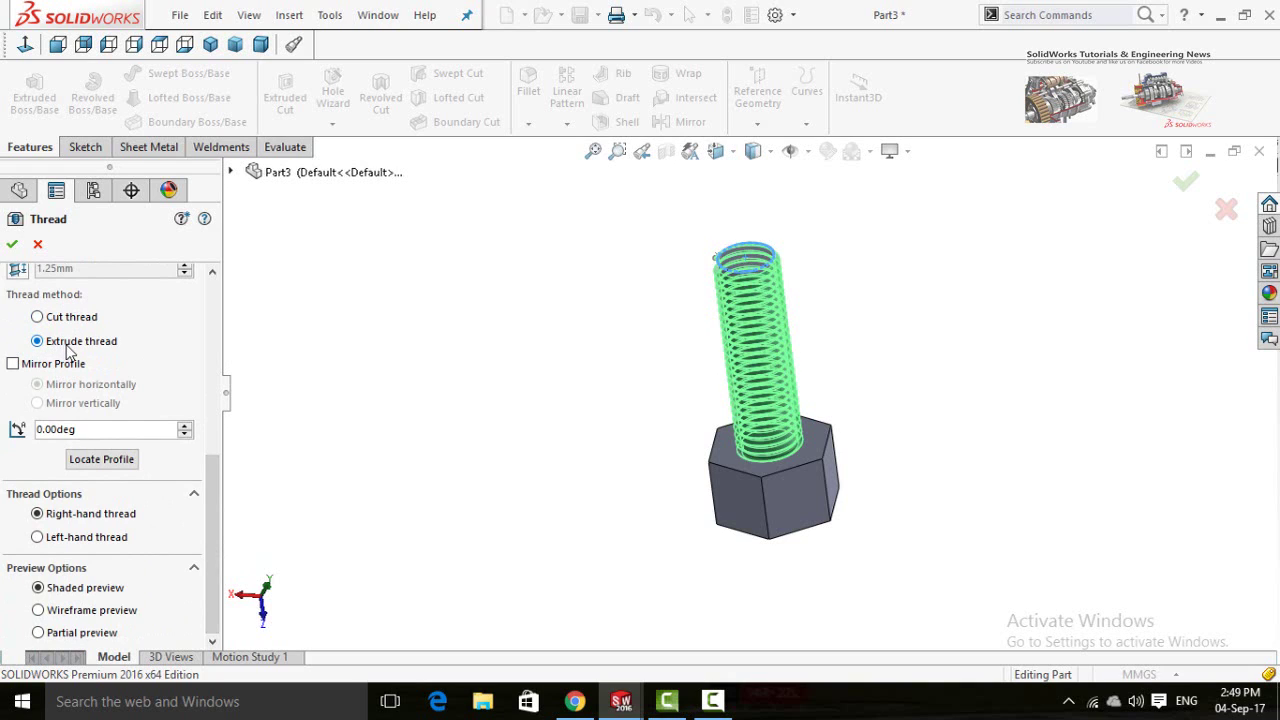
click(12, 245)
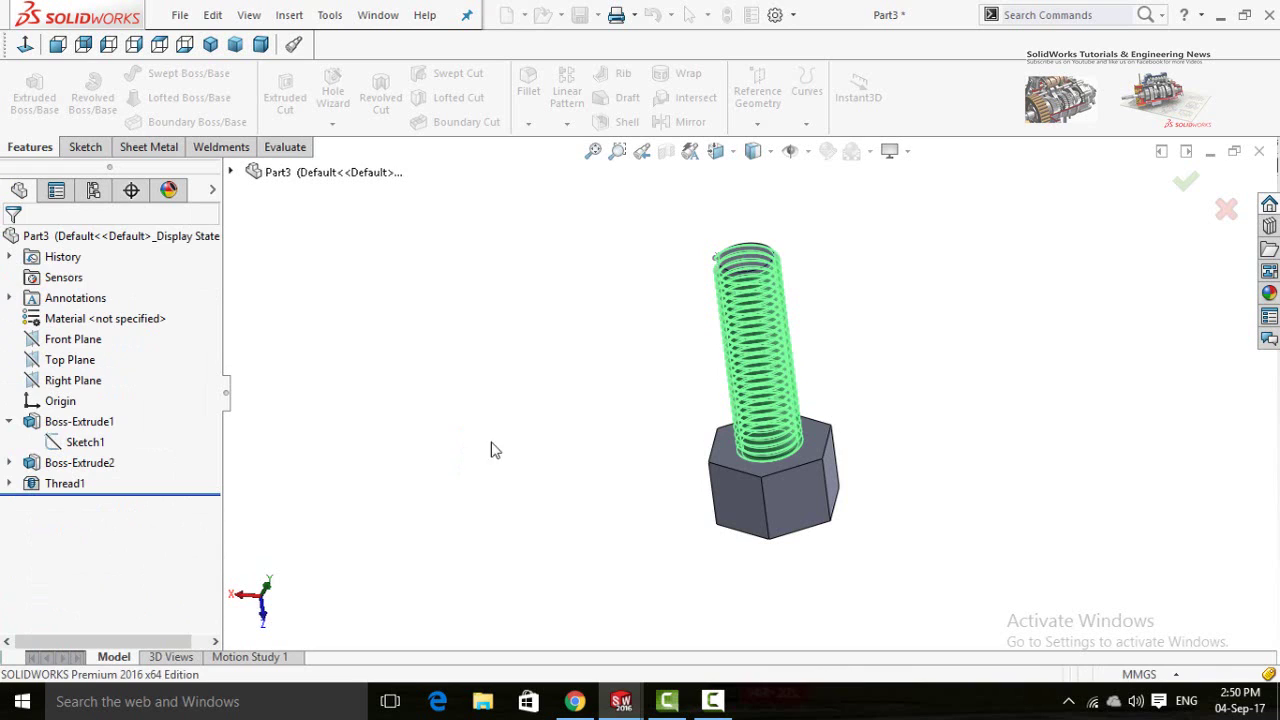
scroll(640, 465, down, 3)
middle_drag(632, 471, 557, 391)
scroll(688, 513, up, 3)
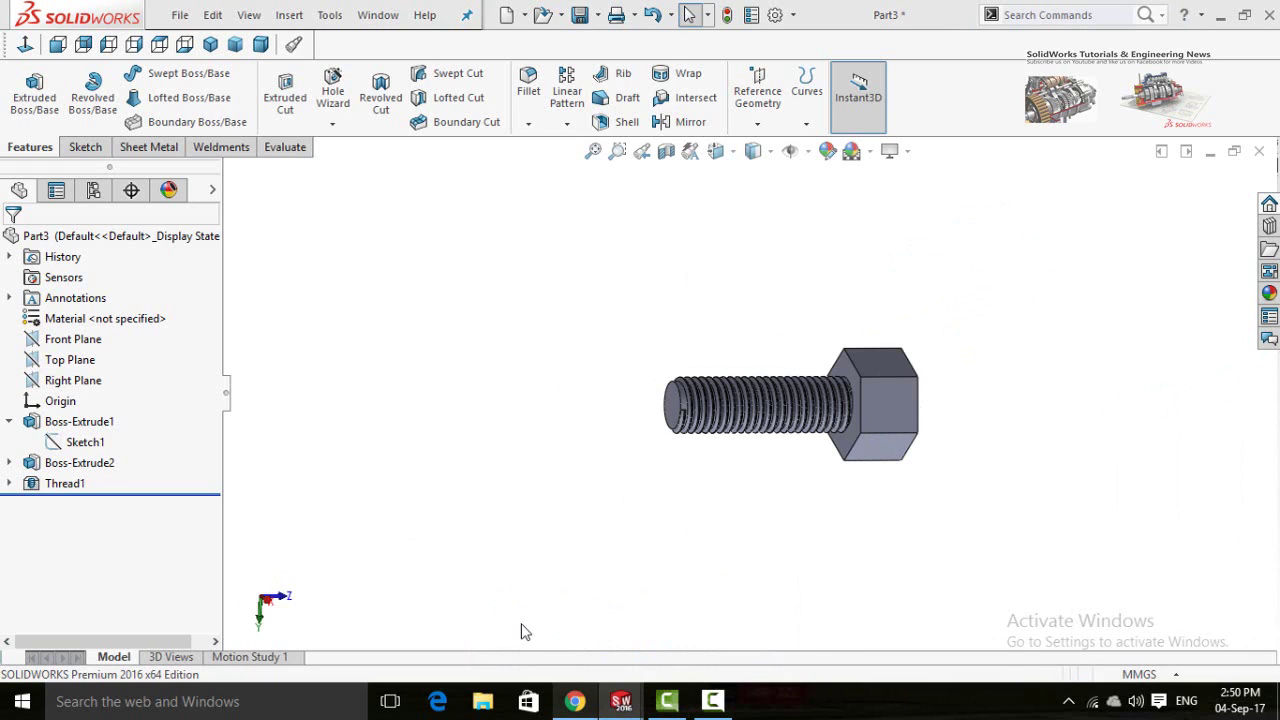
- Switch to the counterbored block part and save it on the Desktop with the file name part
key(ctrl+Tab)
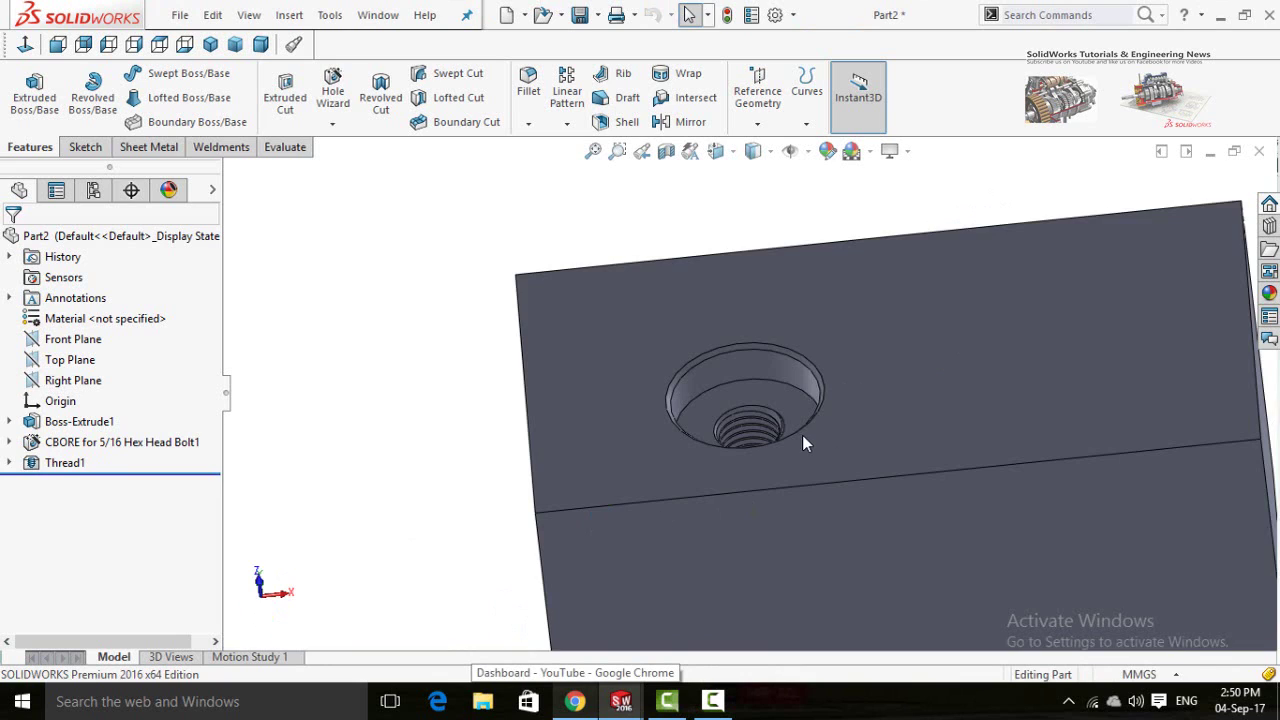
scroll(802, 435, up, 2)
mouse_move(505, 450)
middle_down()
mouse_move(586, 554)
mouse_move(531, 437)
mouse_move(505, 460)
middle_up()
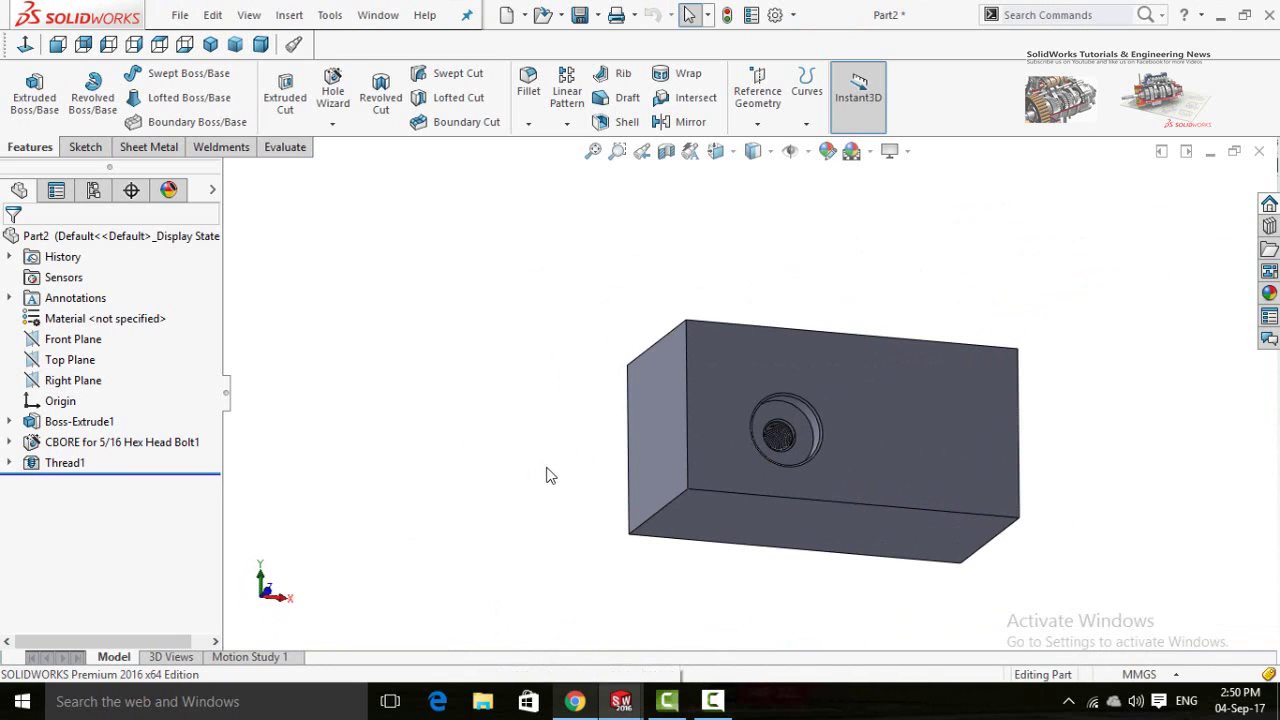
key(ctrl+s)
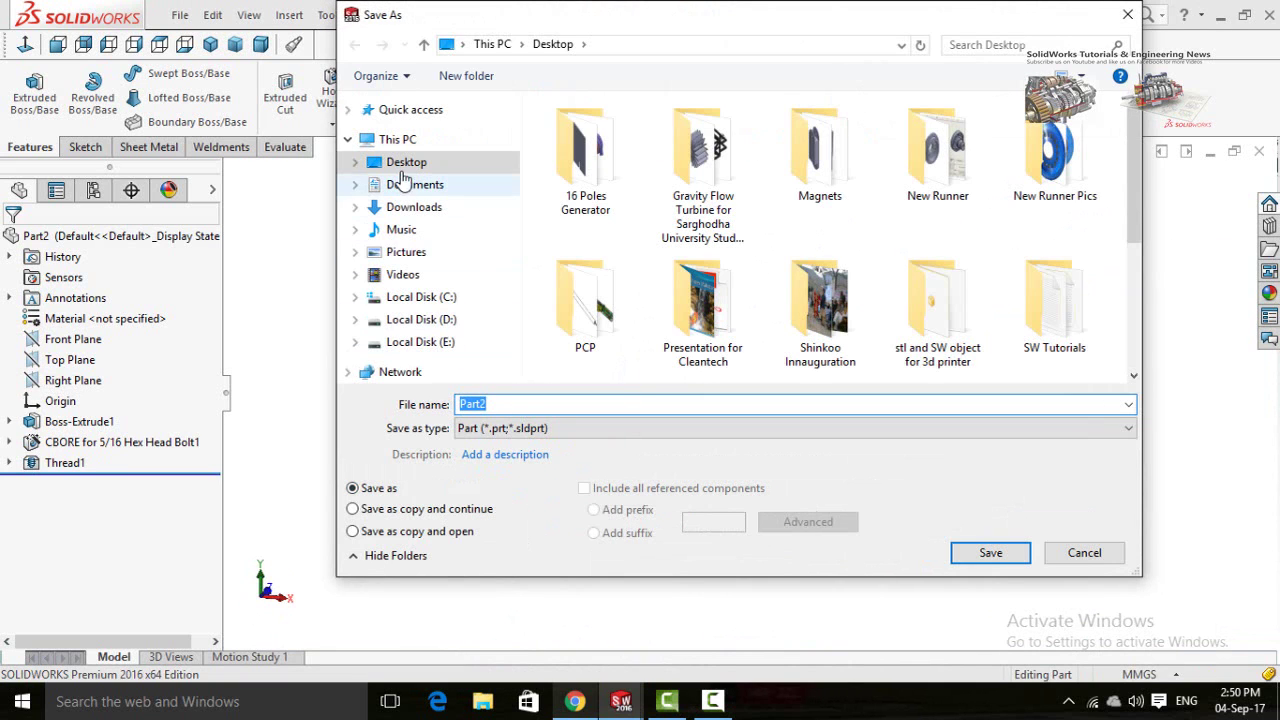
text(par)
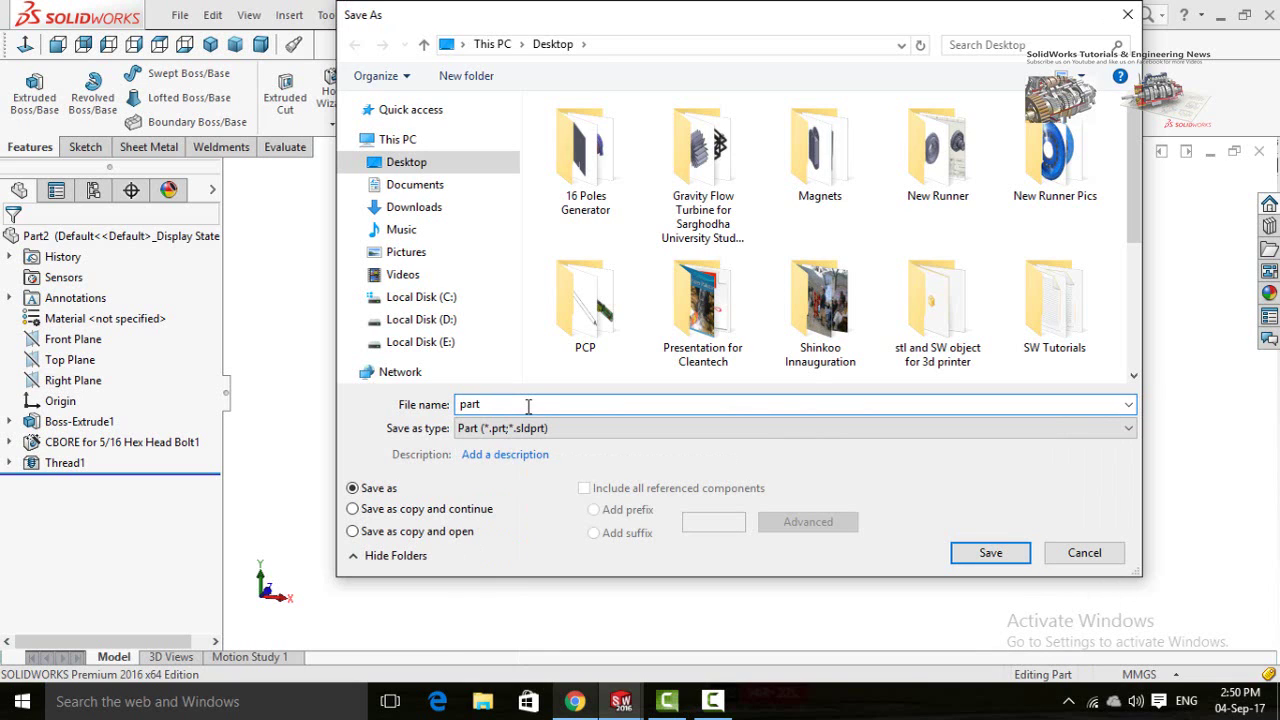
key(Return)
- Switch to the hex bolt part and save it with the file name bolt
mouse_move(621, 701)
click(724, 633)
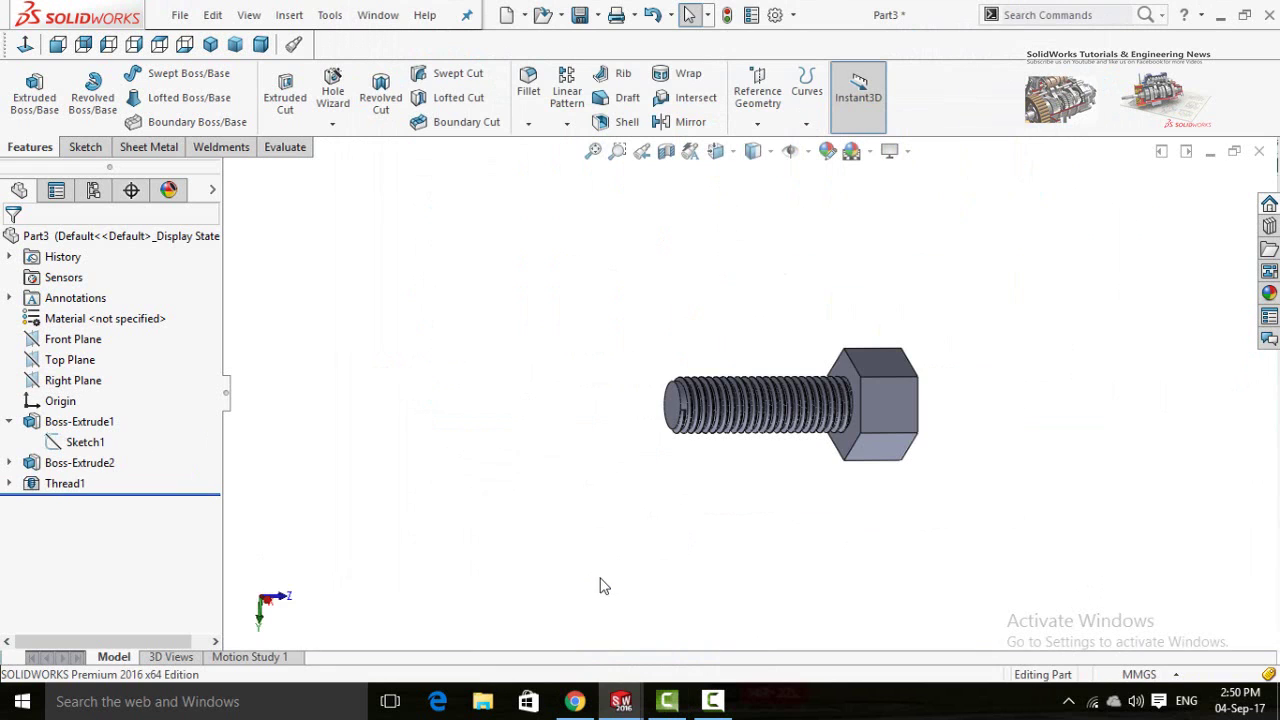
key(ctrl+s)
text(bolt)
key(Return)
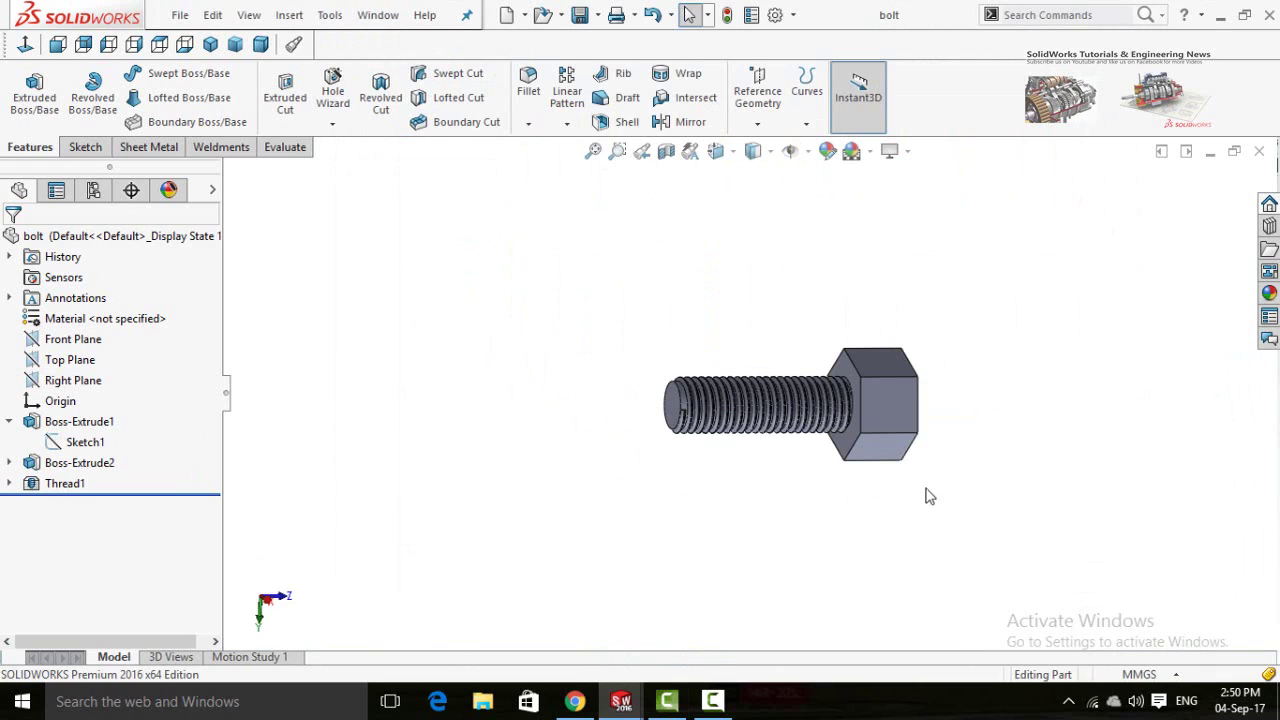
- Create a reference axis along the bolt shank from the helical thread face near its free end
middle_drag(828, 527, 657, 474)
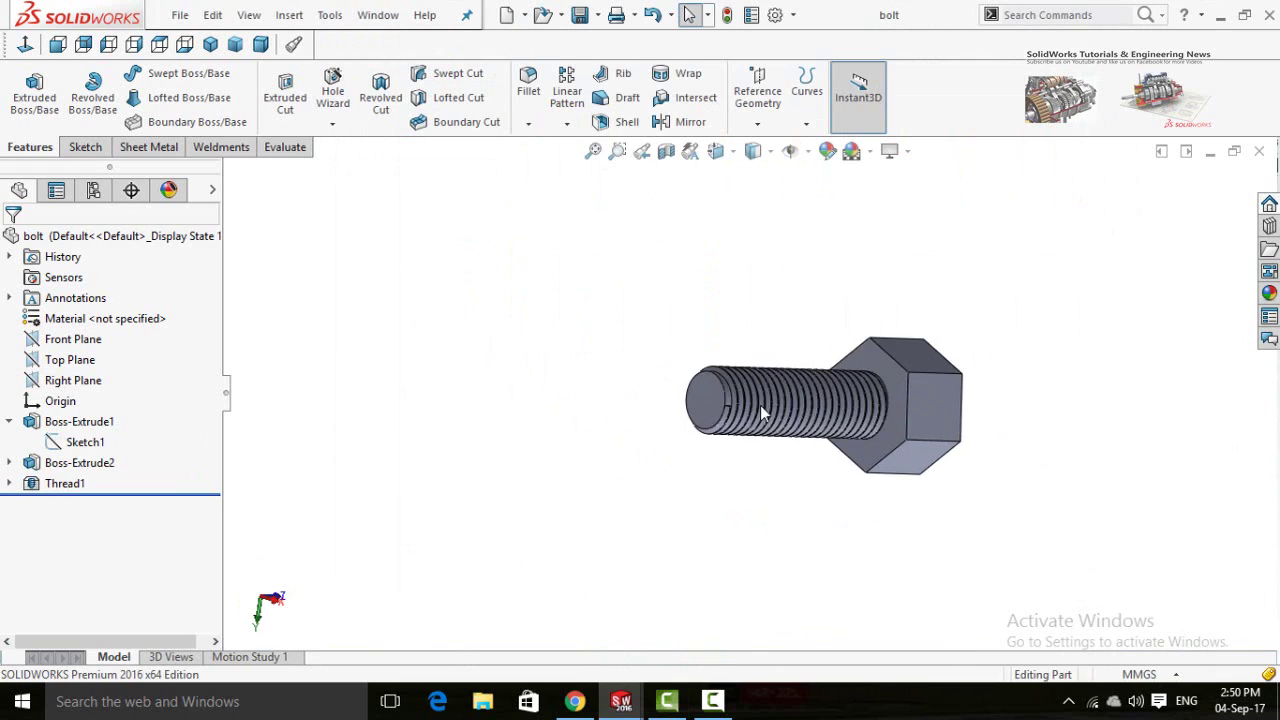
scroll(735, 393, down, 4)
scroll(735, 393, down, 3)
middle_drag(565, 461, 474, 462)
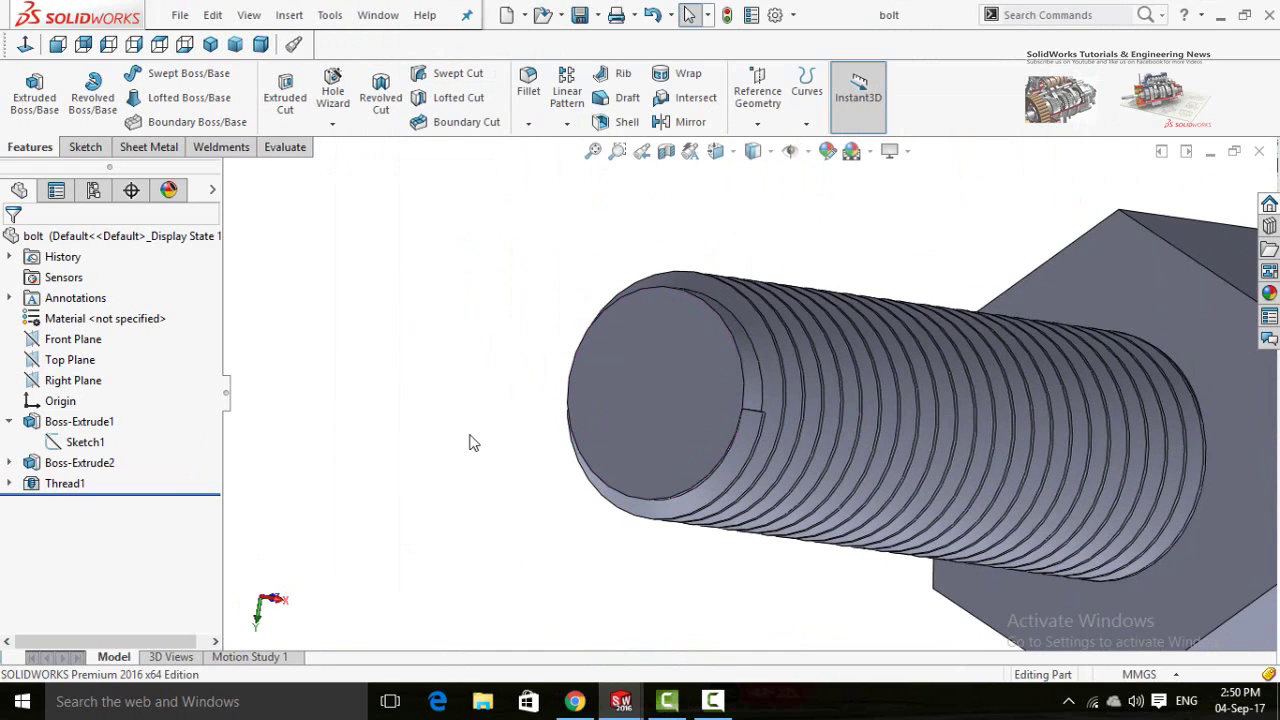
click(744, 113)
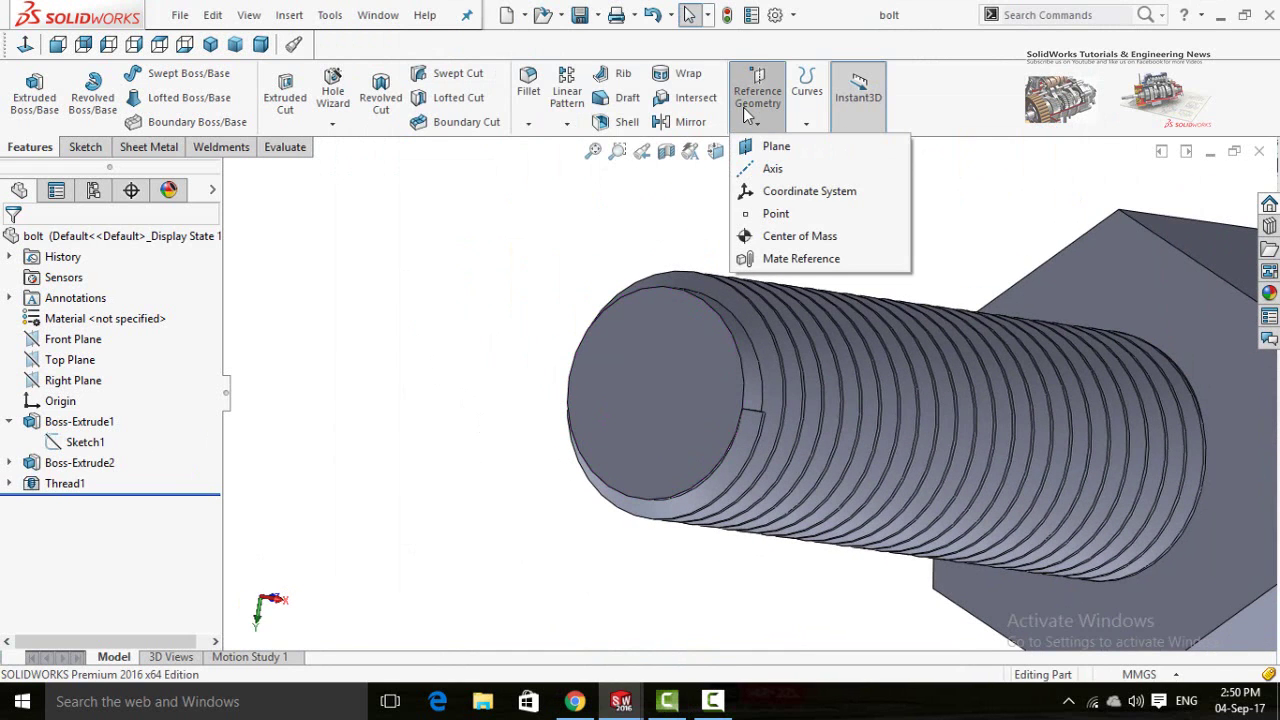
click(771, 168)
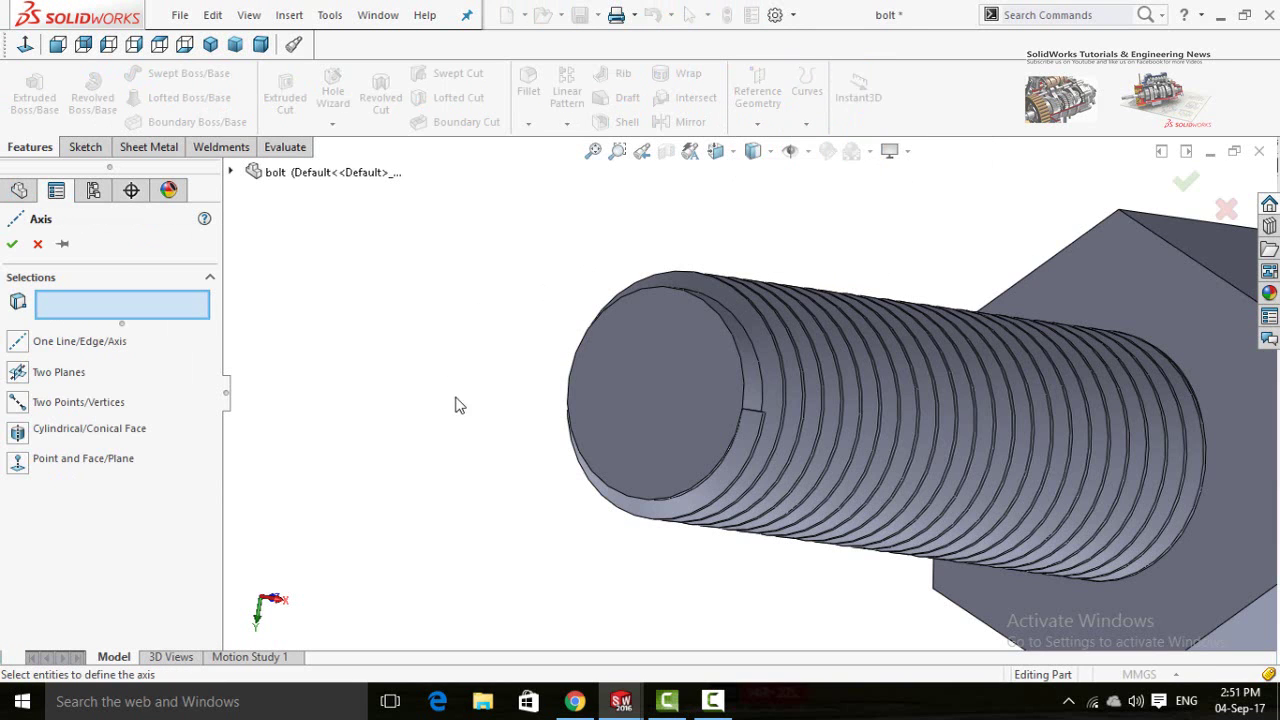
middle_drag(563, 487, 536, 491)
click(556, 411)
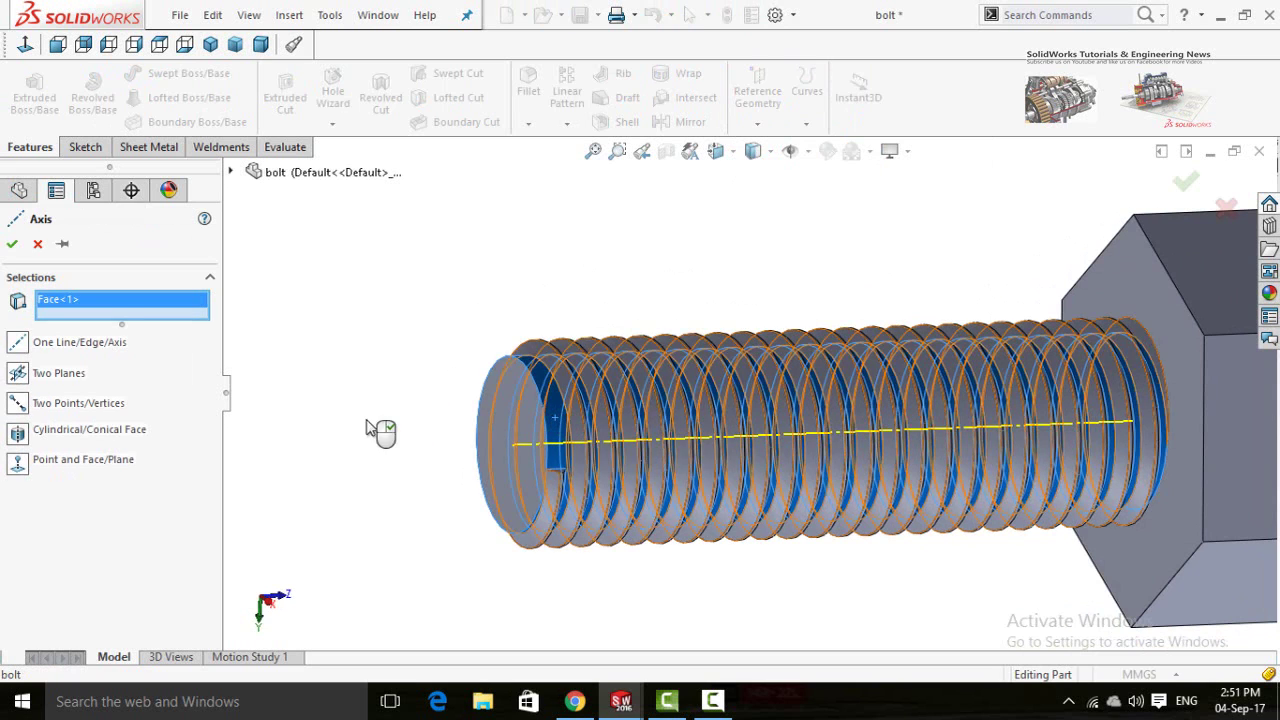
click(11, 246)
key(f)
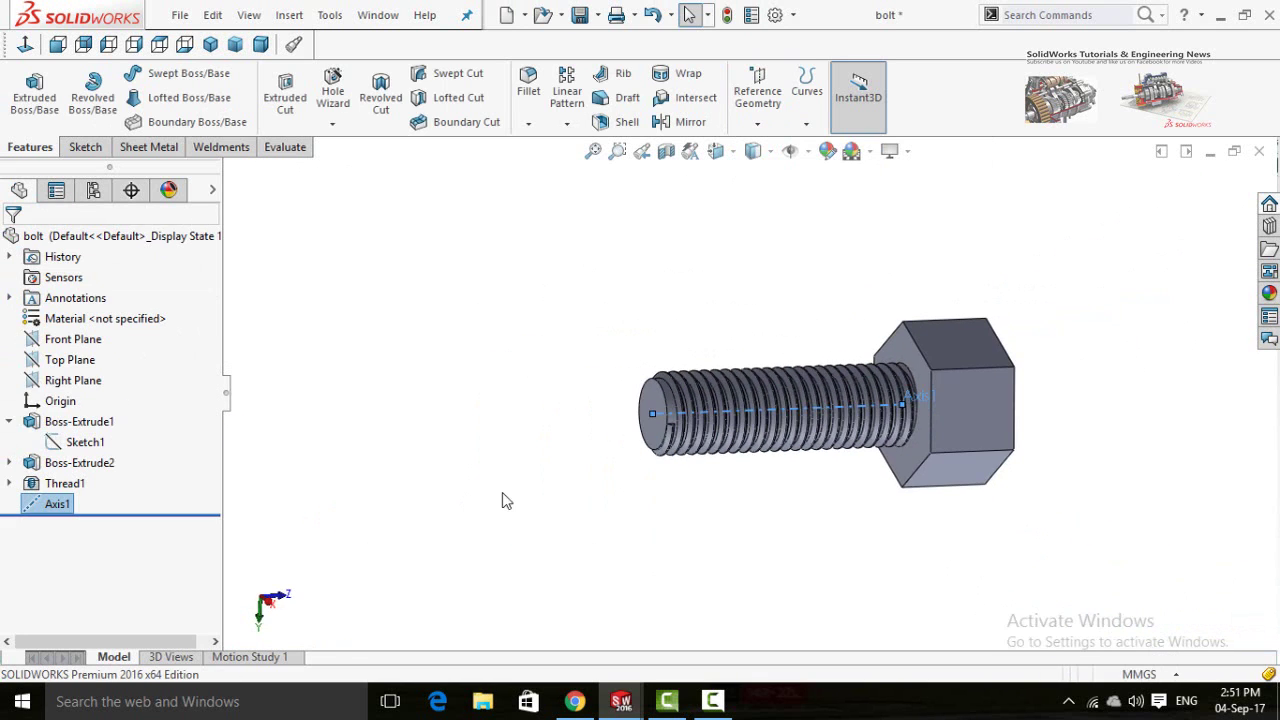
mouse_move(644, 525)
middle_down()
mouse_move(586, 517)
mouse_move(660, 519)
middle_up()
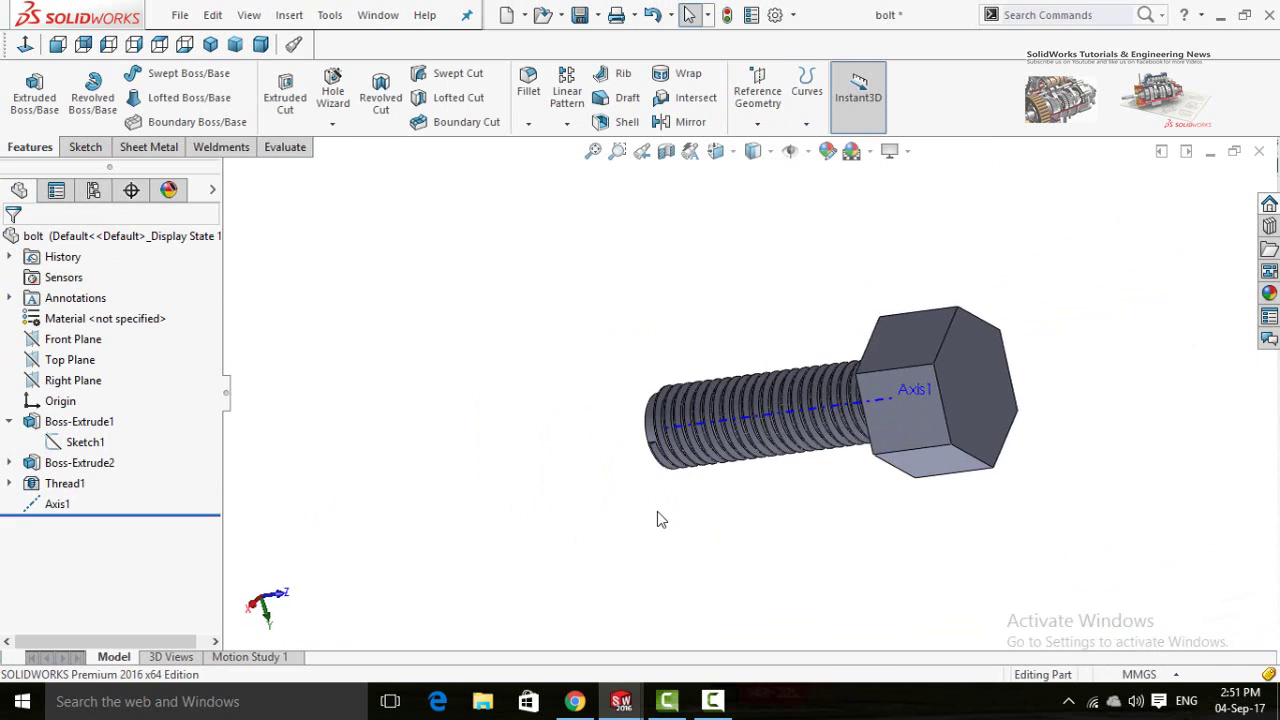
- Create a new assembly and place the counterbored block, part, as its first component
key(ctrl+n)
click(588, 284)
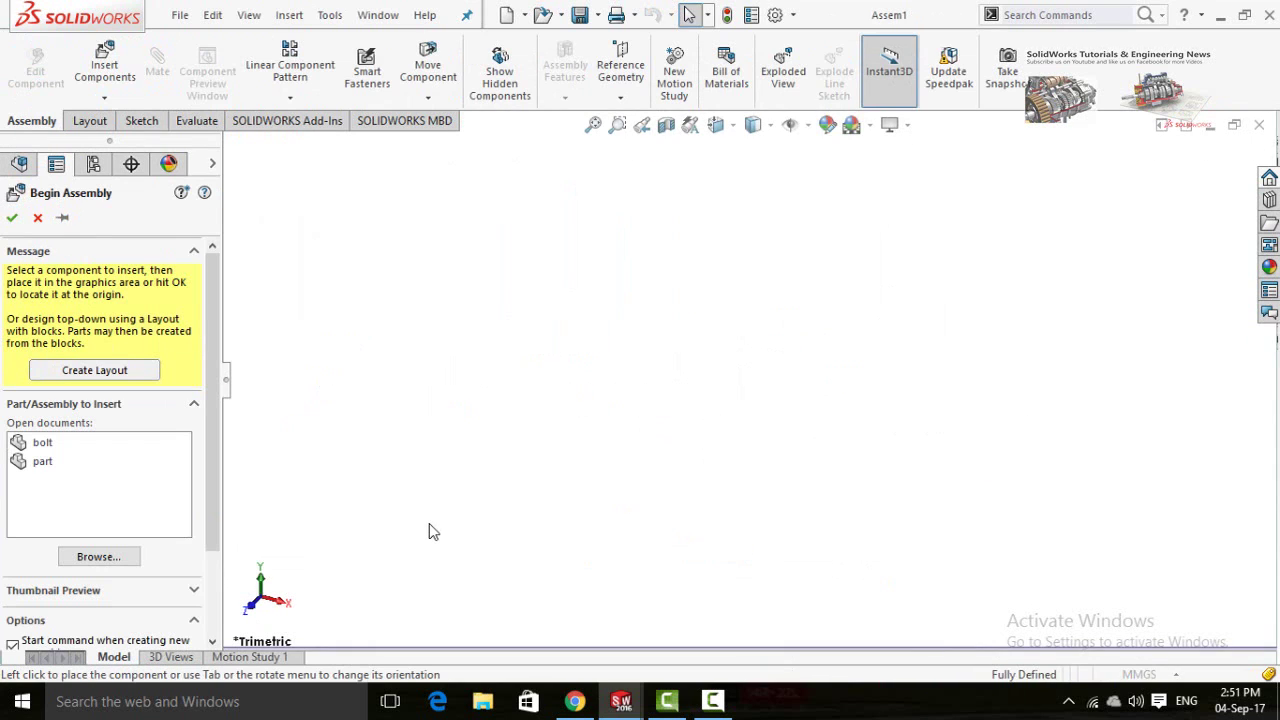
click(43, 463)
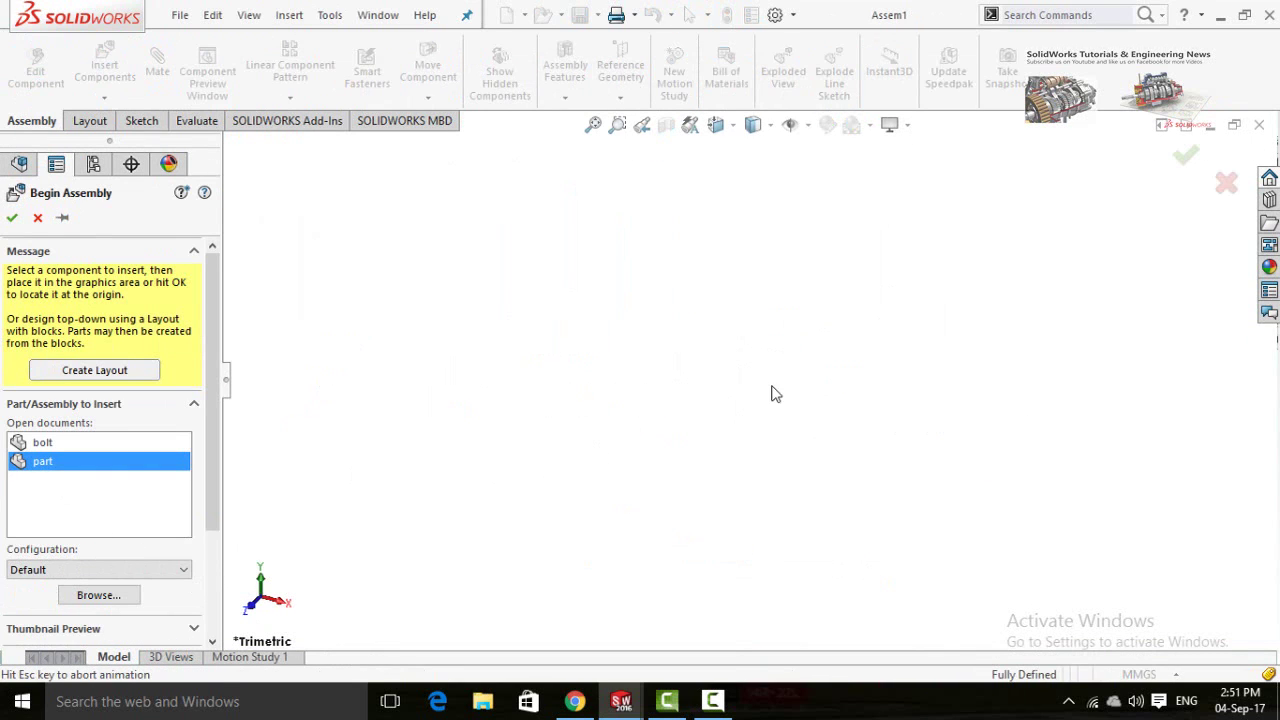
click(484, 514)
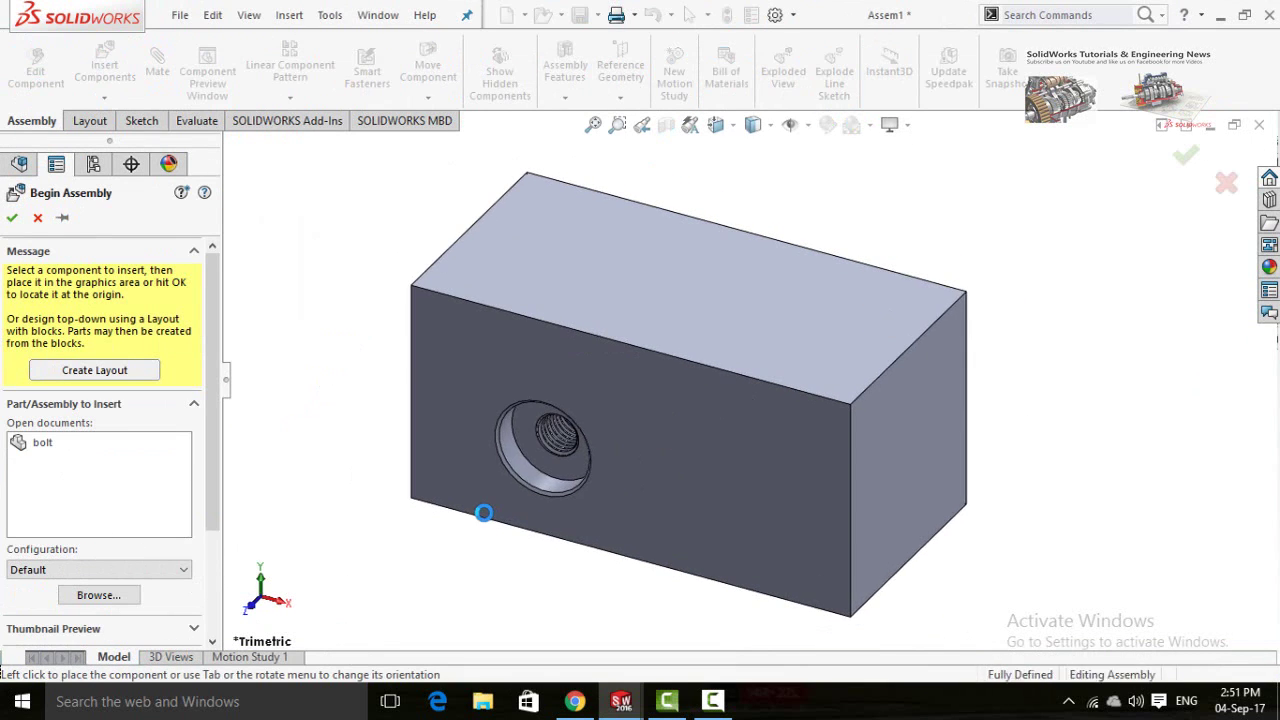
- Insert the bolt into the assembly beside the block, on the side of the counterbored hole
click(104, 66)
click(41, 427)
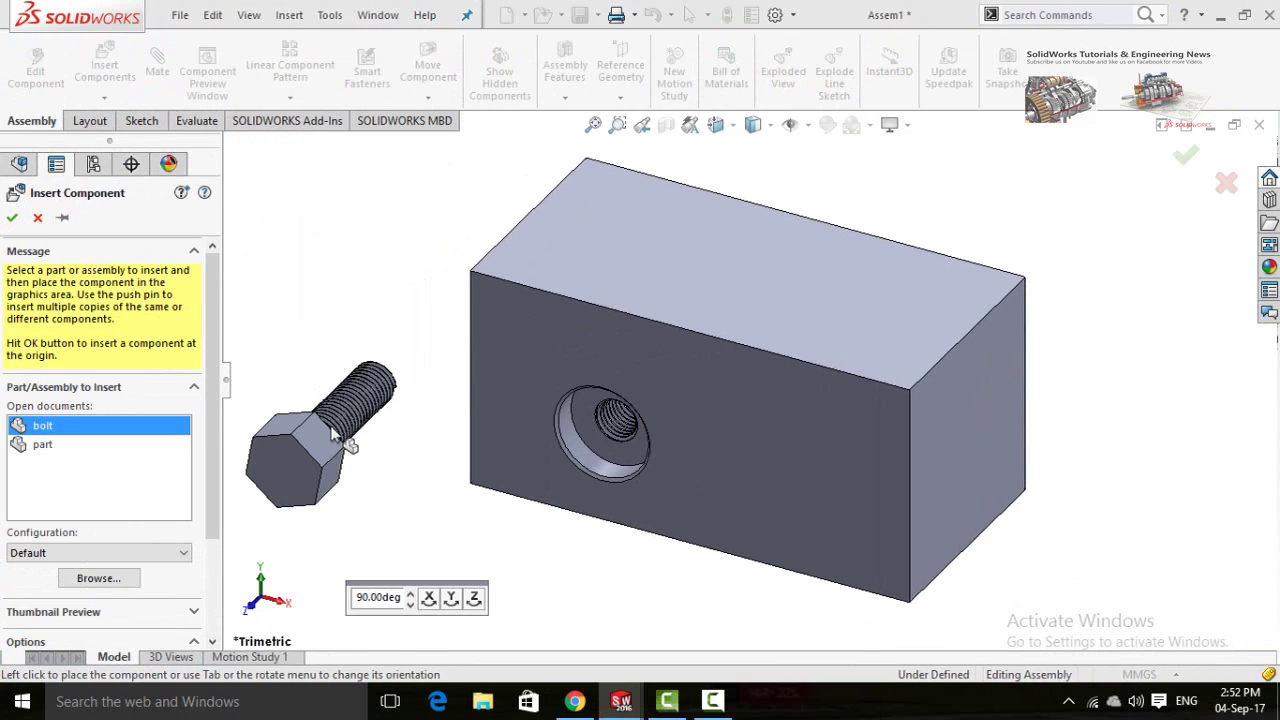
click(381, 400)
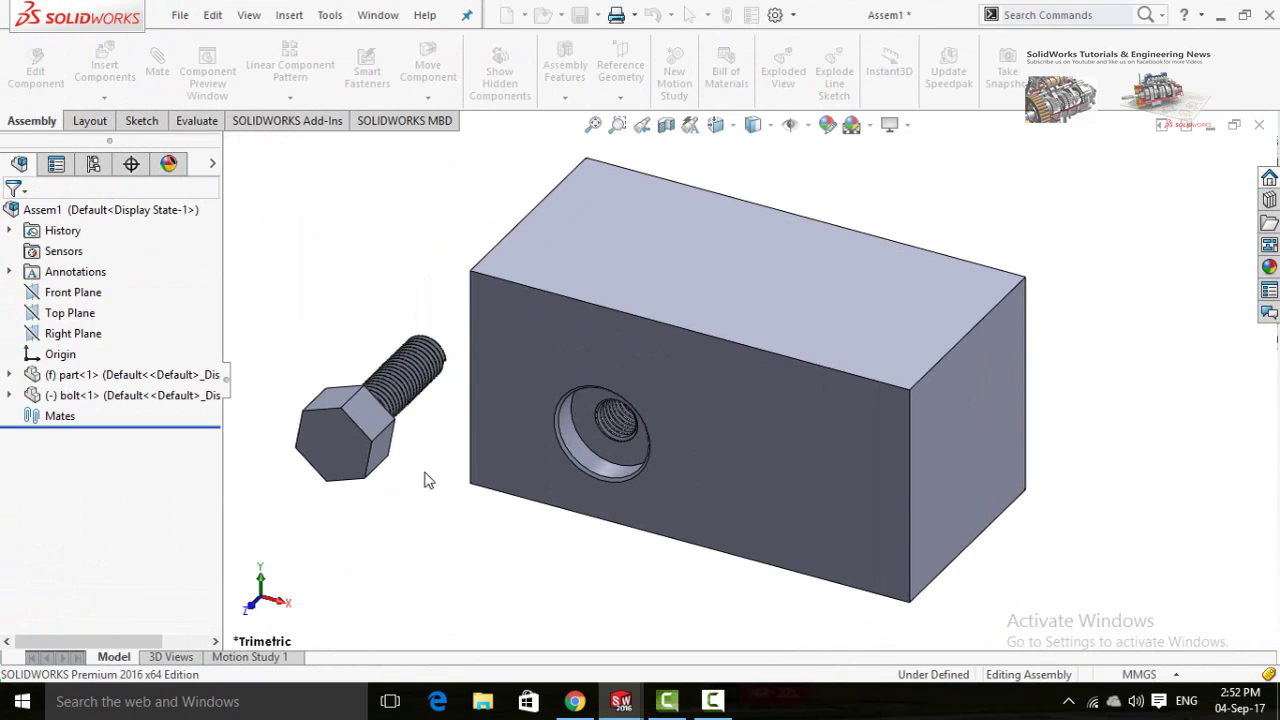
- Add a Concentric mate between the block's cylindrical counterbore face and the bolt's Axis1, leaving rotation unlocked
middle_drag(413, 459, 613, 478)
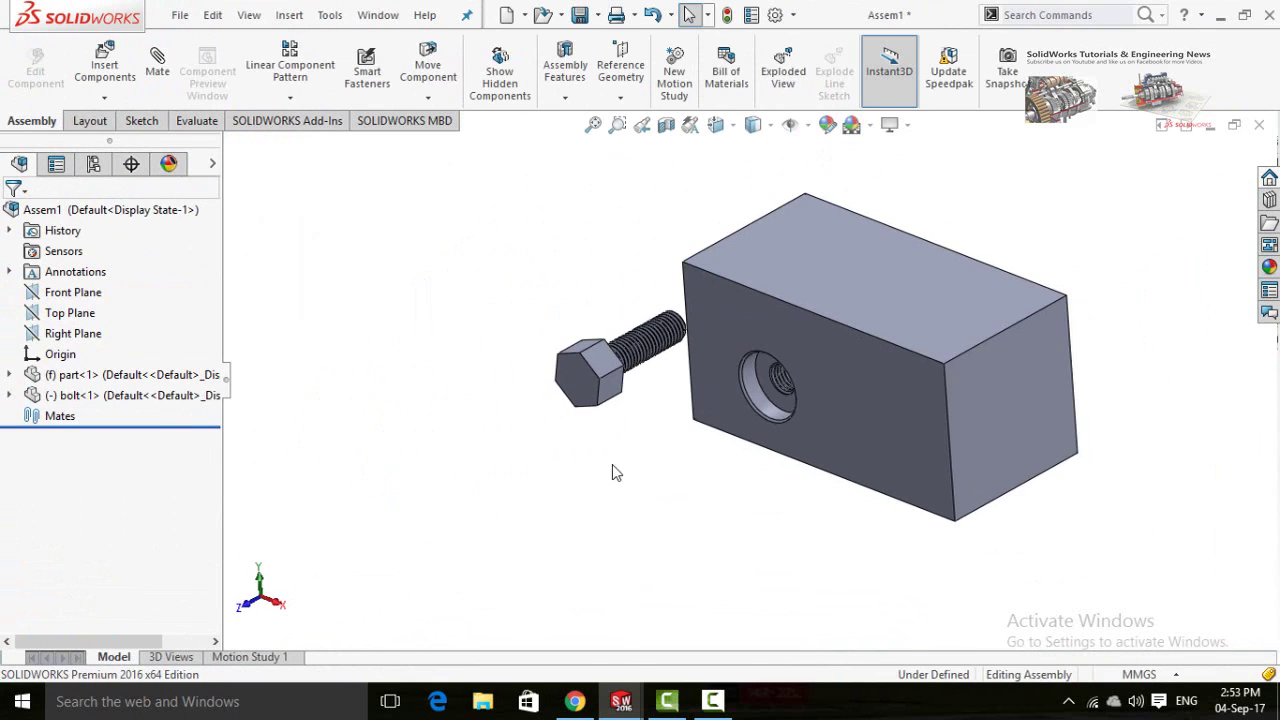
scroll(645, 316, down, 3)
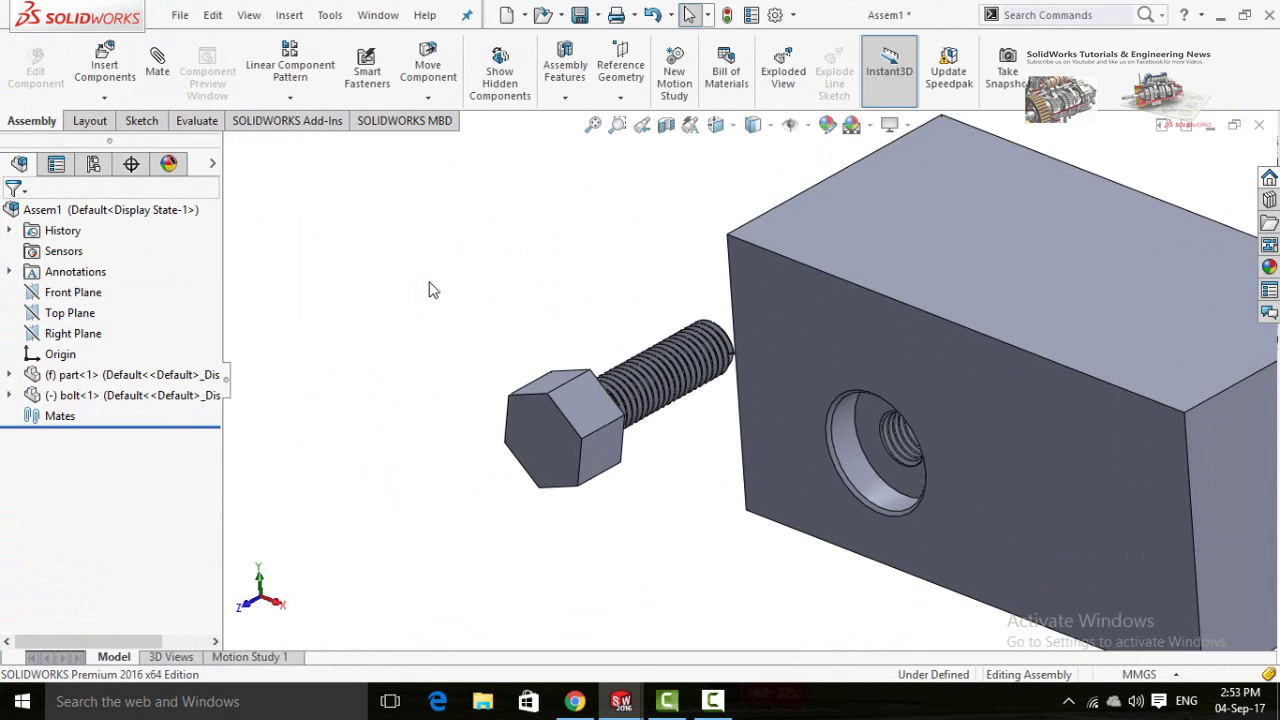
click(850, 470)
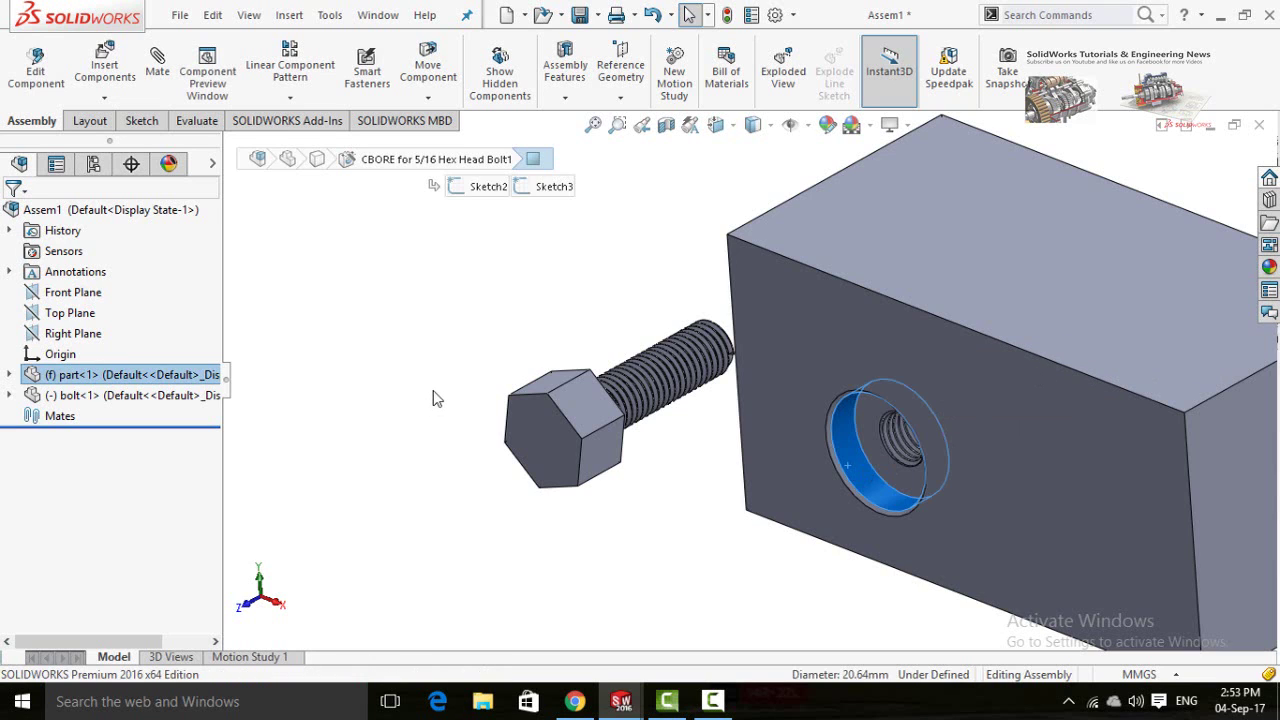
key(m)
key(z)
key(z)
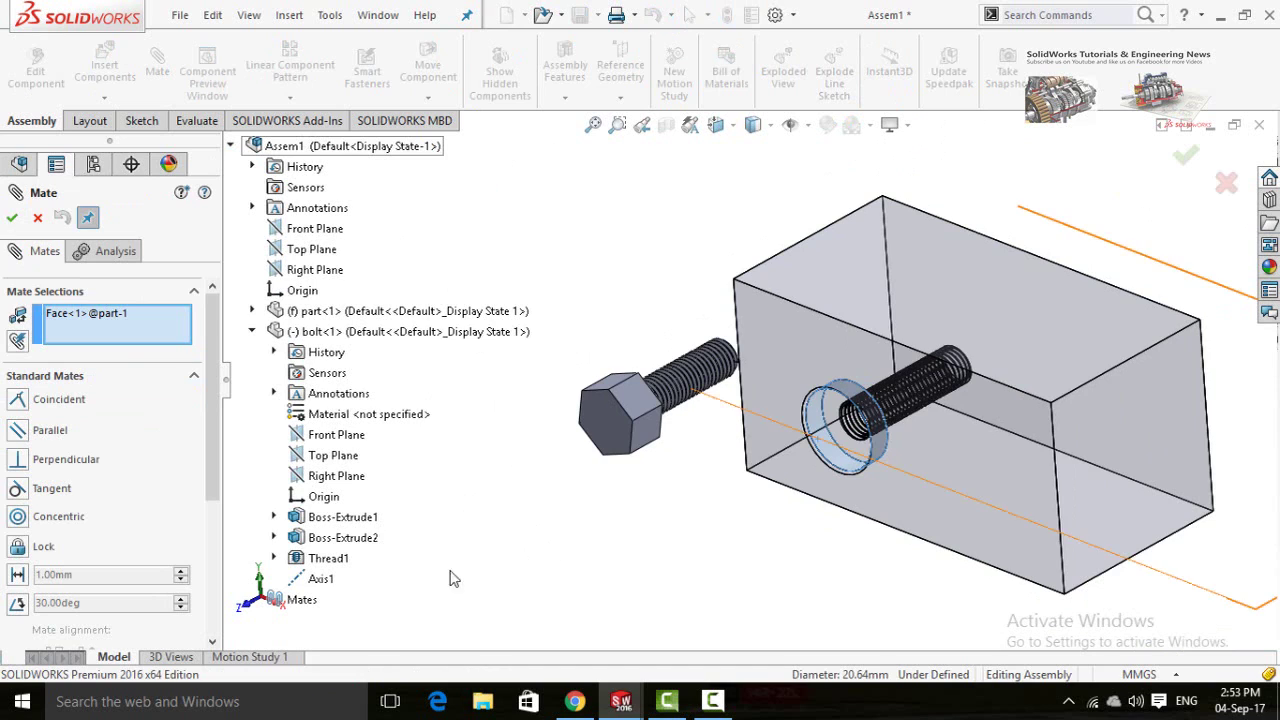
click(318, 580)
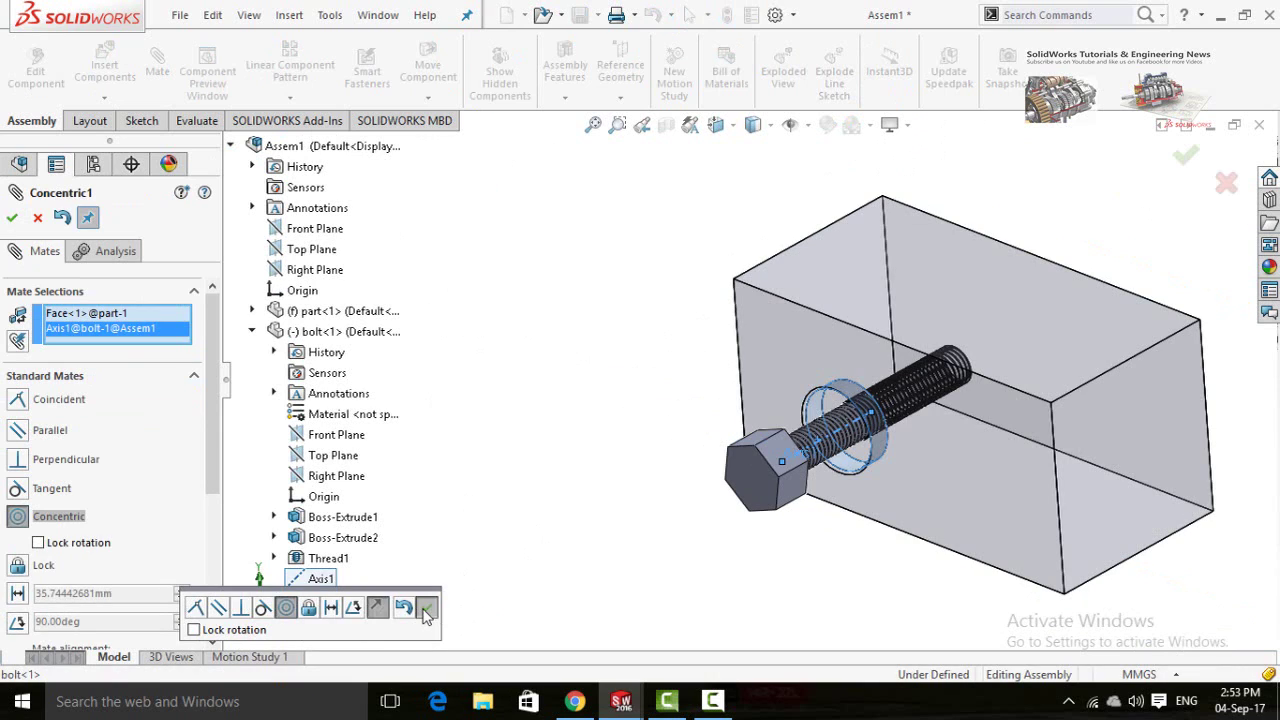
click(426, 609)
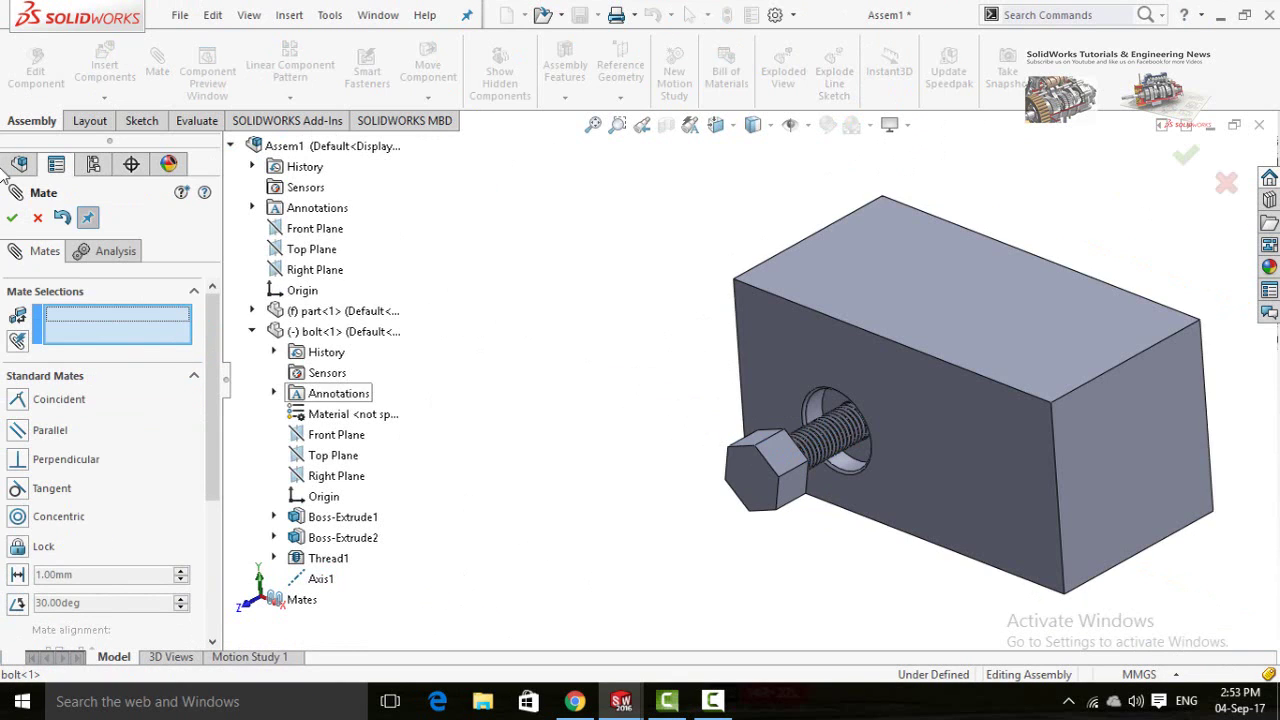
click(10, 222)
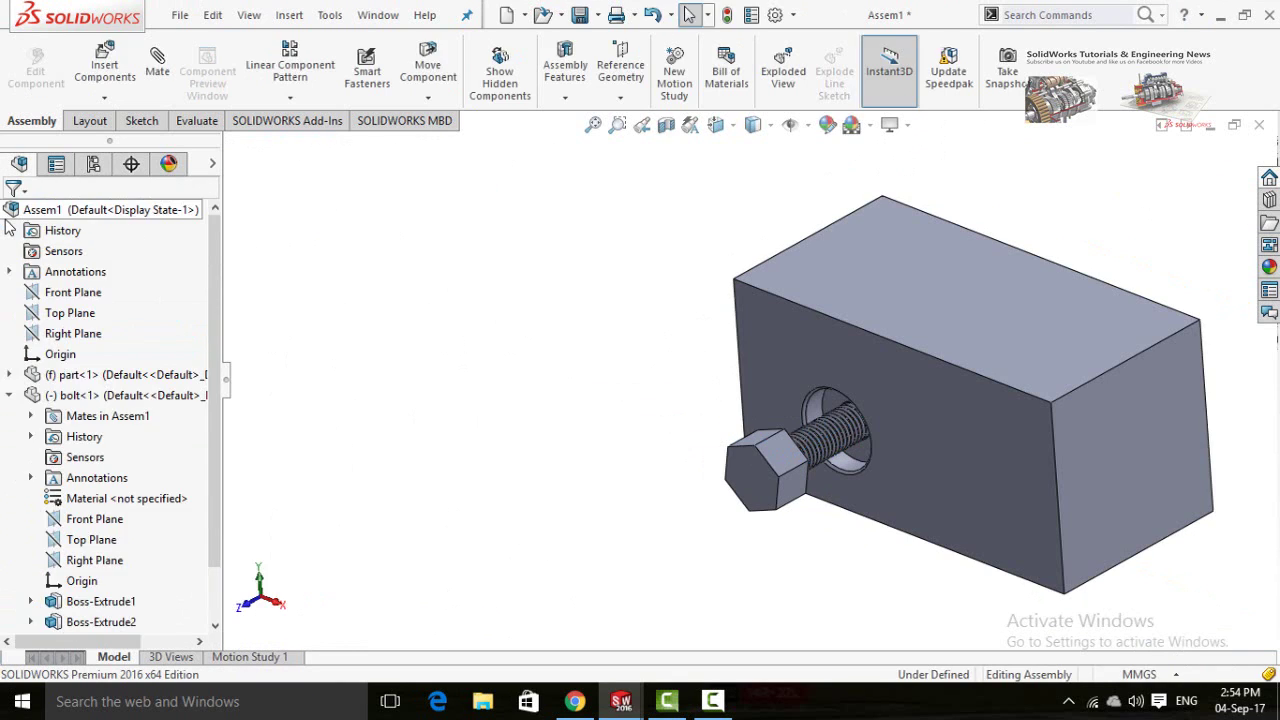
- Start a Screw mechanical mate between the bolt's Axis1 and the circular edge of the block's counterbore
scroll(990, 560, down, 5)
scroll(491, 398, up, 4)
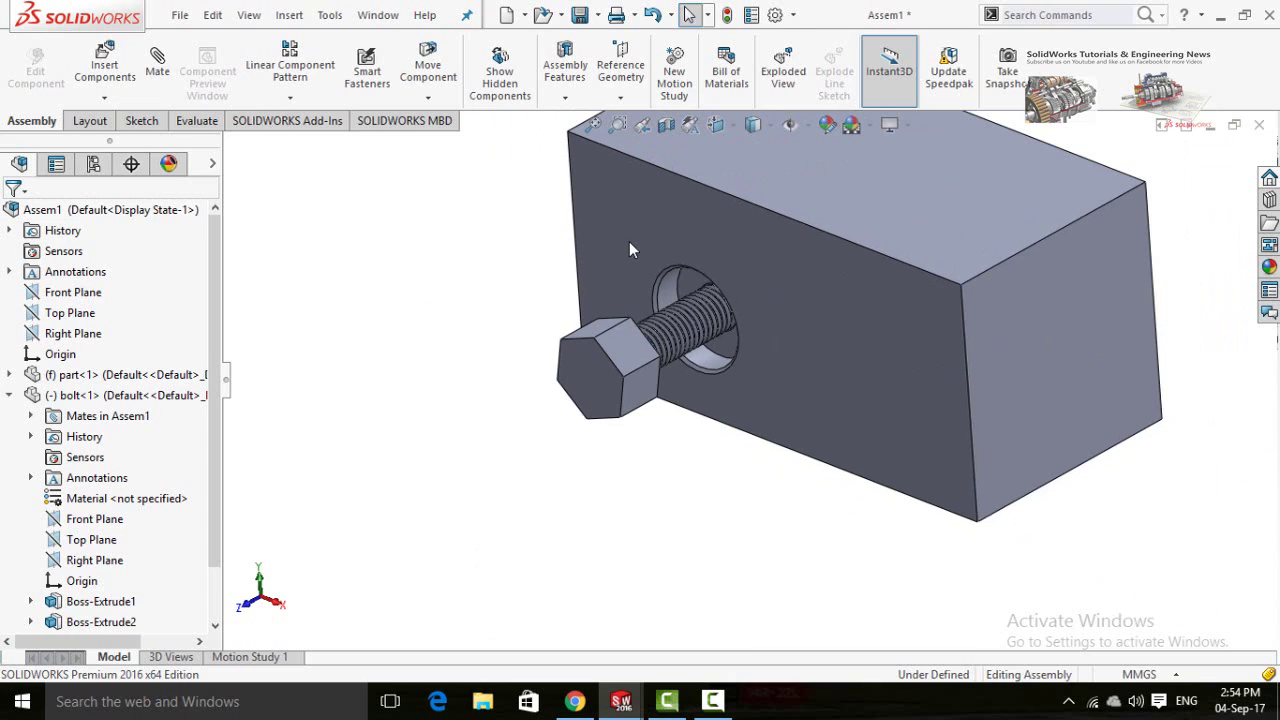
scroll(629, 249, down, 2)
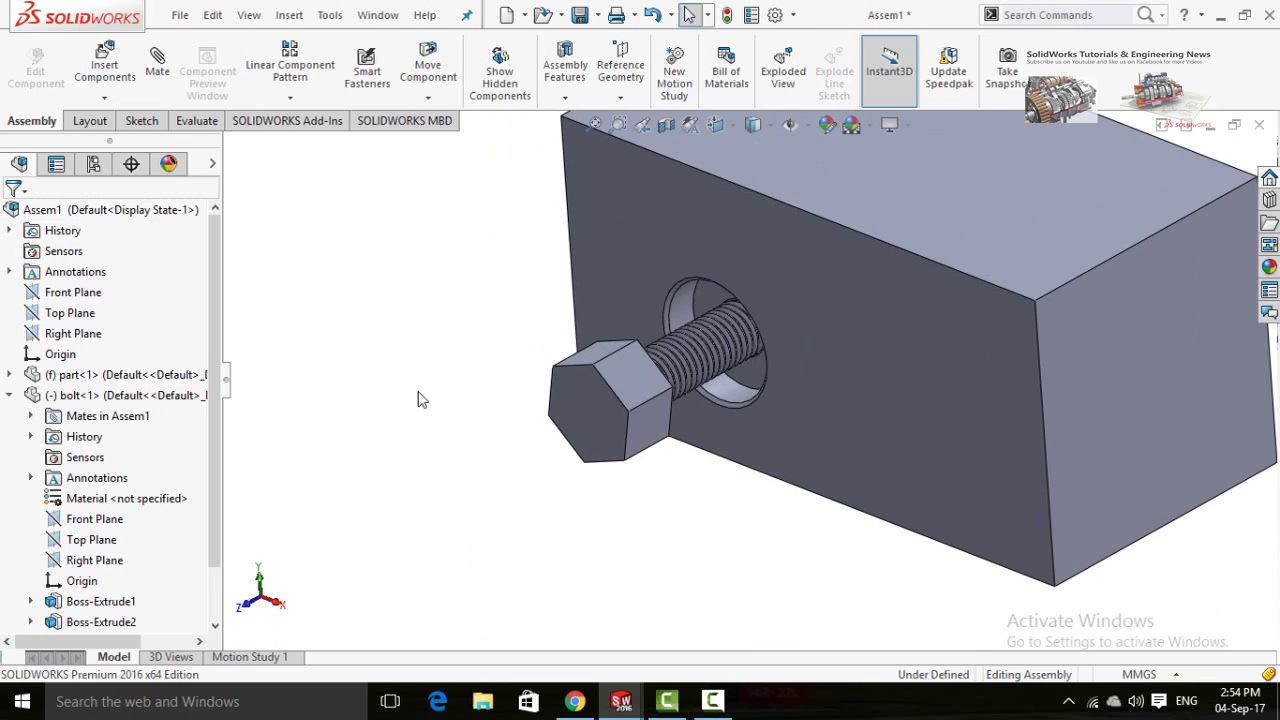
click(157, 72)
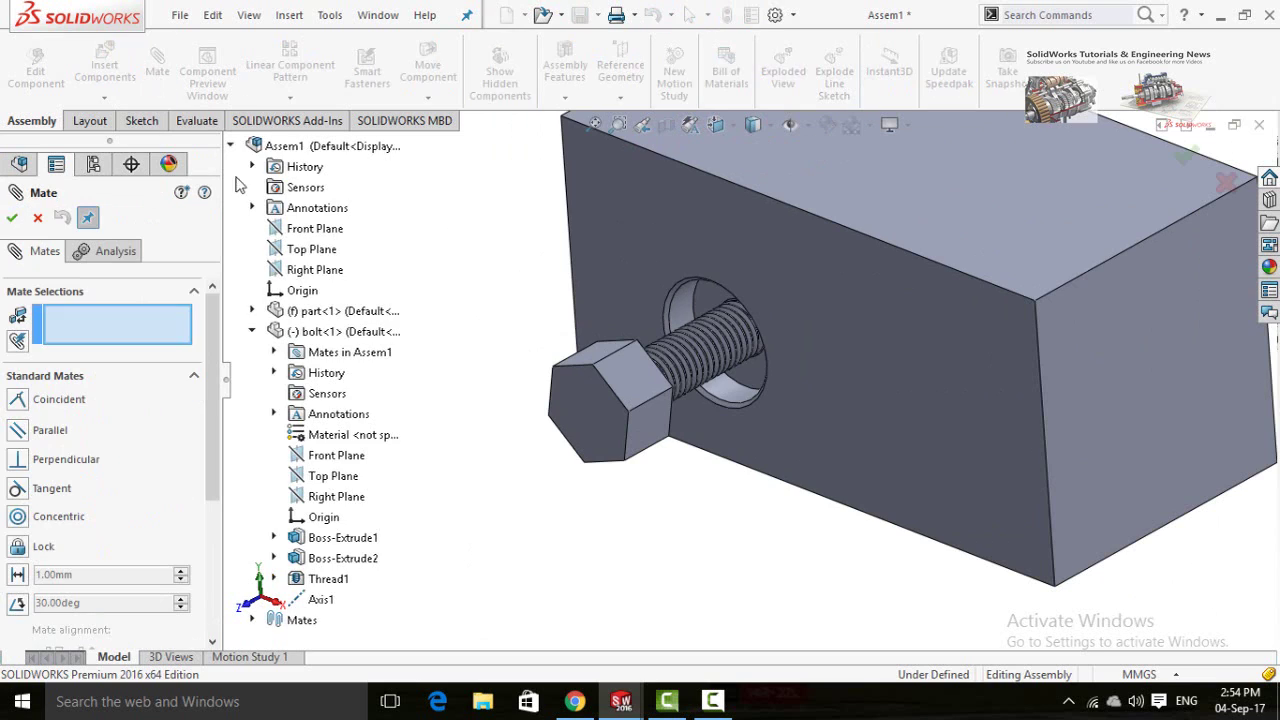
scroll(205, 420, down, 5)
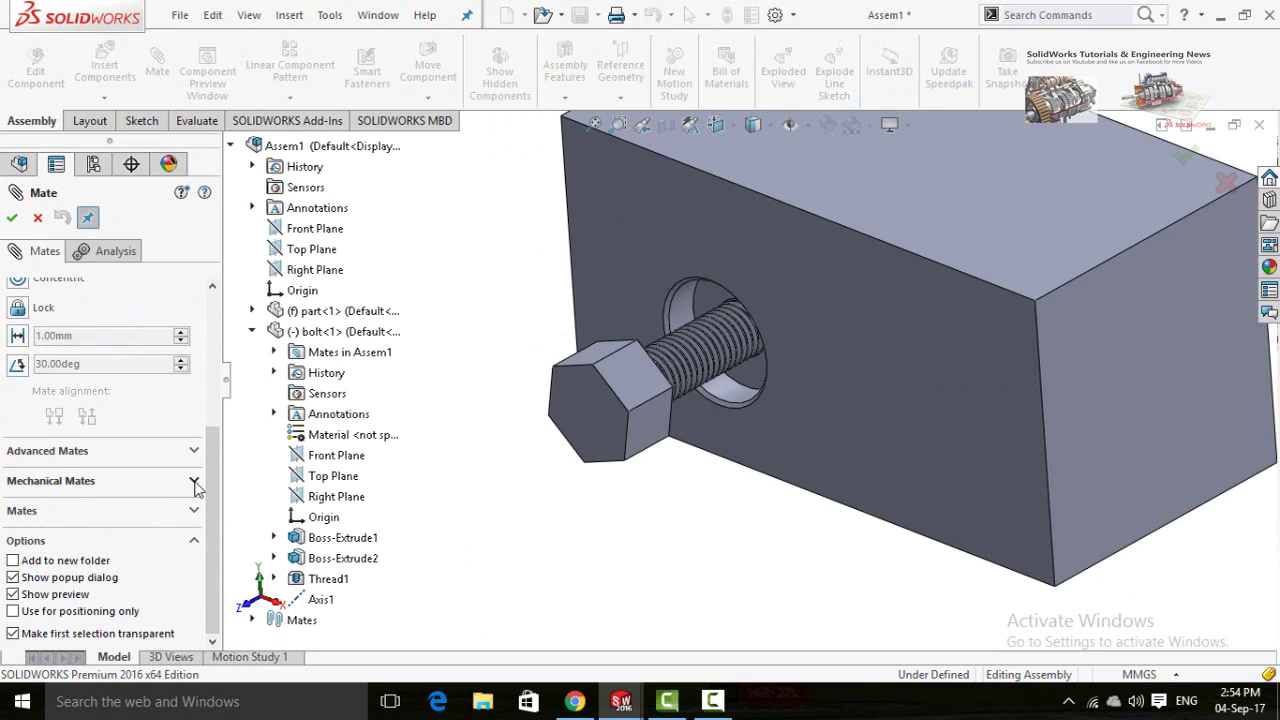
click(194, 484)
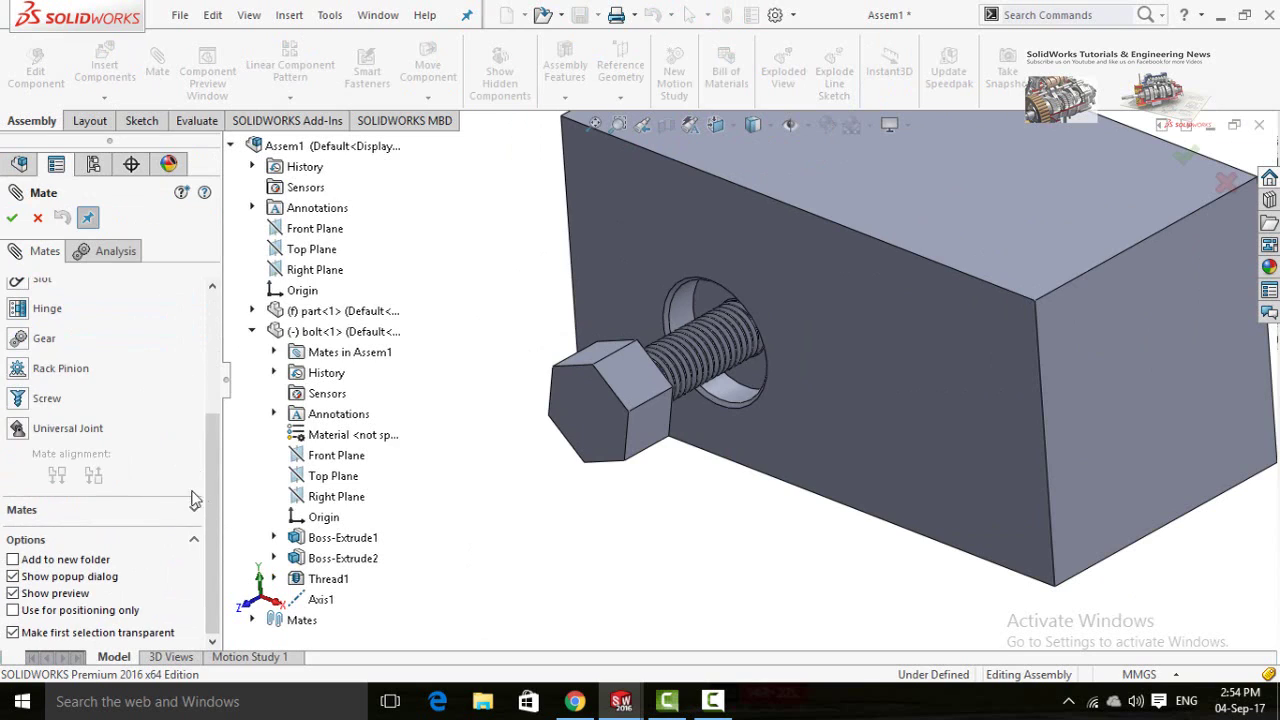
click(19, 399)
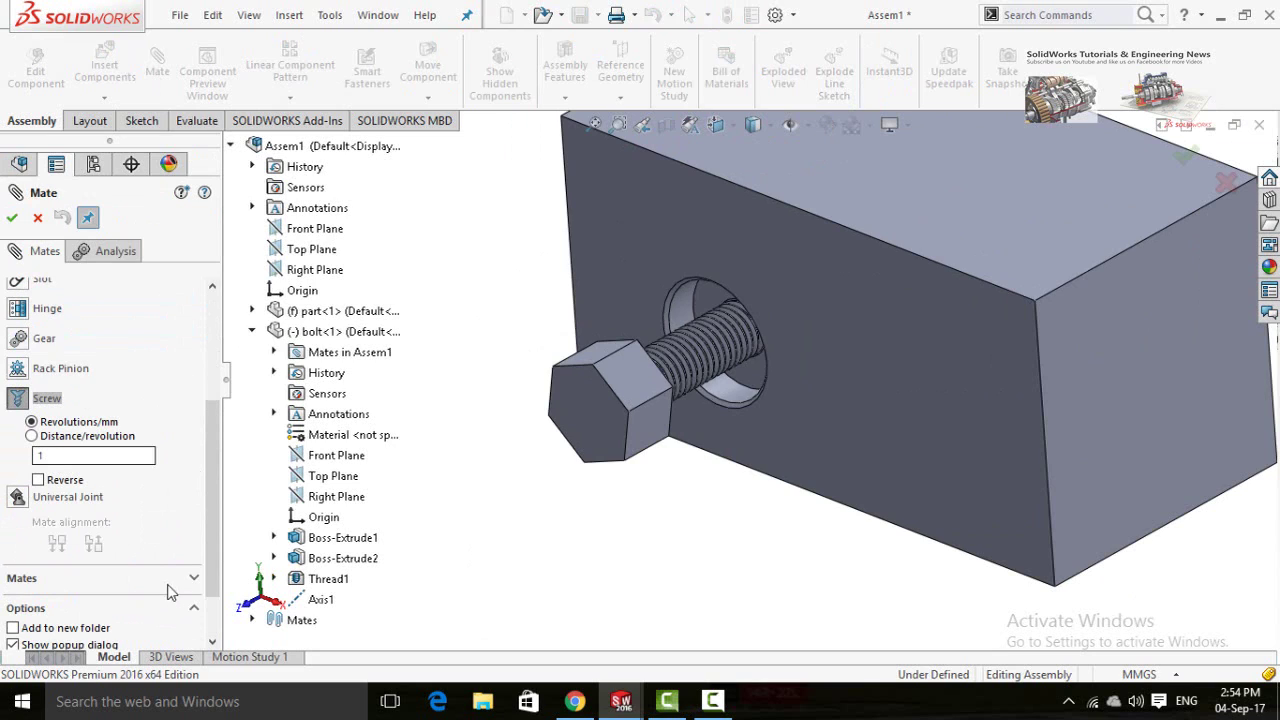
click(322, 600)
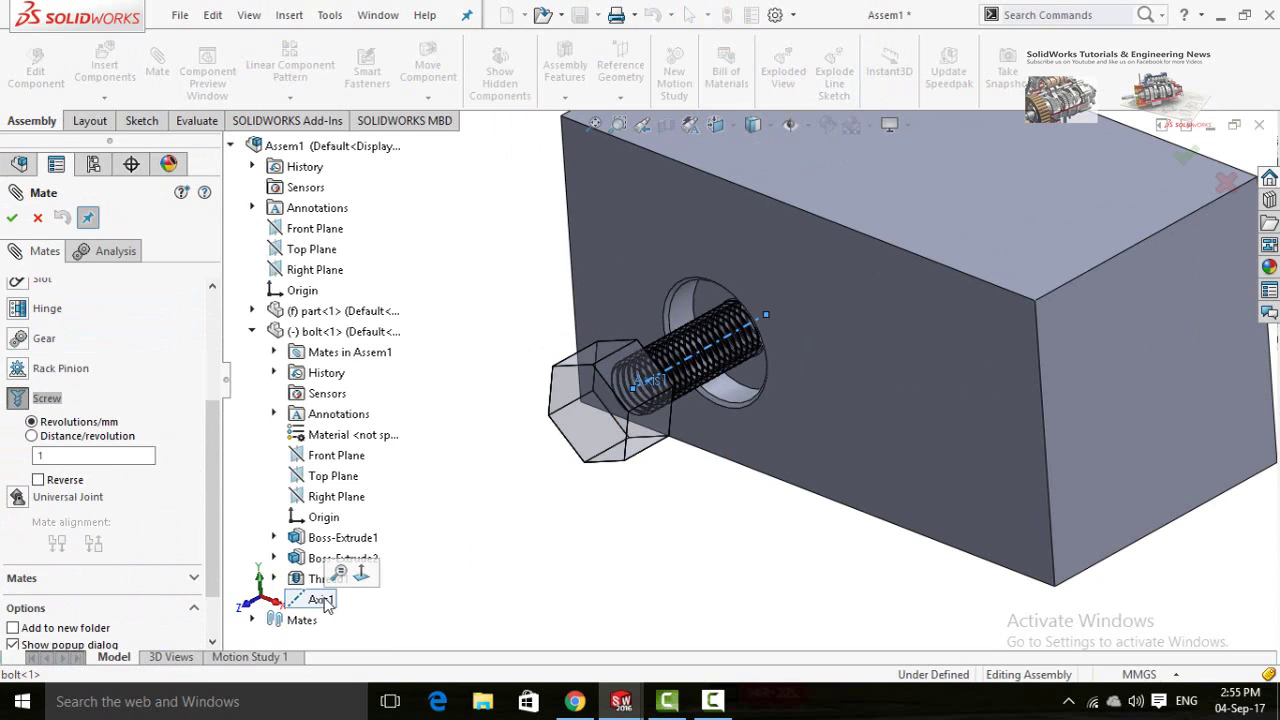
scroll(723, 413, down, 4)
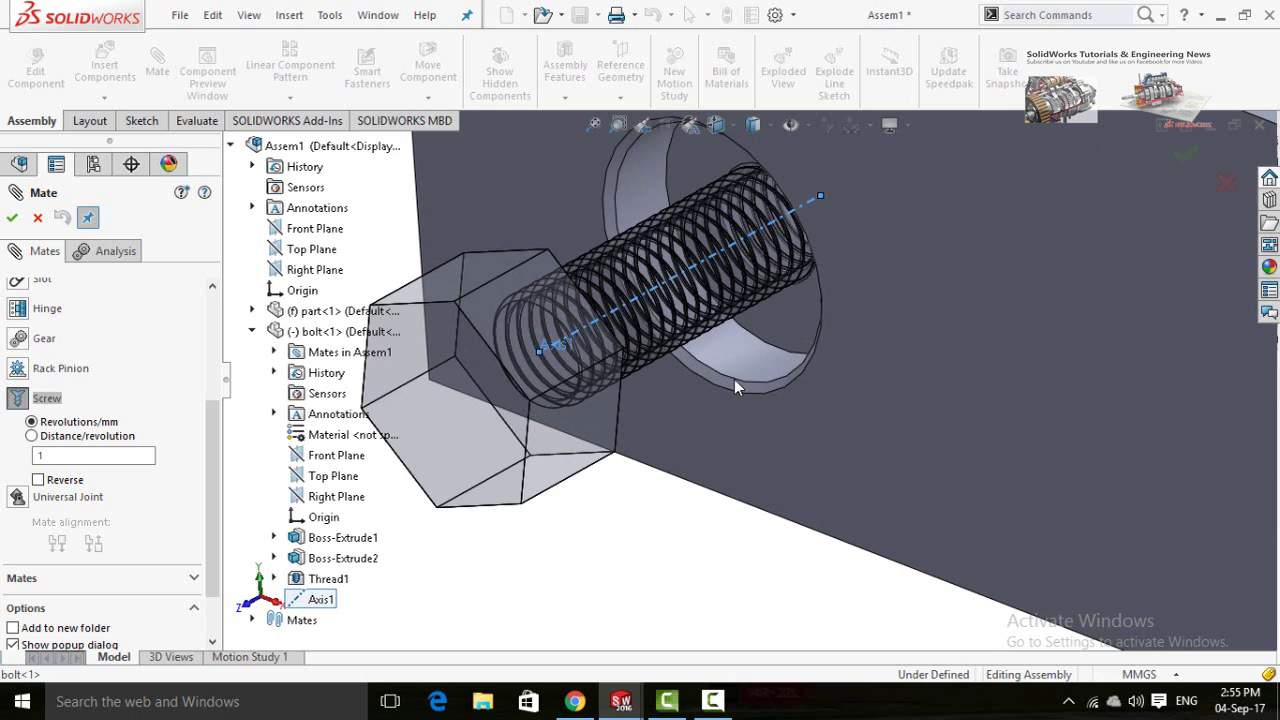
click(735, 381)
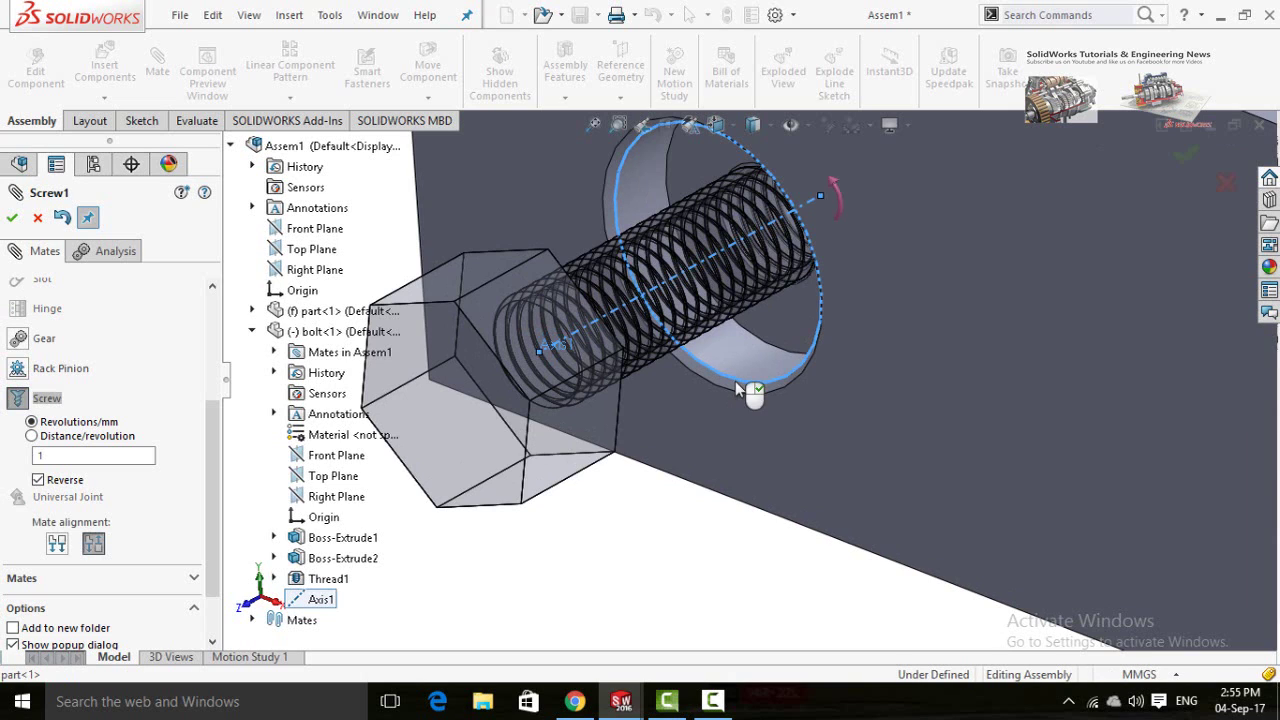
scroll(686, 566, up, 5)
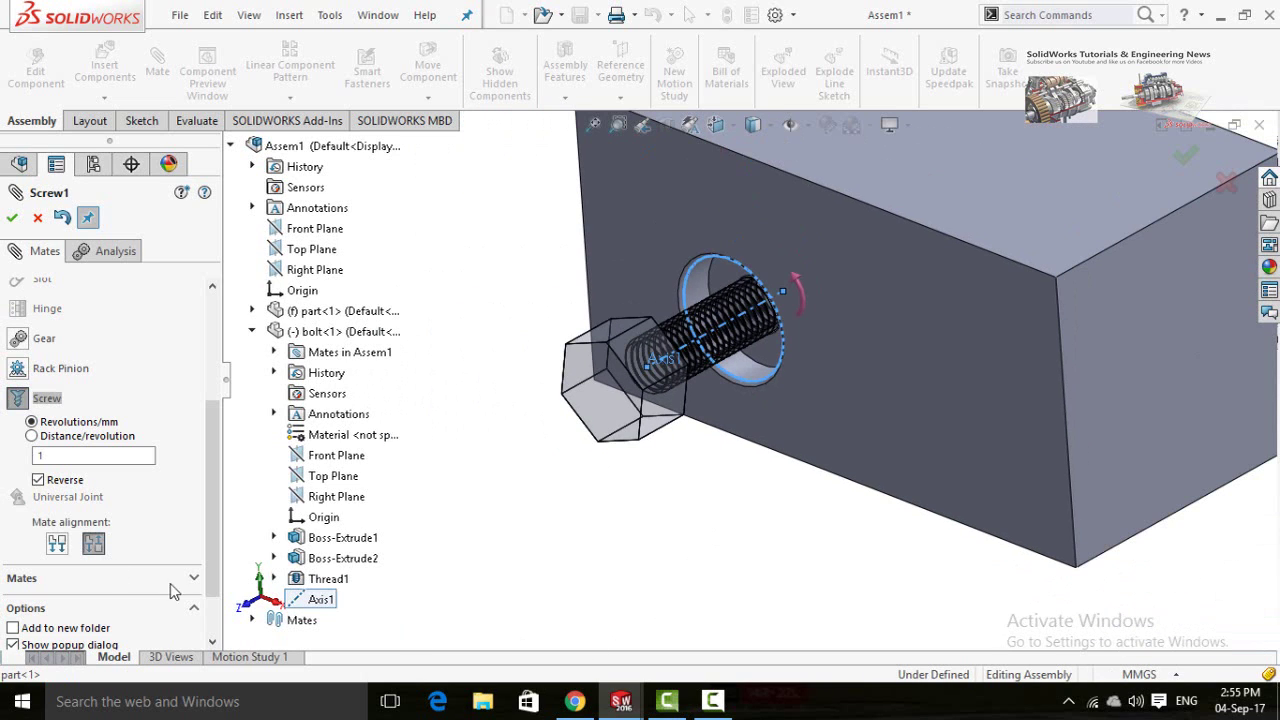
- Define the Screw mate by distance per revolution, set it to 1.25 mm, and accept the mate
click(70, 440)
double_click(98, 456)
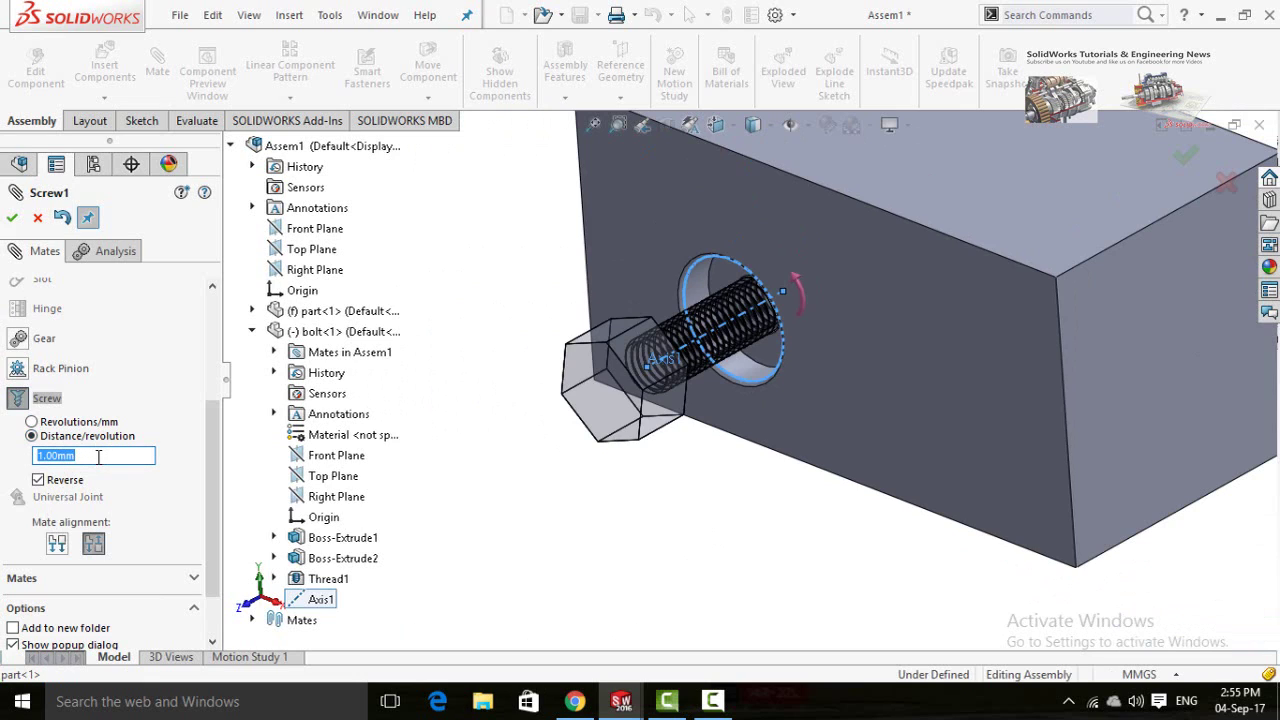
text(1.25)
click(10, 219)
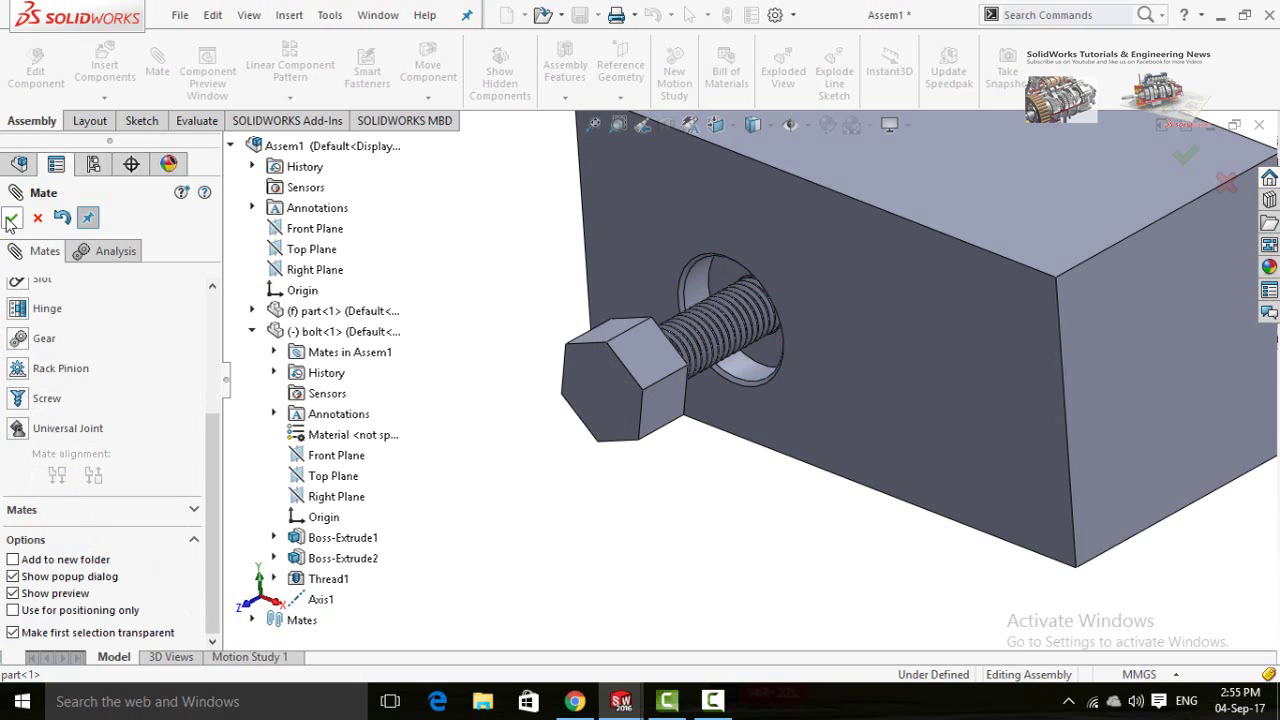
click(10, 219)
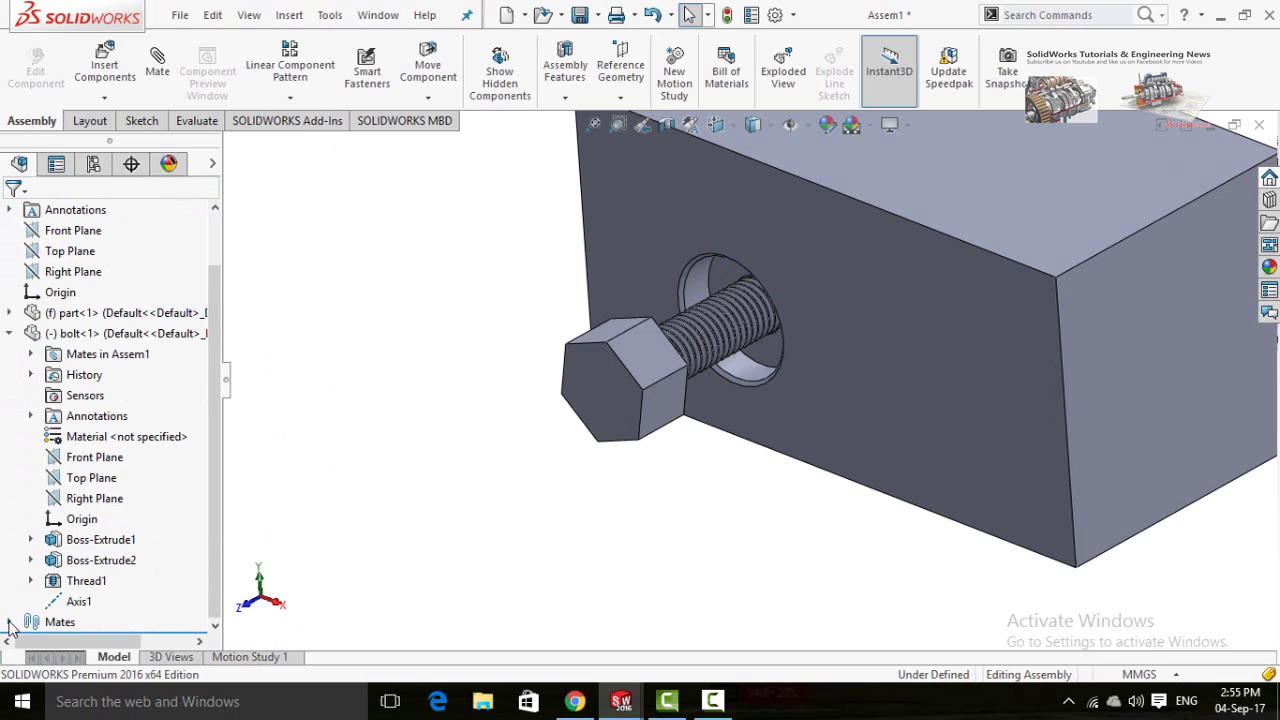
- Suppress the Concentric1 mate in the assembly's list of mates
click(8, 622)
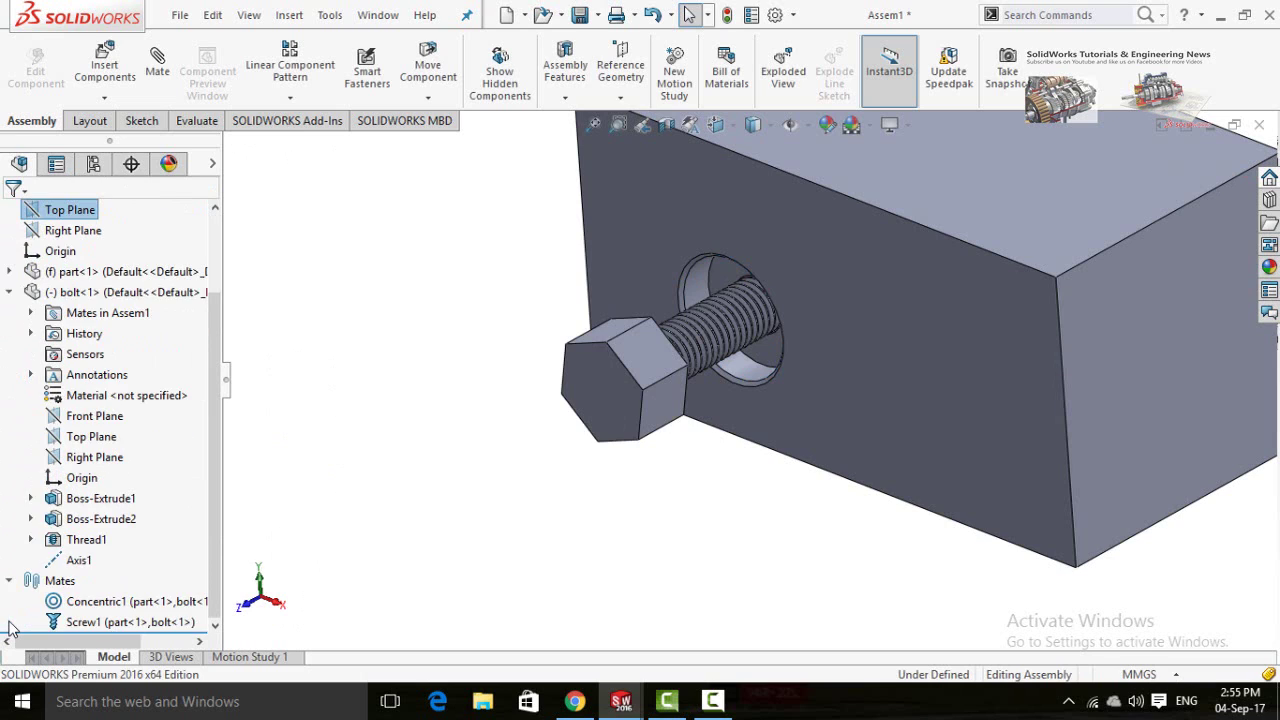
click(60, 605)
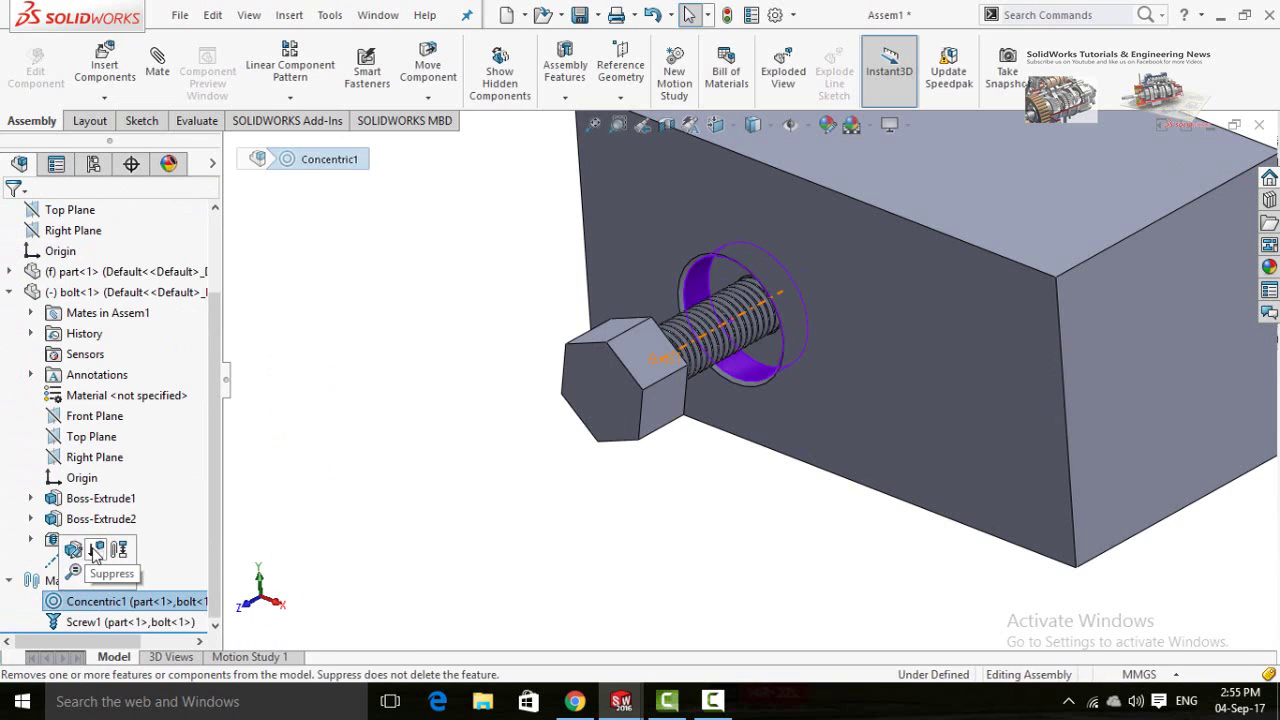
click(95, 550)
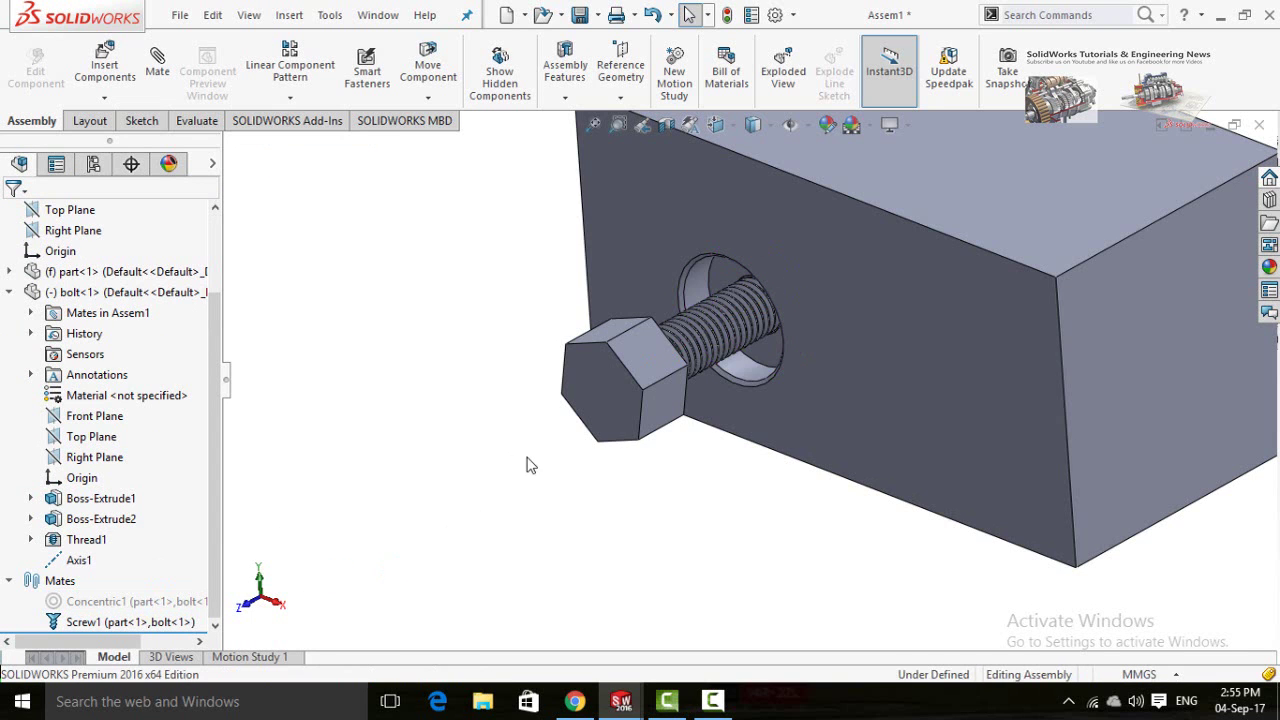
- Turn the bolt by its hex head to test its screw motion in the block's counterbored hole
scroll(530, 465, up, 3)
middle_drag(530, 465, 635, 280)
scroll(787, 257, down, 5)
drag(770, 283, 738, 315)
scroll(719, 402, up, 2)
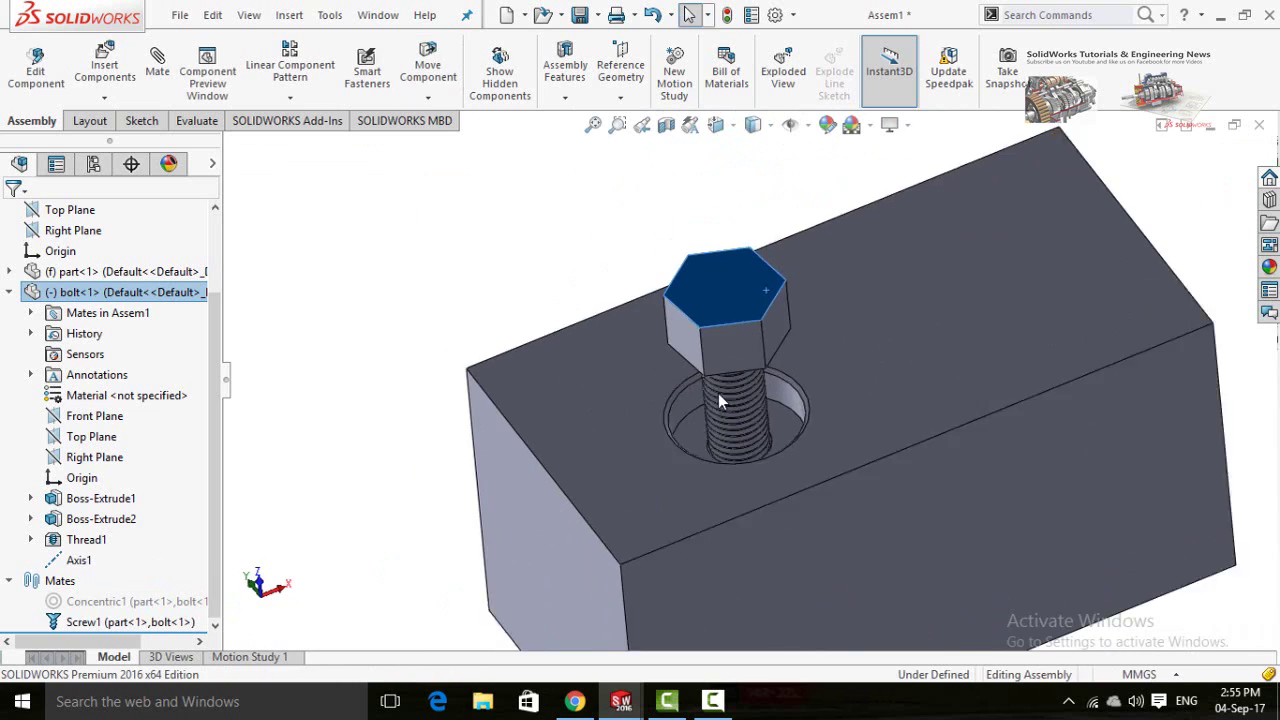
scroll(719, 394, up, 3)
middle_drag(563, 427, 568, 326)
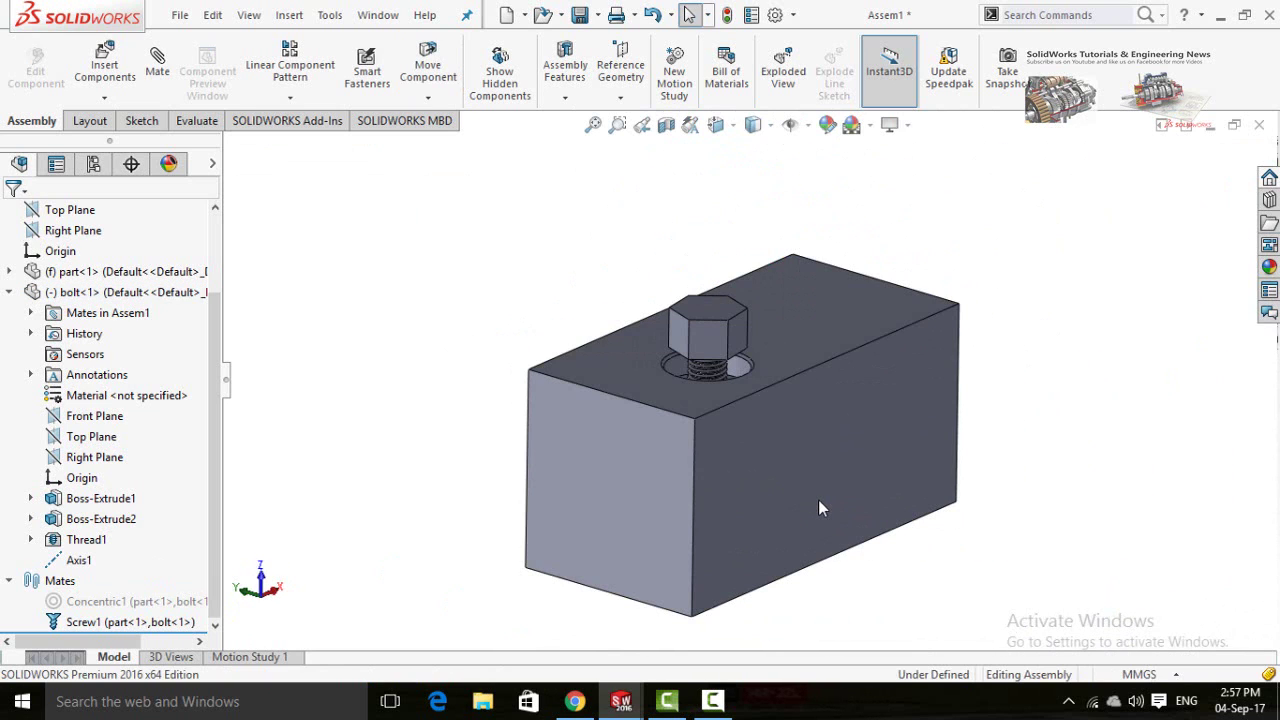